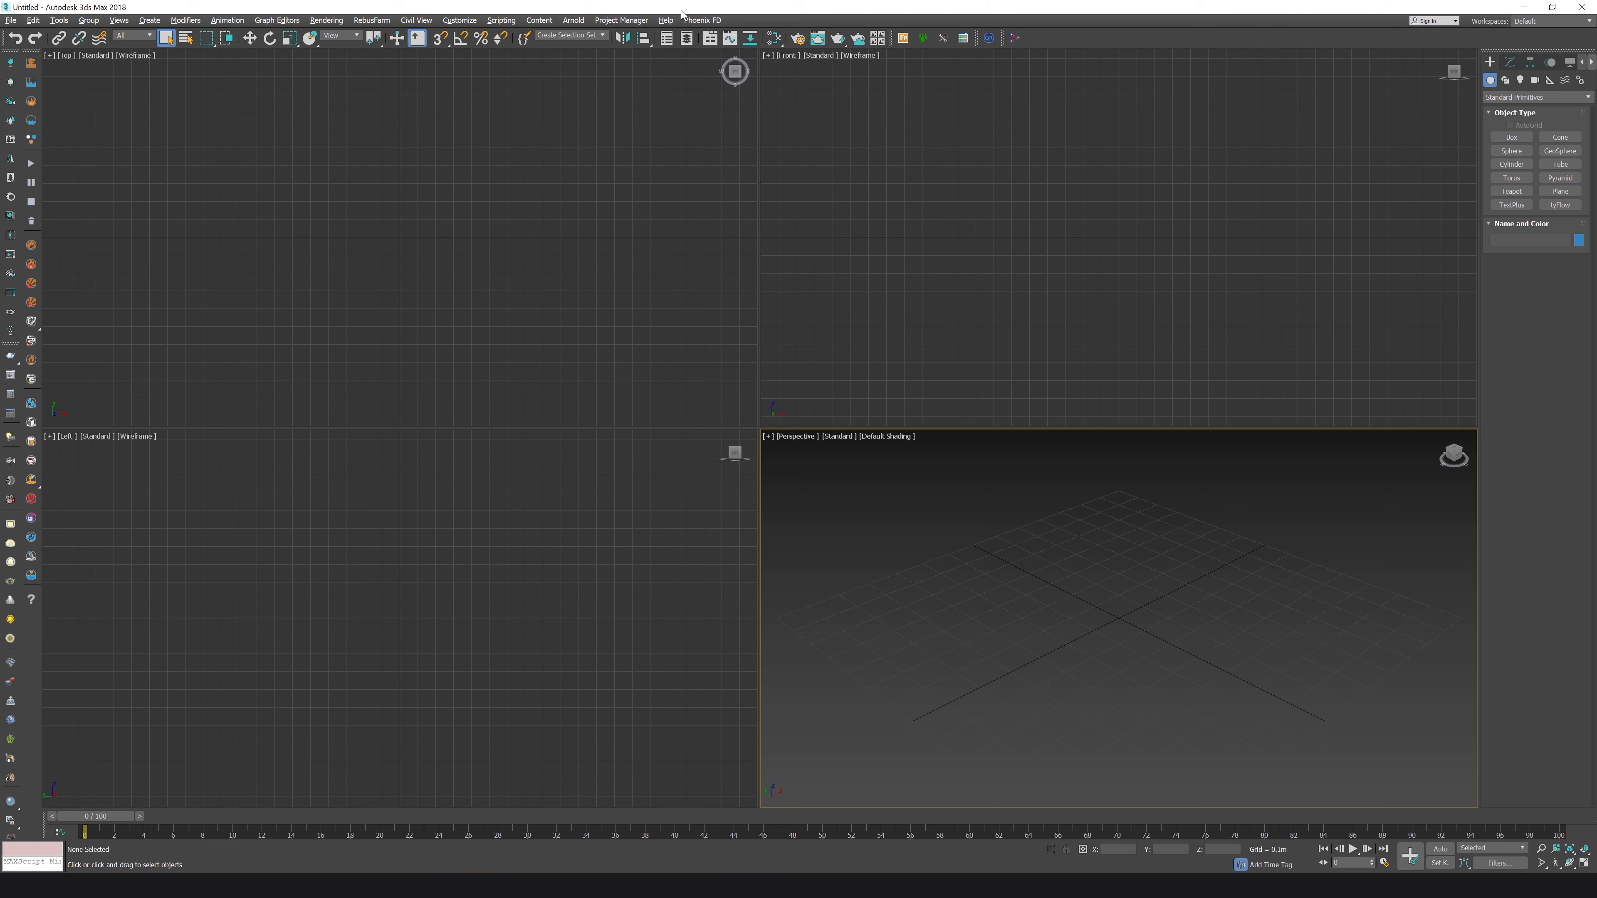
click(11, 20)
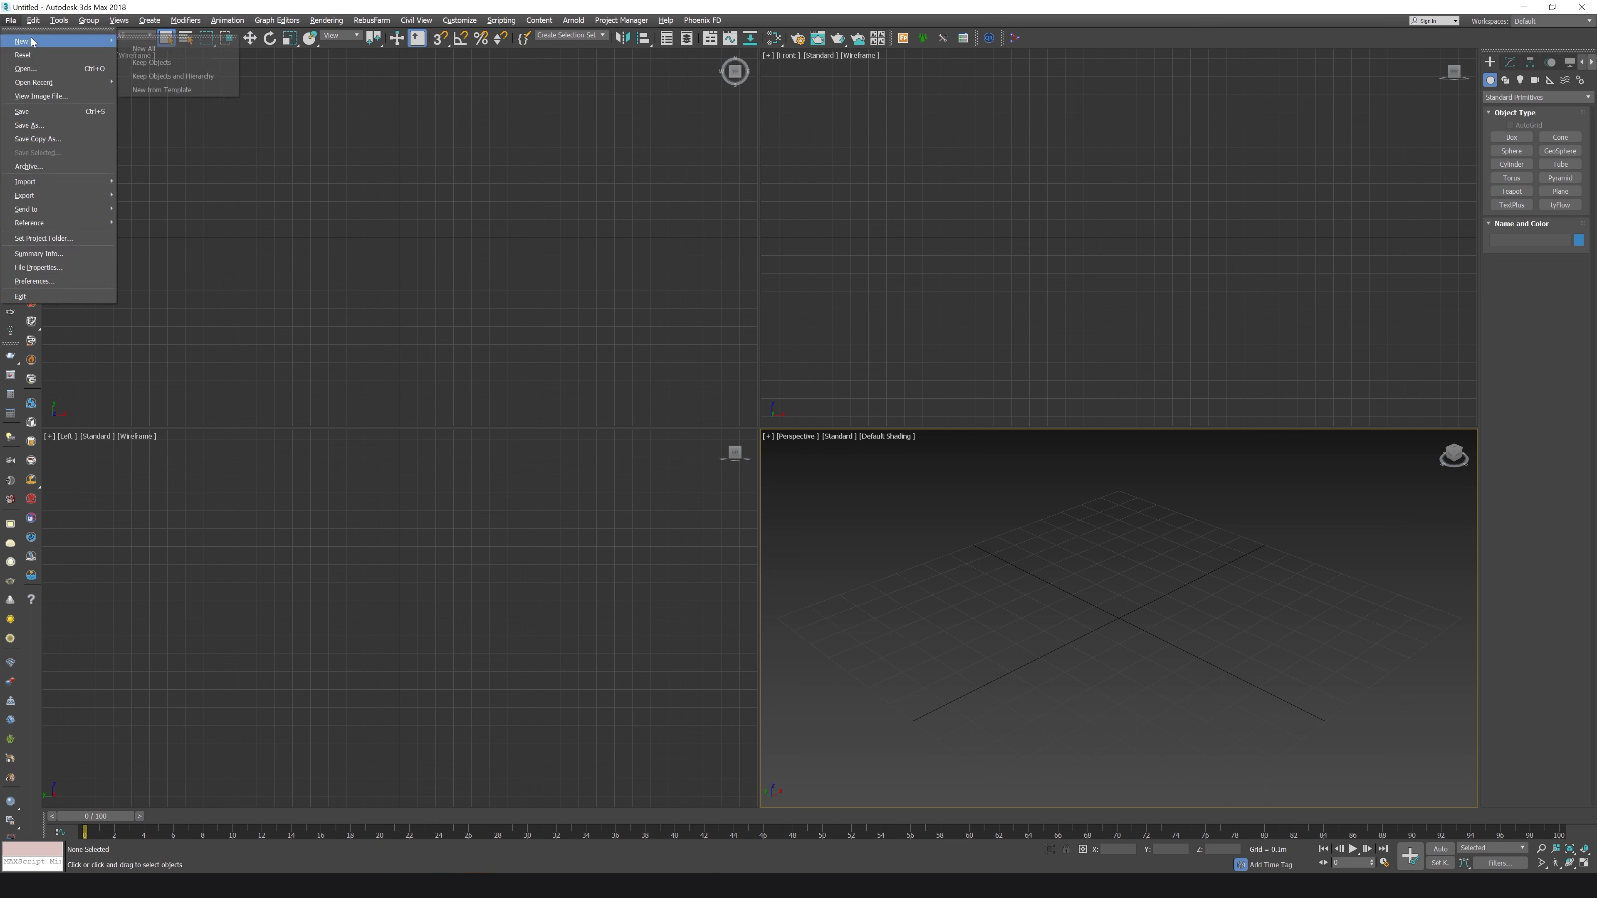
click(89, 9)
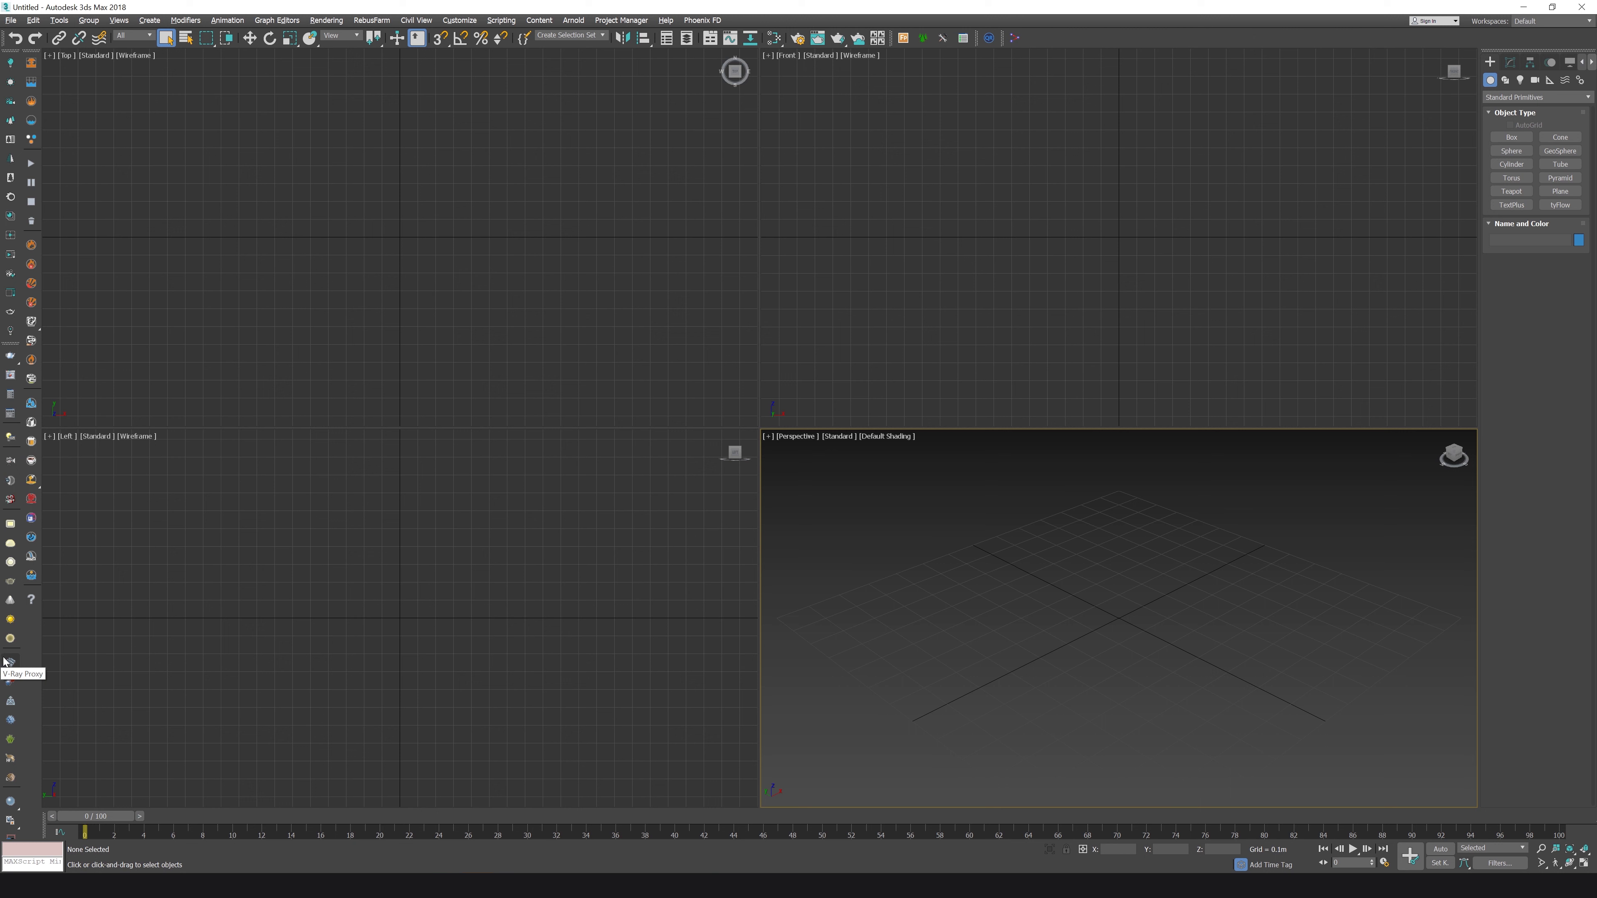
Activate the Top, Front, Perspective and Left viewports in turn to look over the four-view layout, finishing in the Left view.
click(597, 180)
click(850, 169)
click(867, 593)
click(713, 595)
click(688, 408)
click(911, 306)
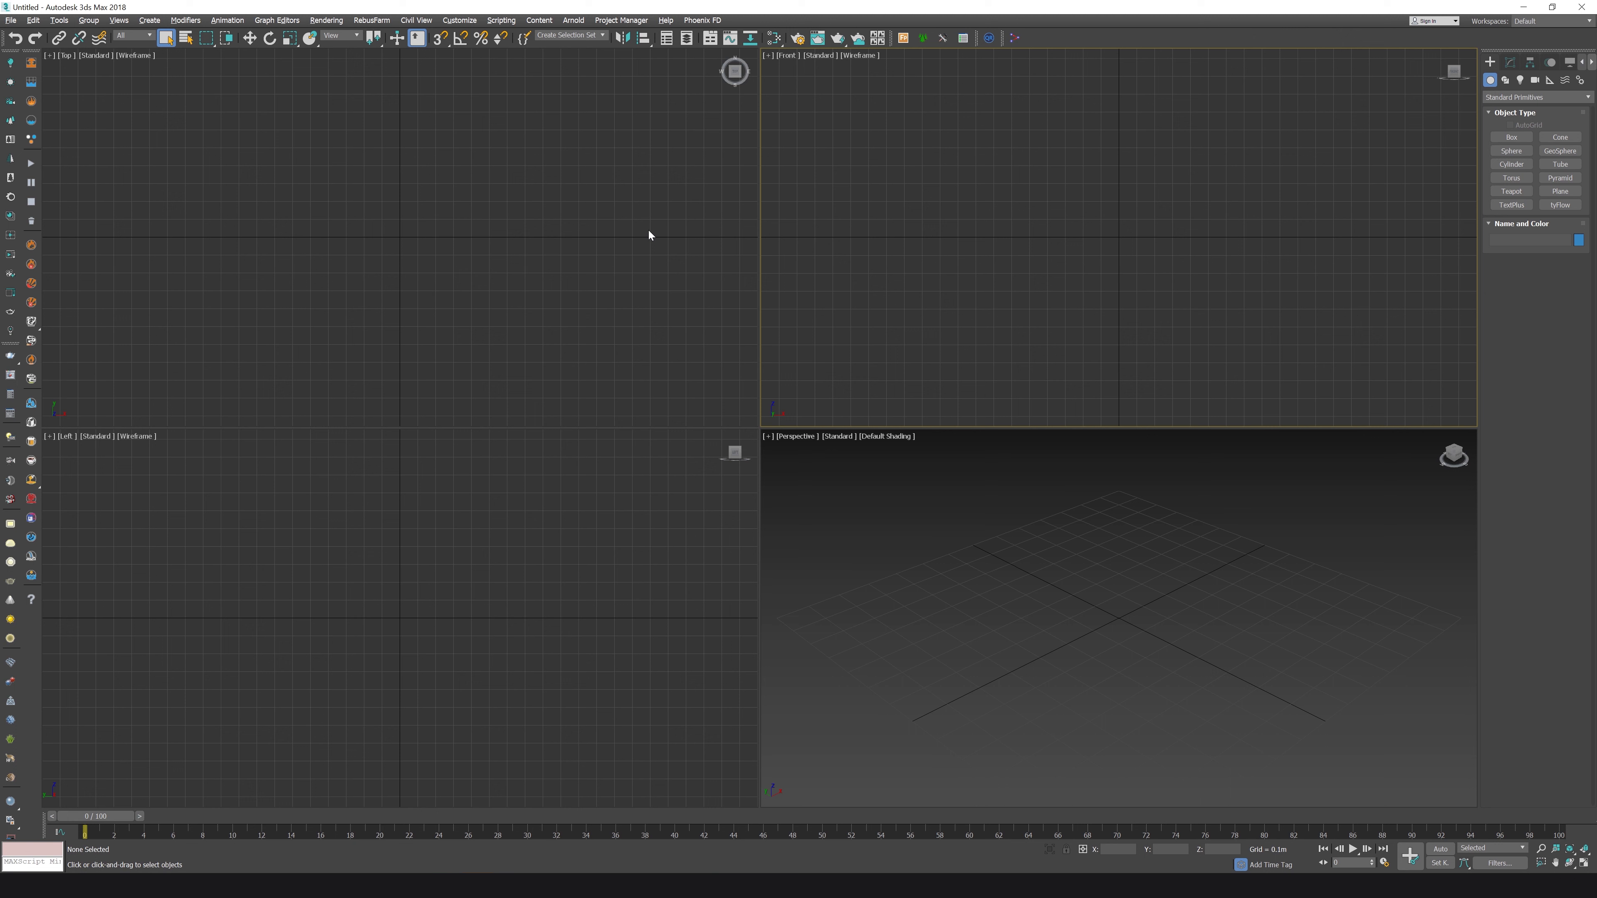
click(913, 578)
click(876, 355)
click(715, 384)
click(684, 562)
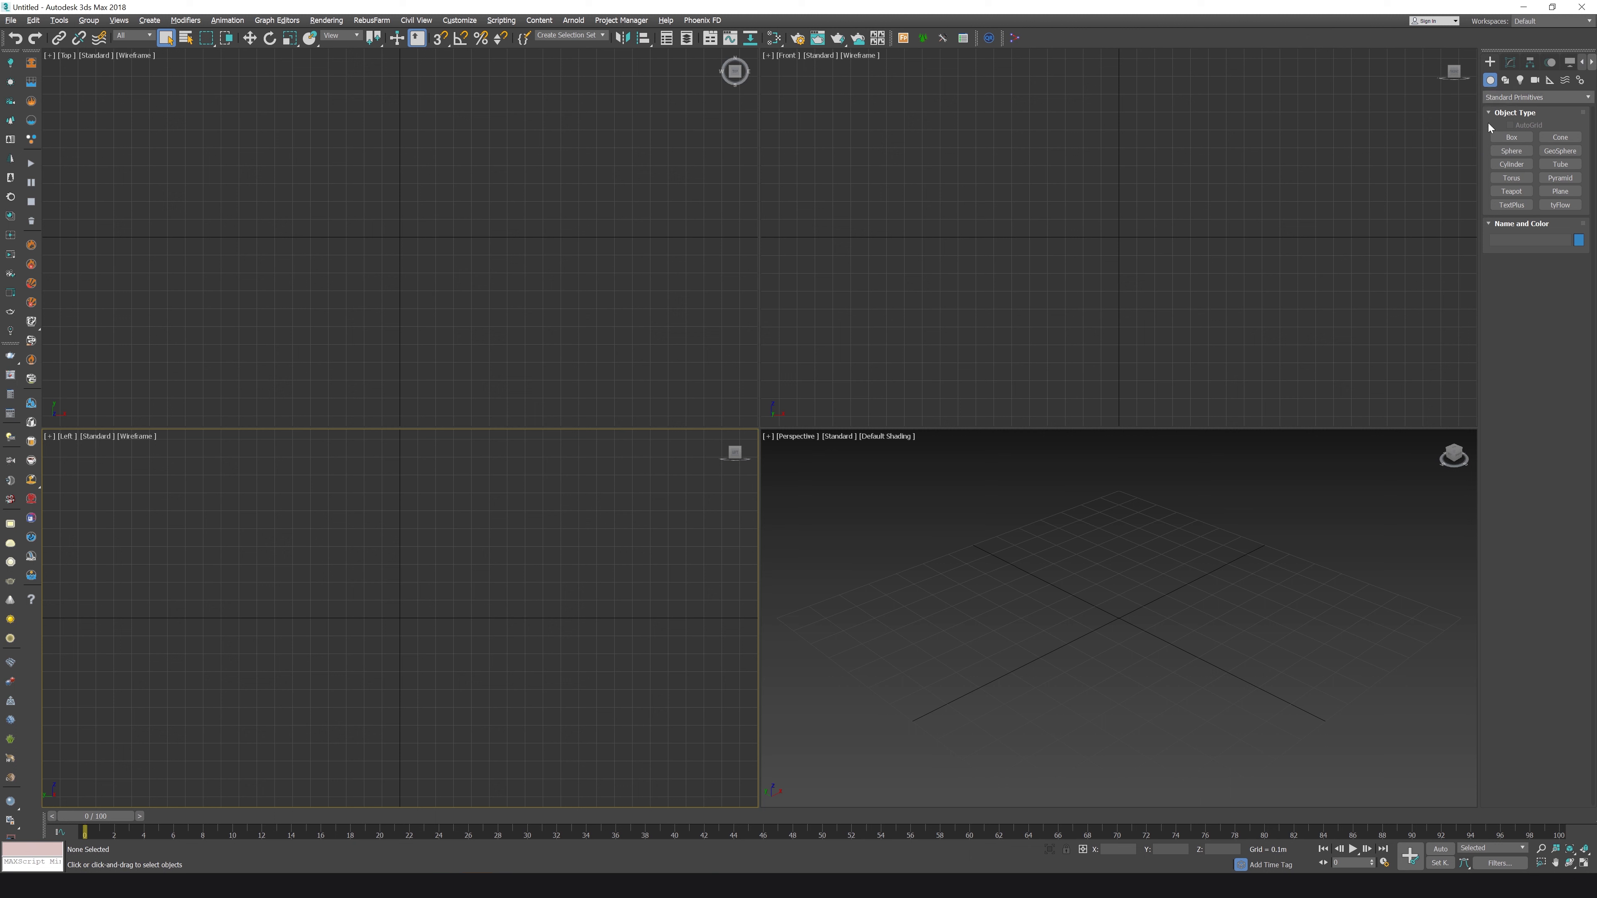
Examine the Modify, Hierarchy and Motion command sets and return to the Standard Primitives creation tools.
click(1510, 62)
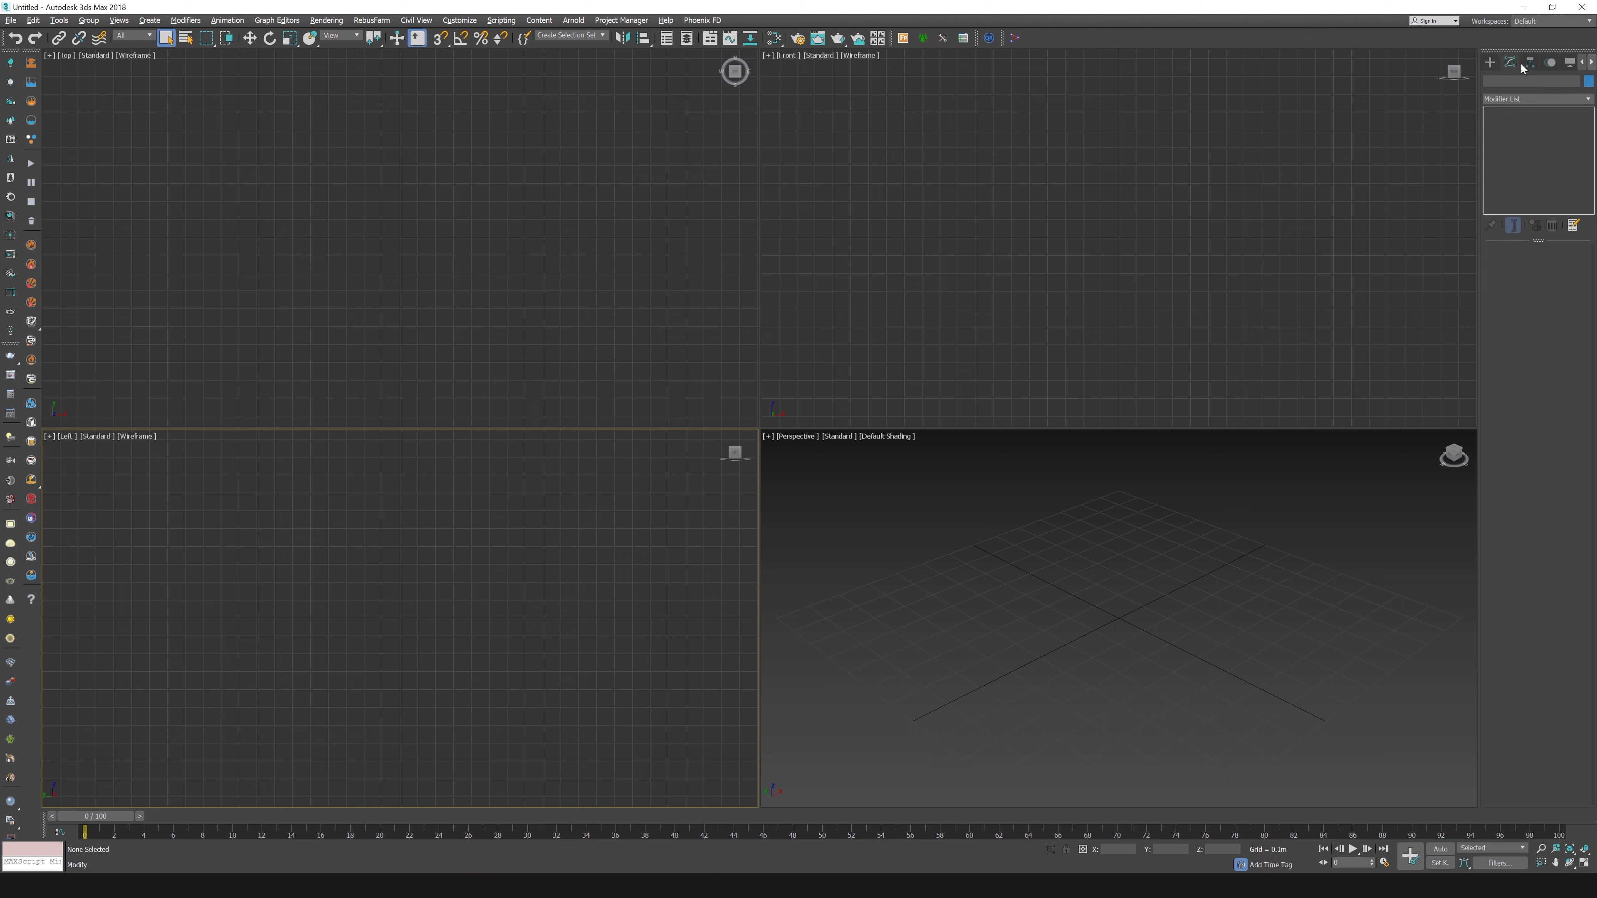
click(1528, 62)
click(1547, 64)
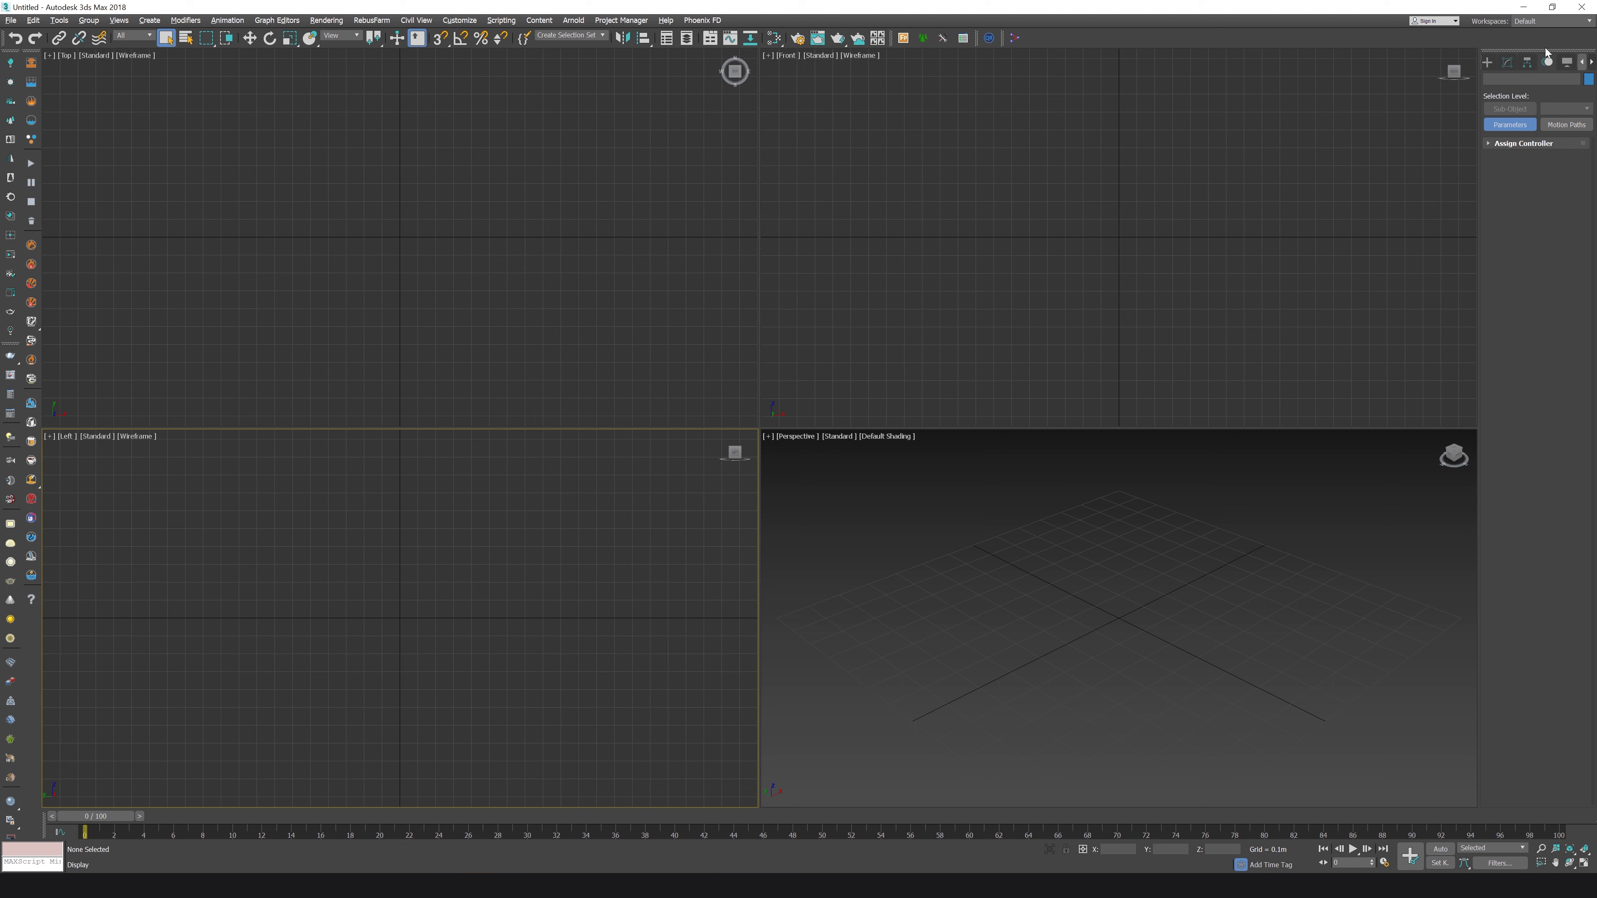
click(1488, 62)
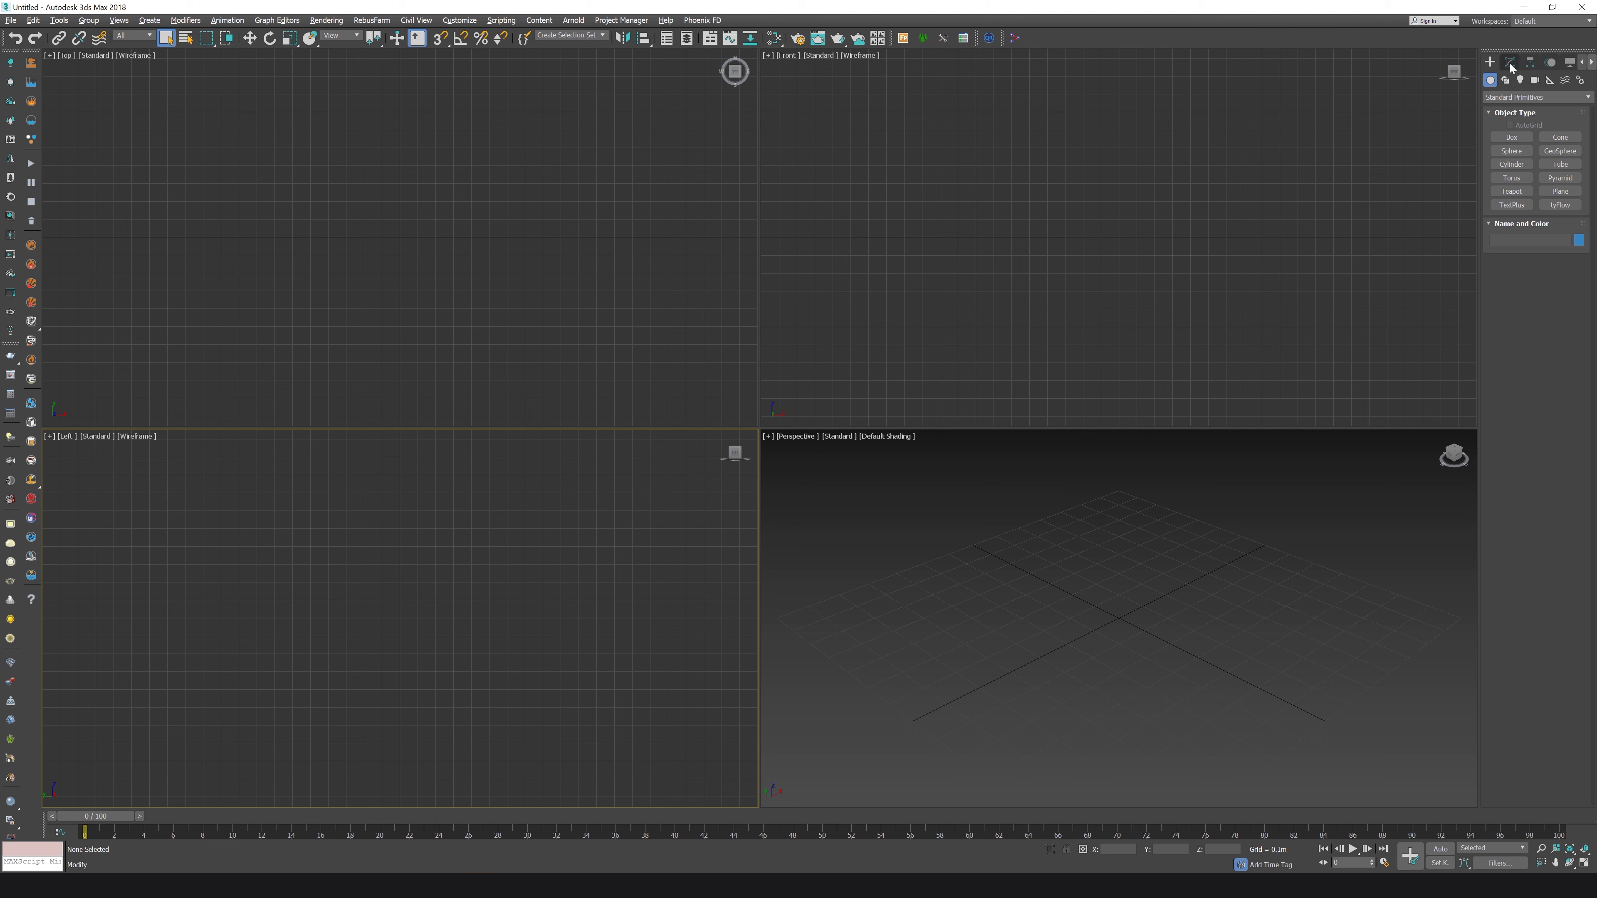
click(1591, 62)
Review the scene file commands from New to Preferences, along with the editing commands such as Move, Rotate and Scale.
click(12, 21)
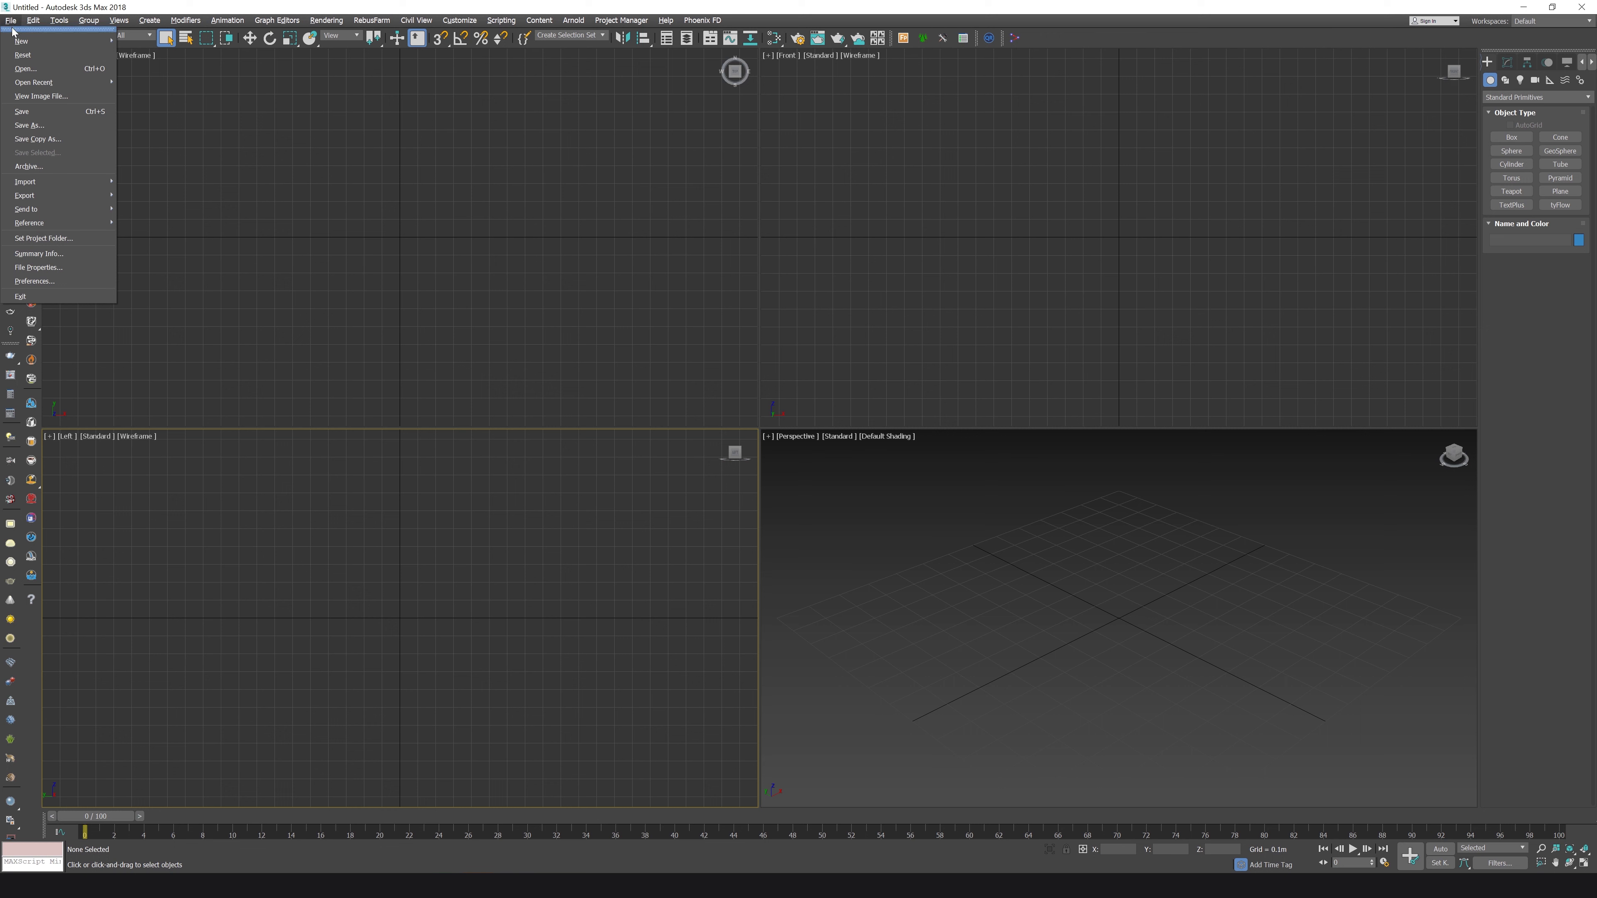
mouse_move(25, 42)
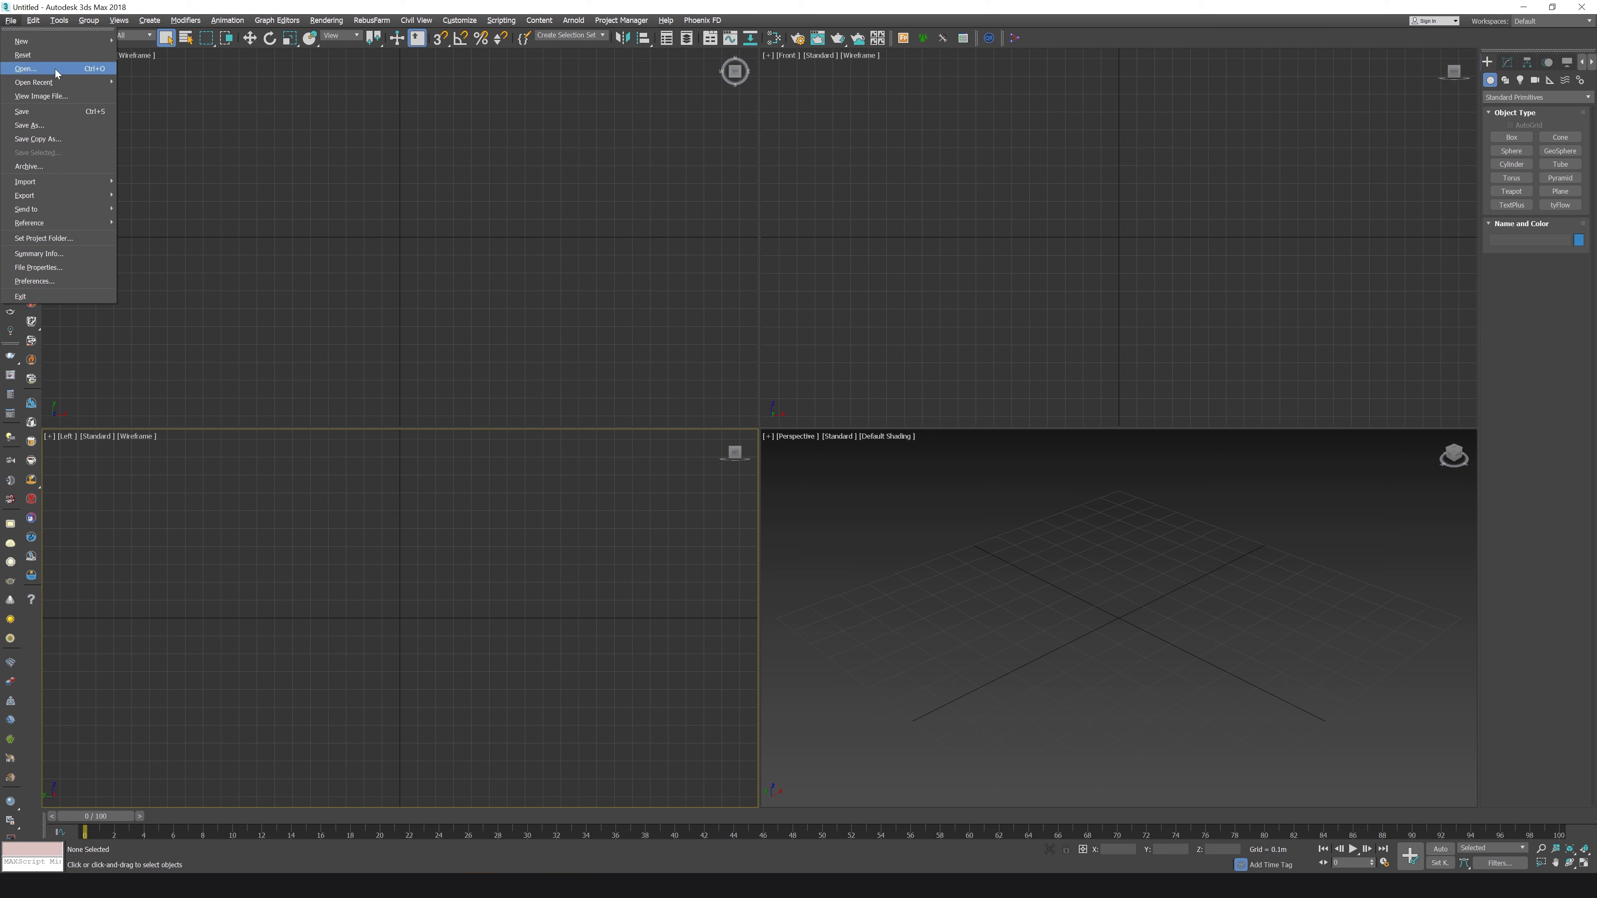
mouse_move(37, 79)
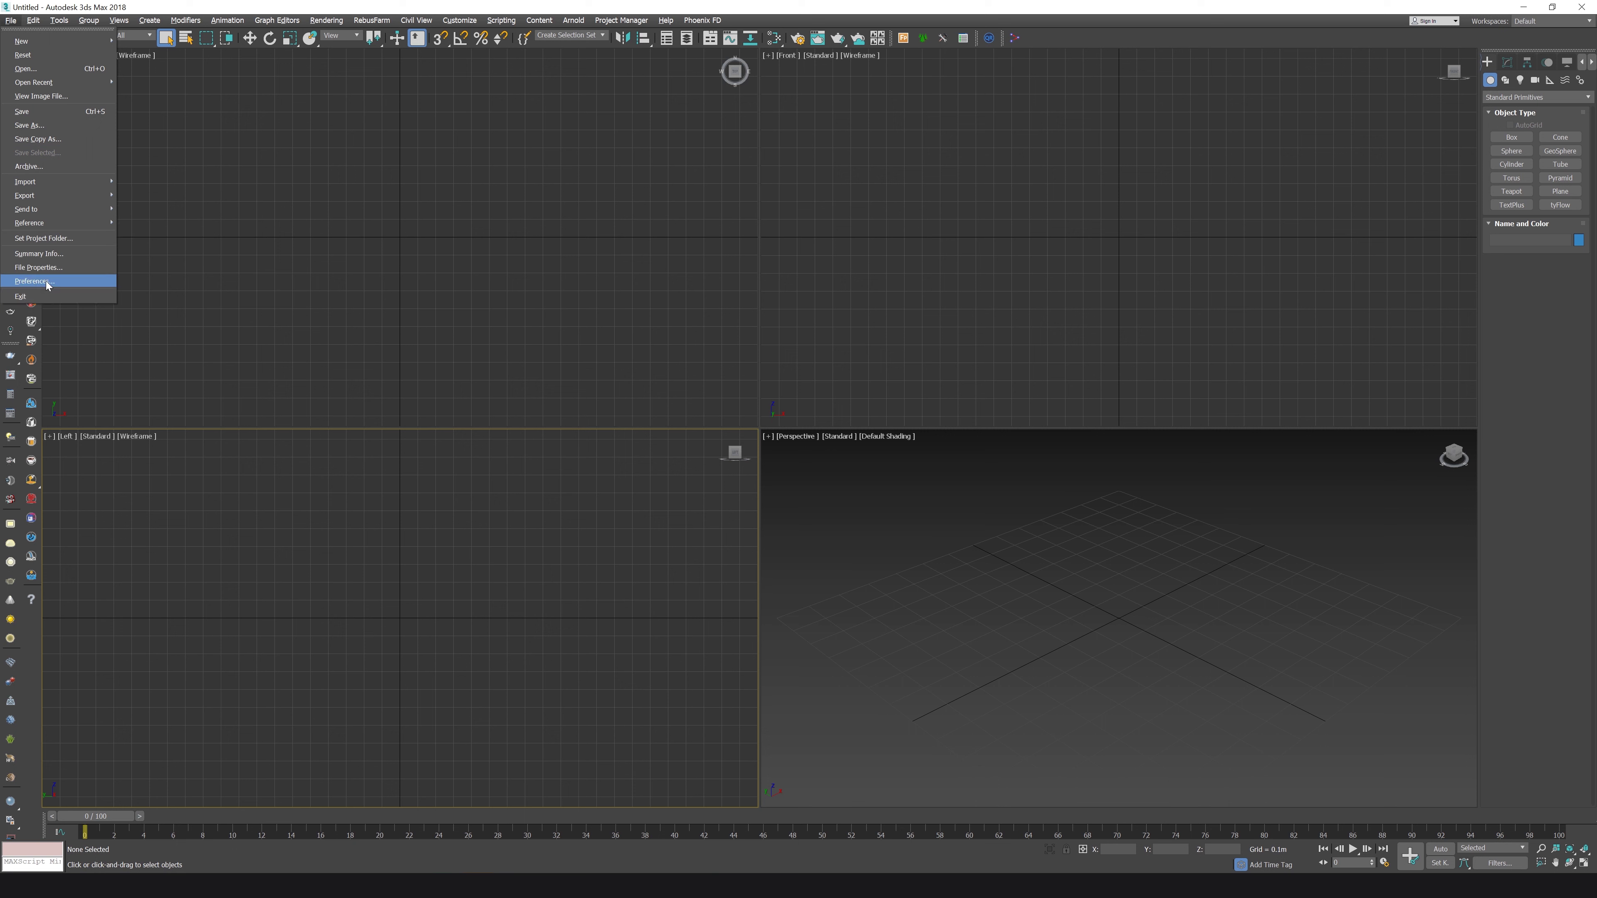
click(59, 20)
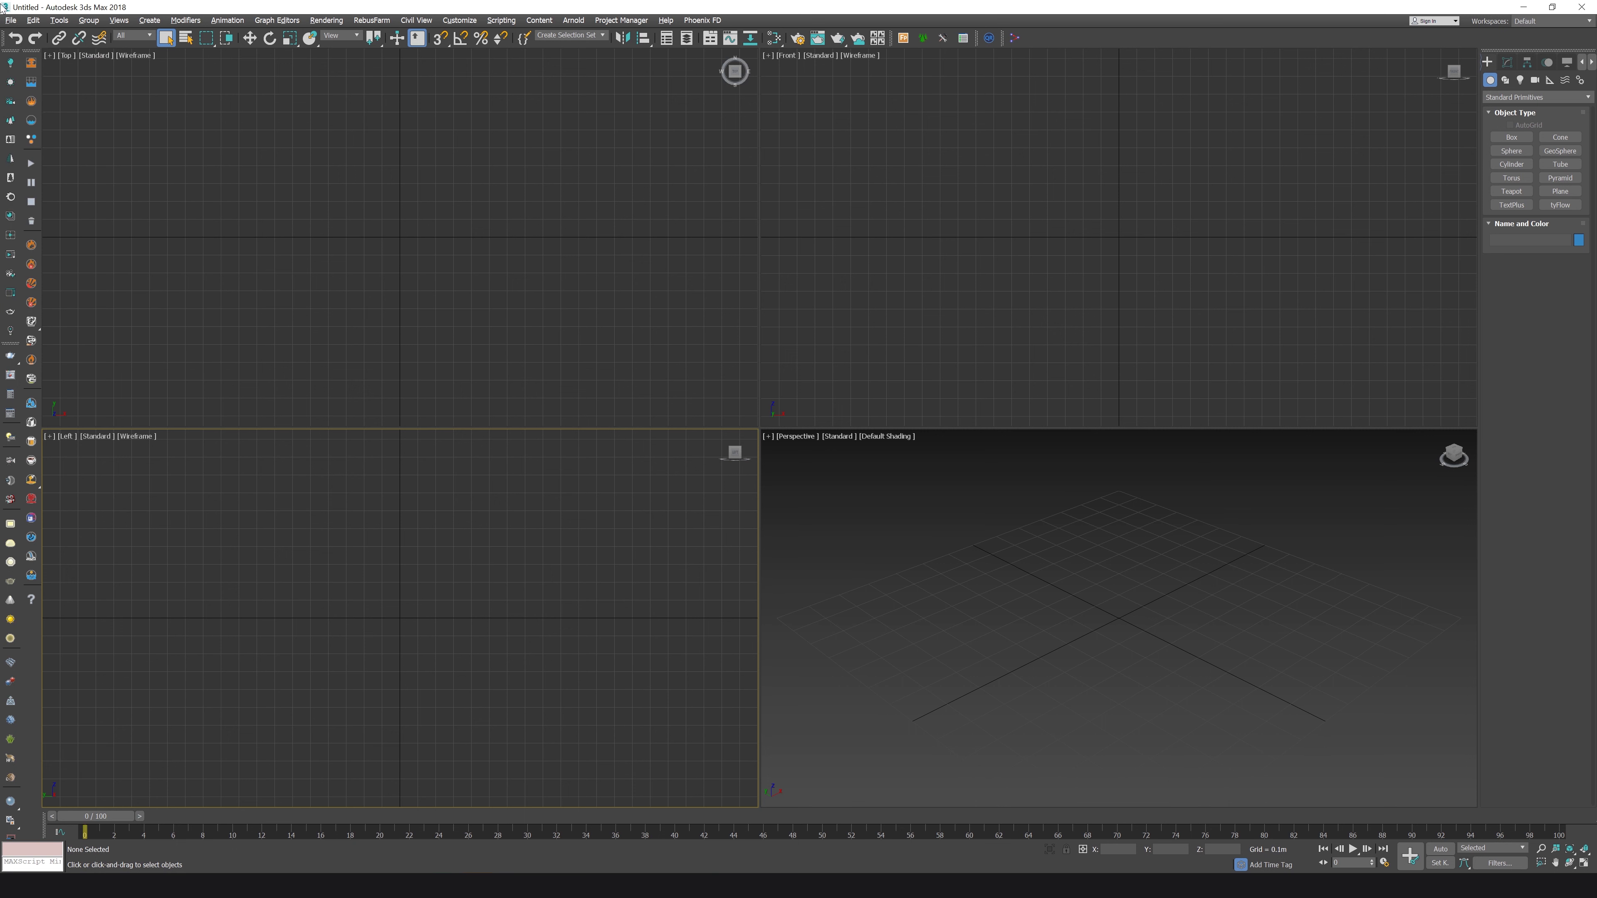
click(10, 20)
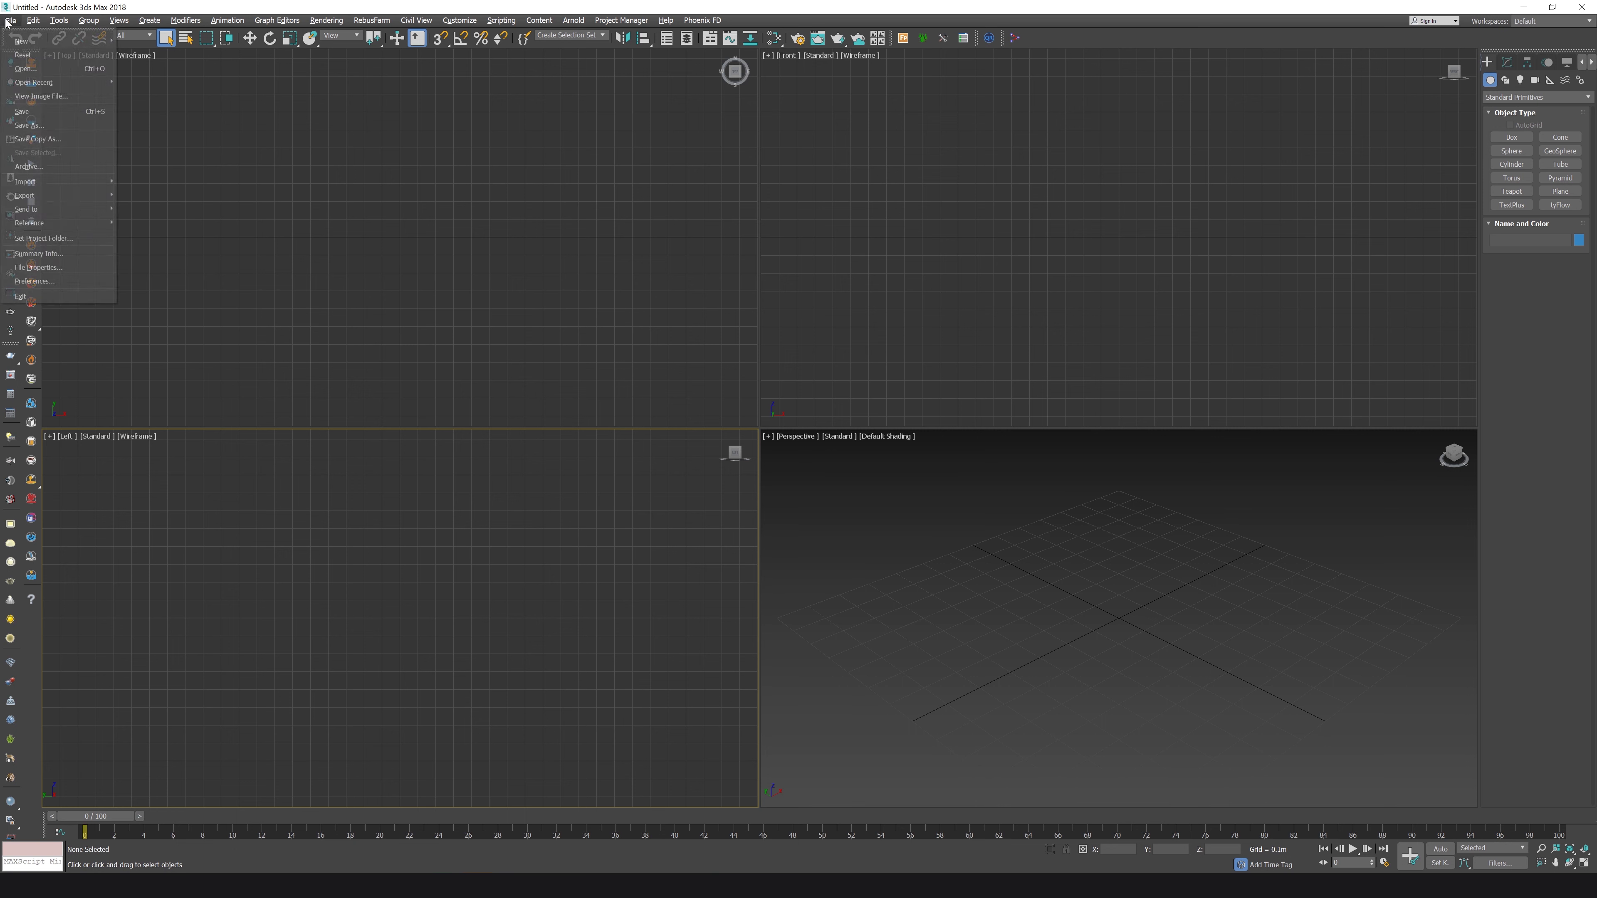
click(33, 20)
click(34, 21)
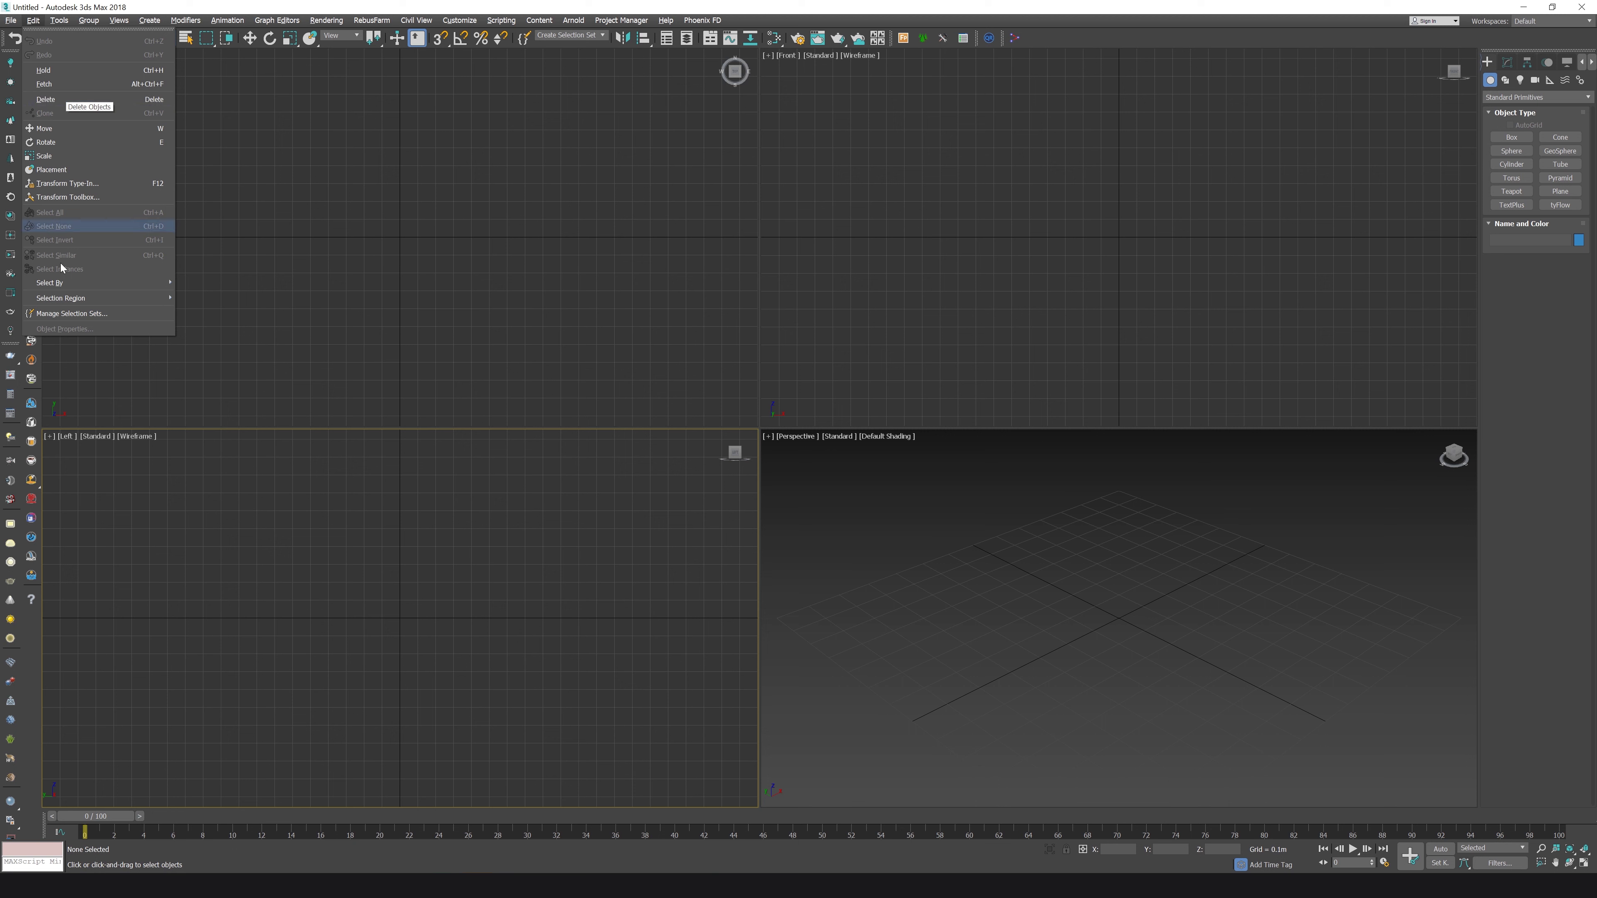
Review the Tools, Group and Views commands, including the Align options, and make the Front viewport active.
click(60, 22)
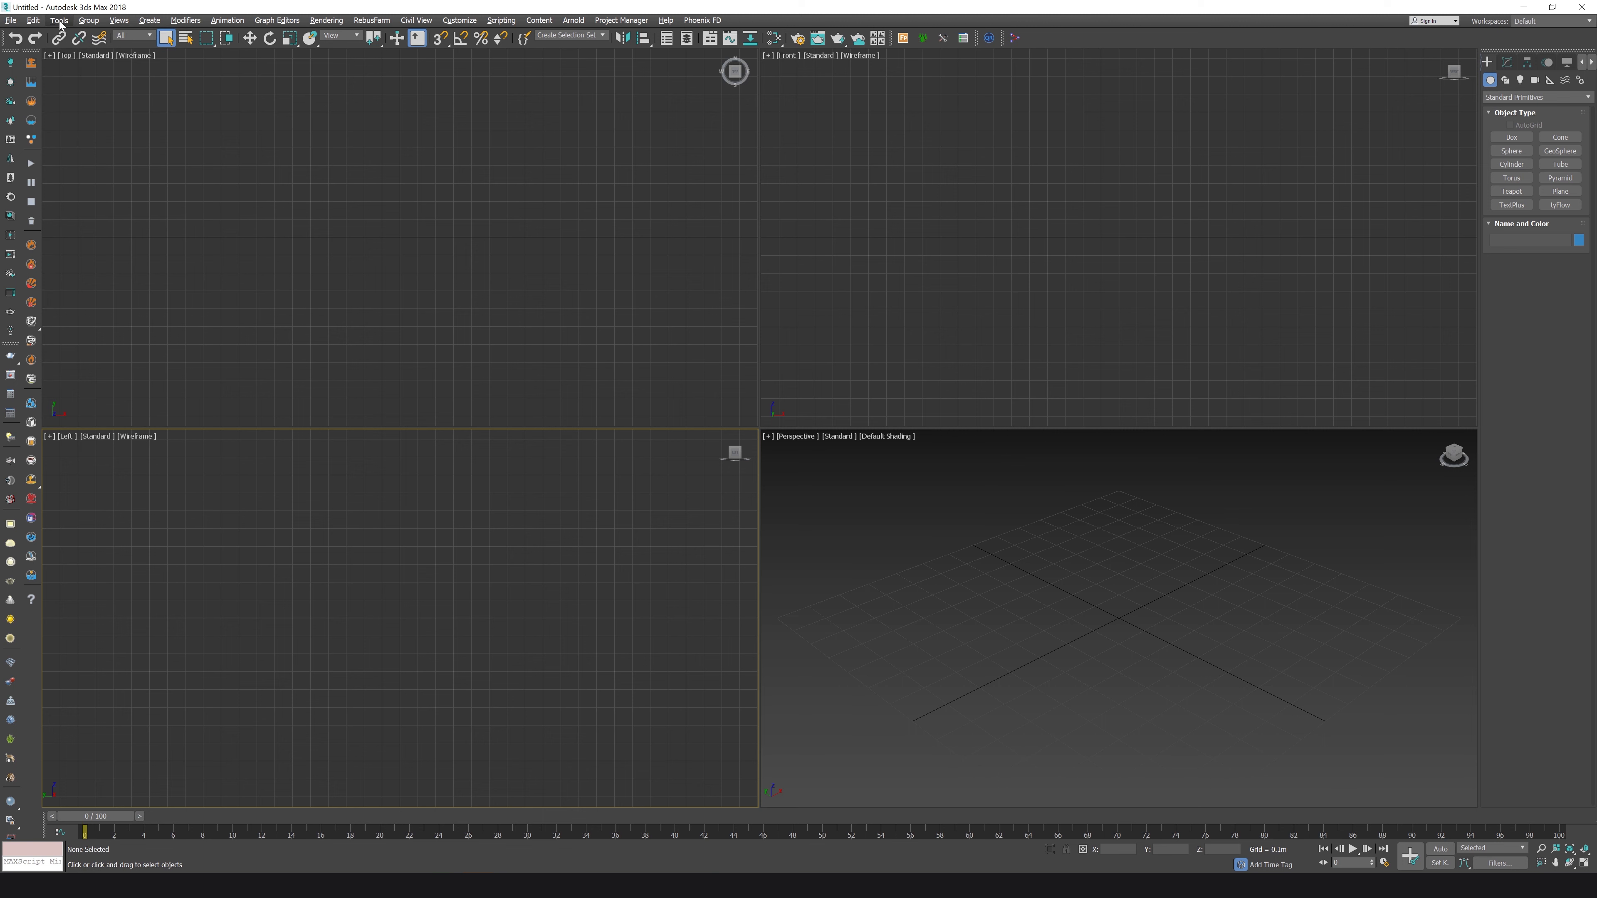
click(61, 22)
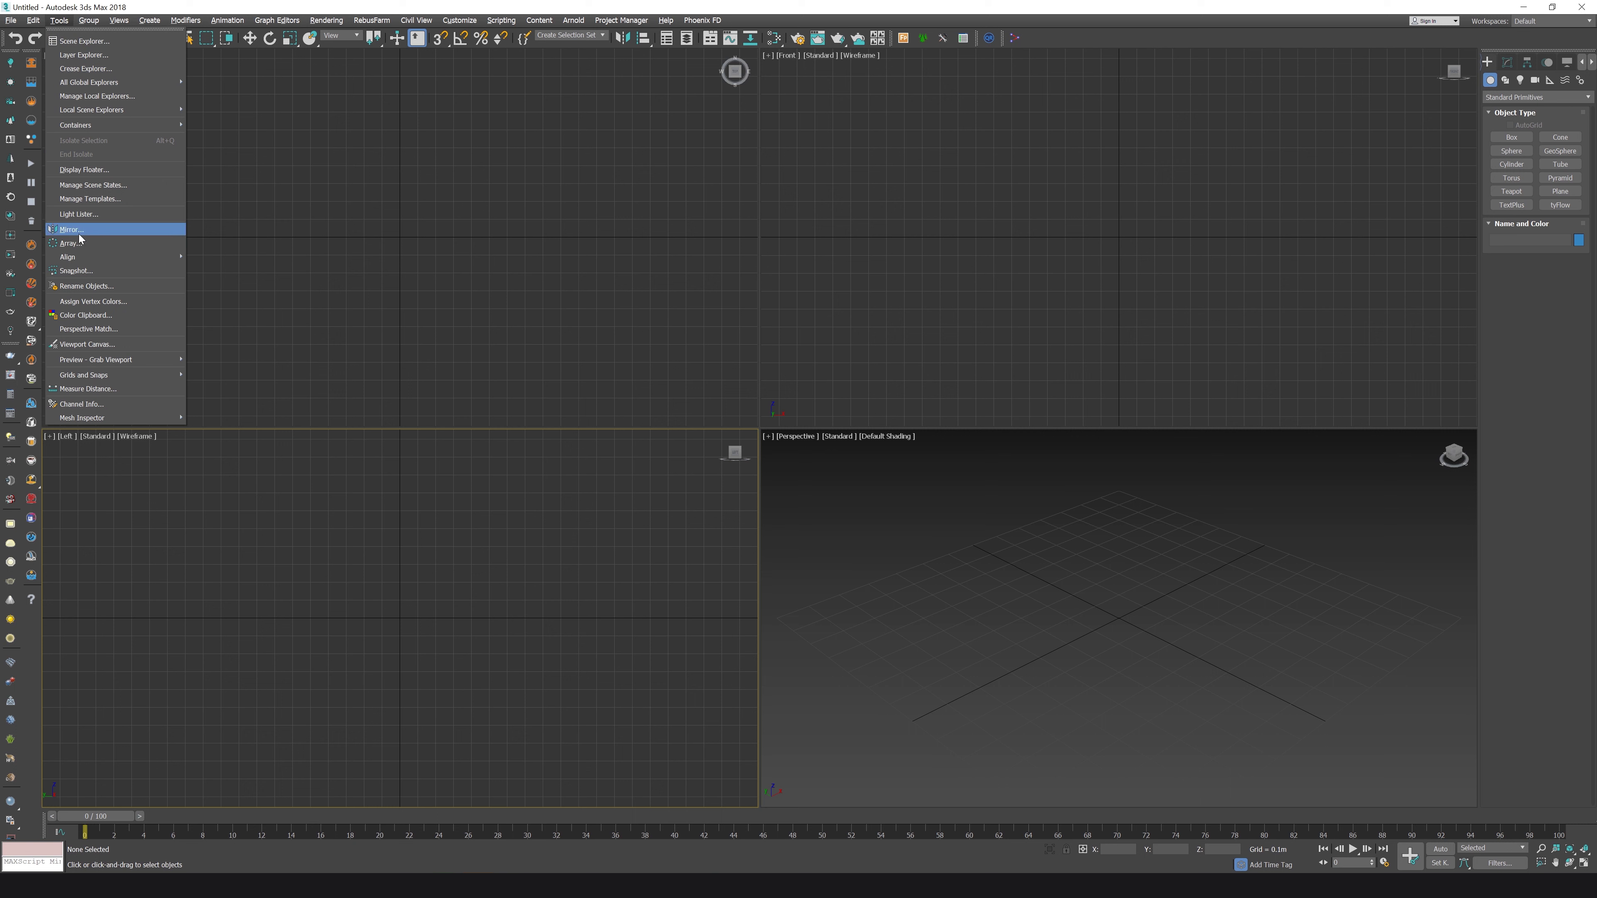
mouse_move(126, 257)
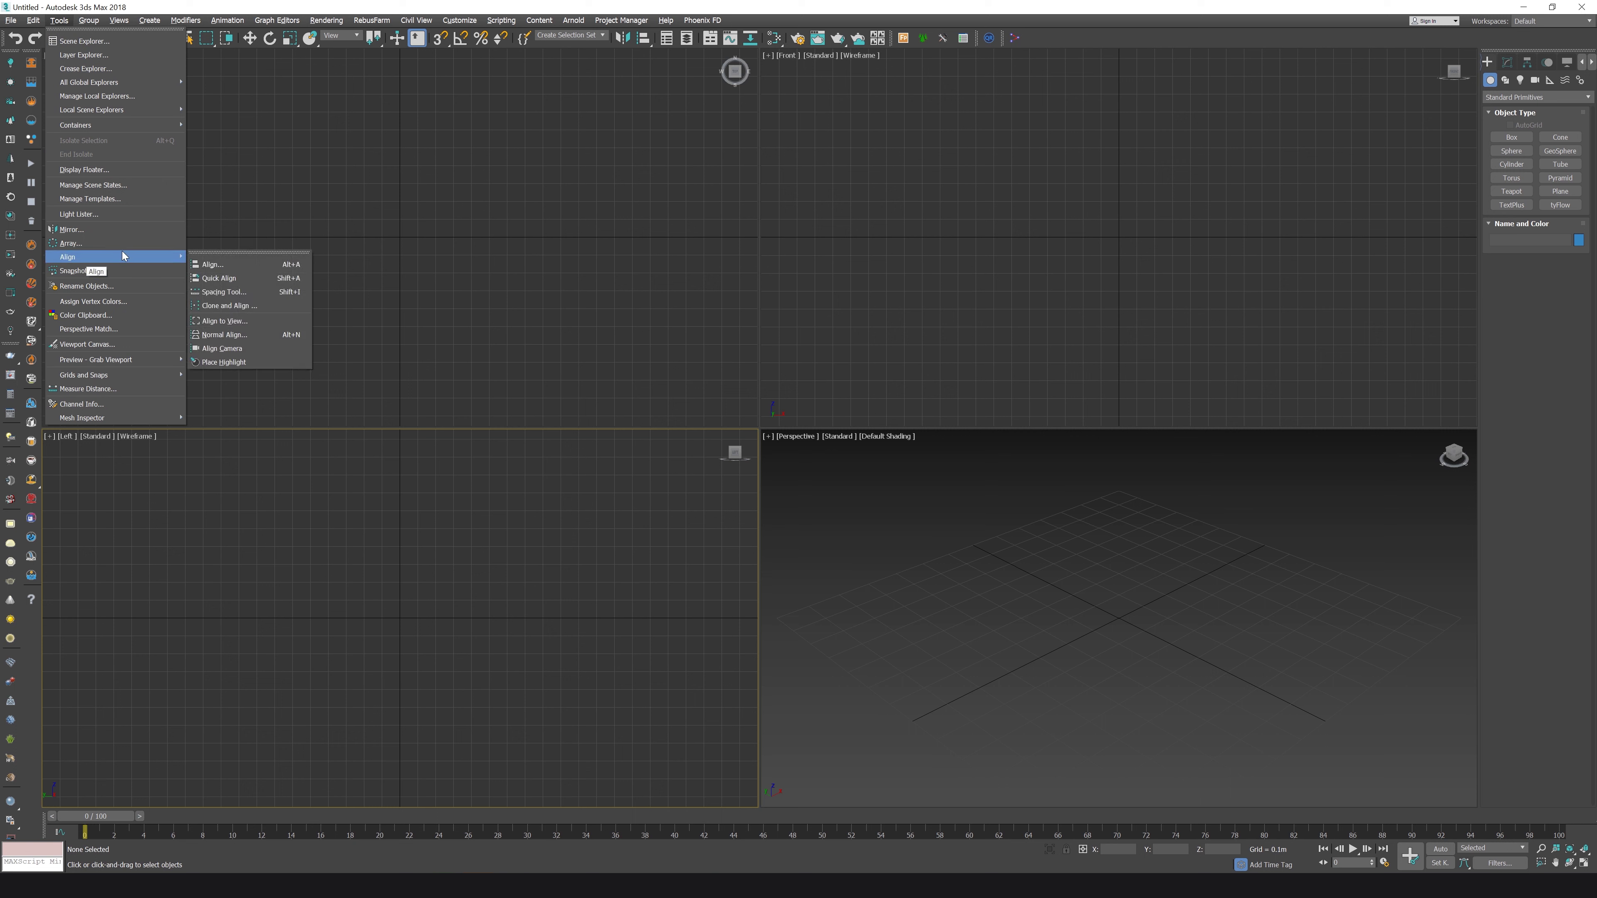
mouse_move(88, 17)
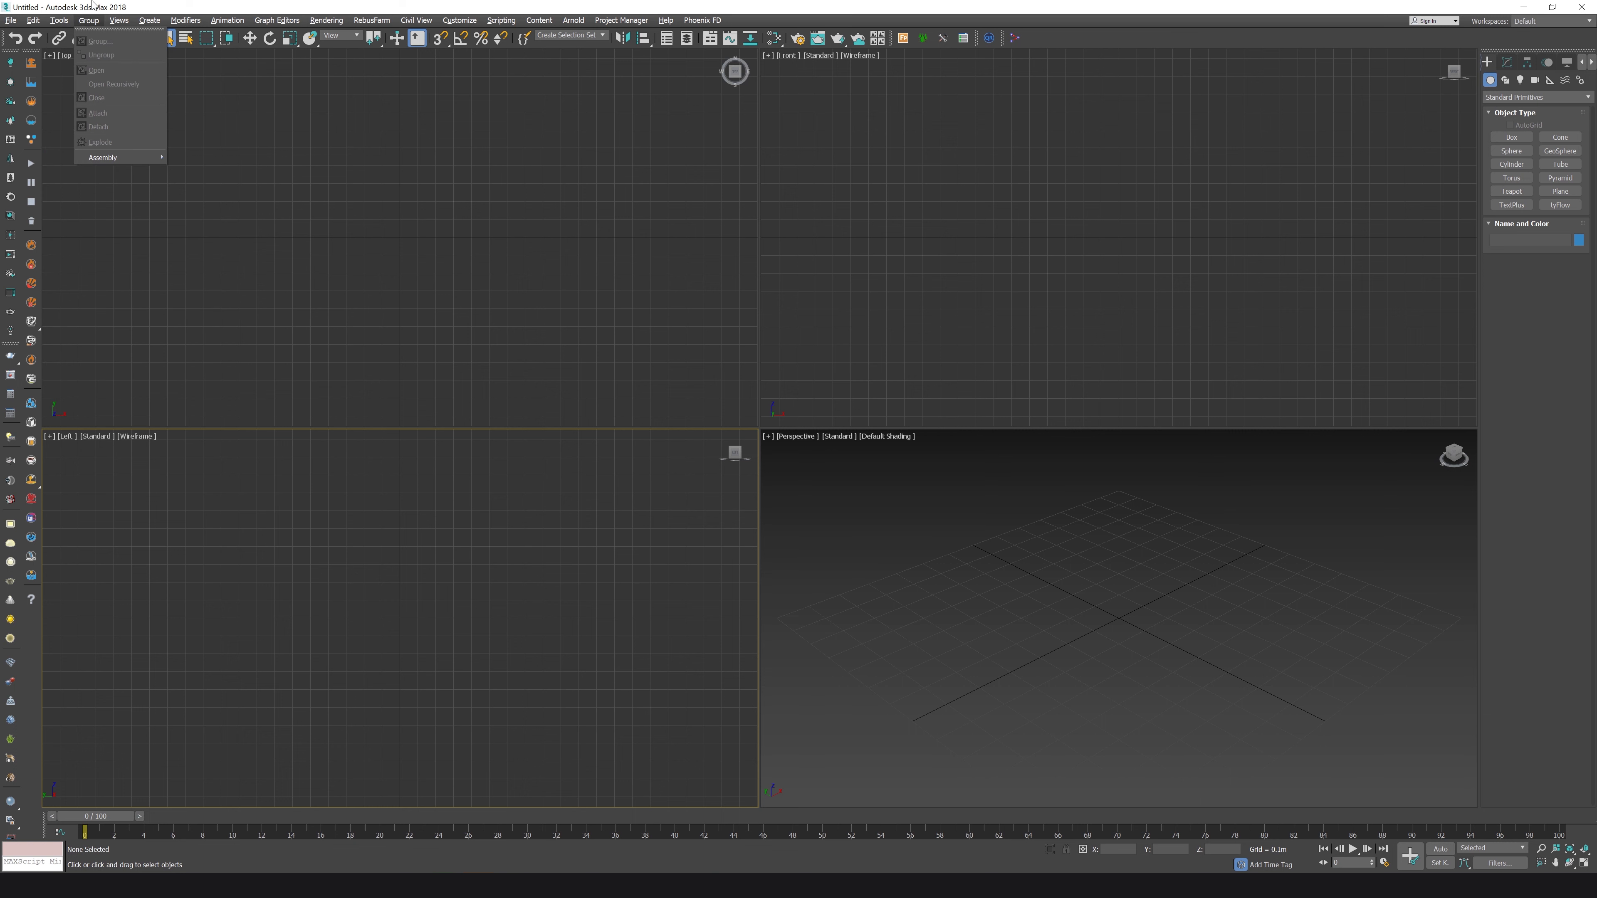
click(88, 20)
click(89, 20)
mouse_move(123, 23)
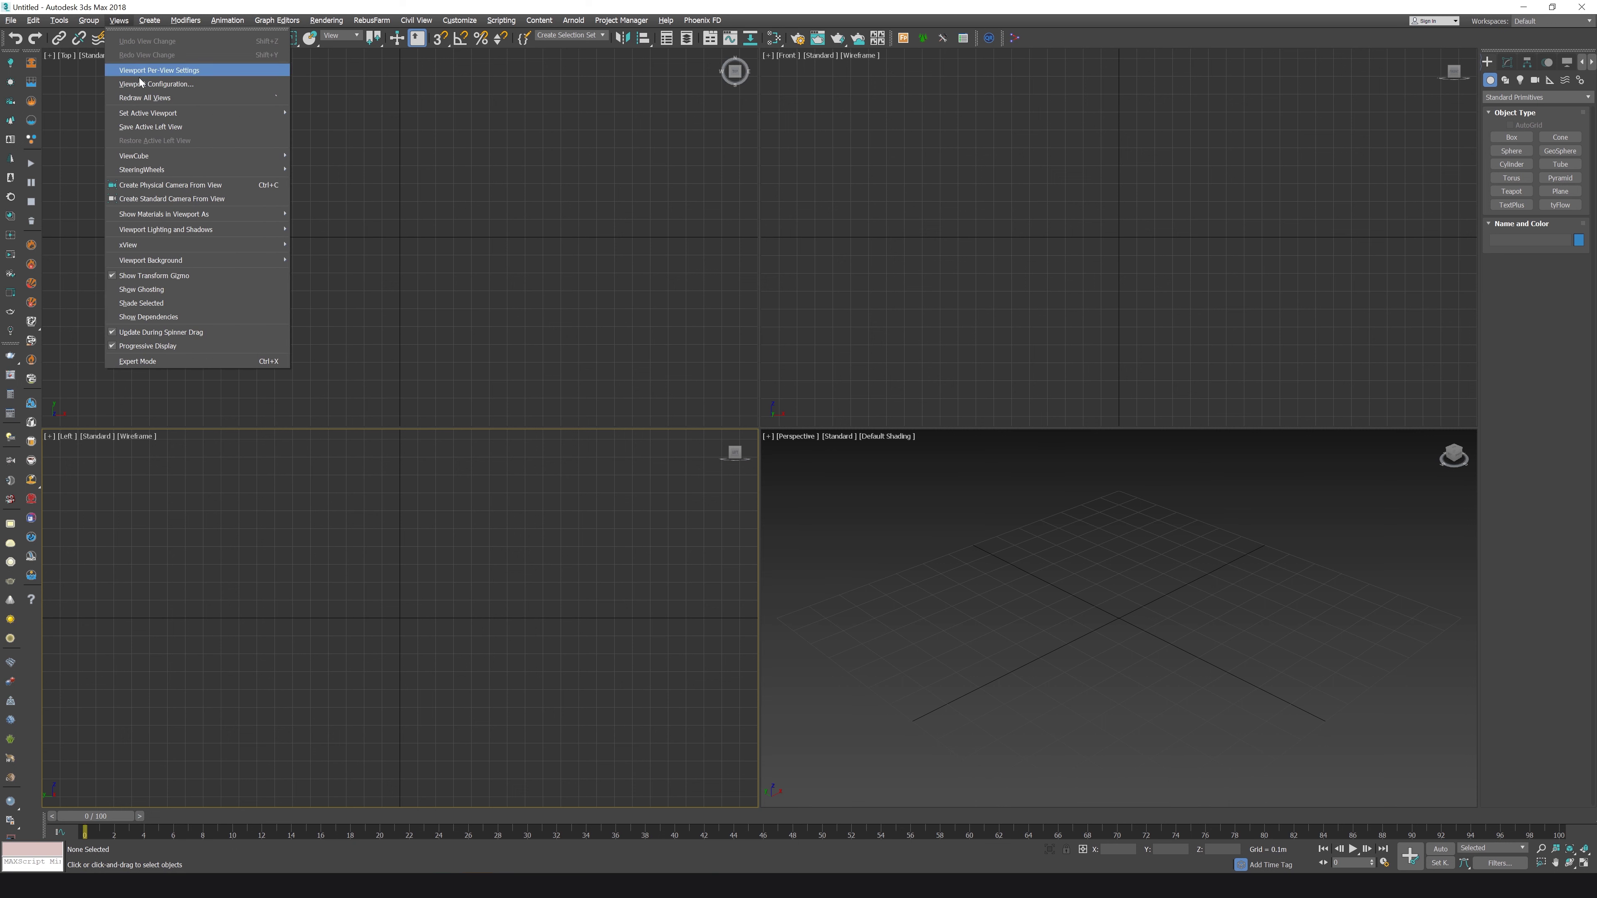
click(898, 180)
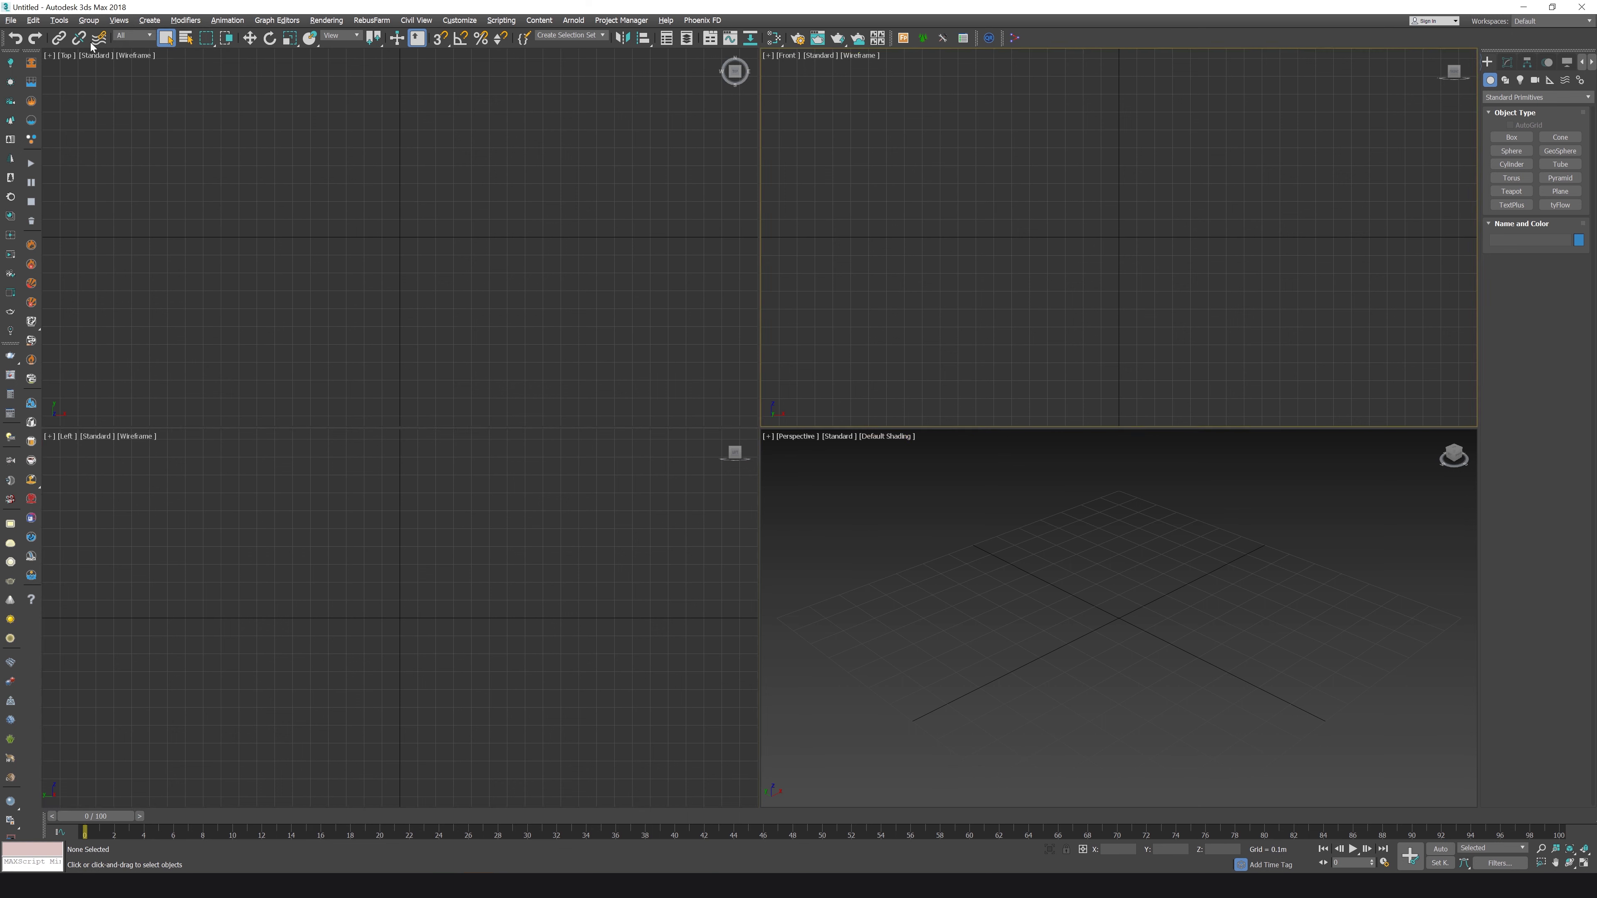
Review the Create, Animation, Graph Editors and Rendering commands, including Render Setup.
click(149, 20)
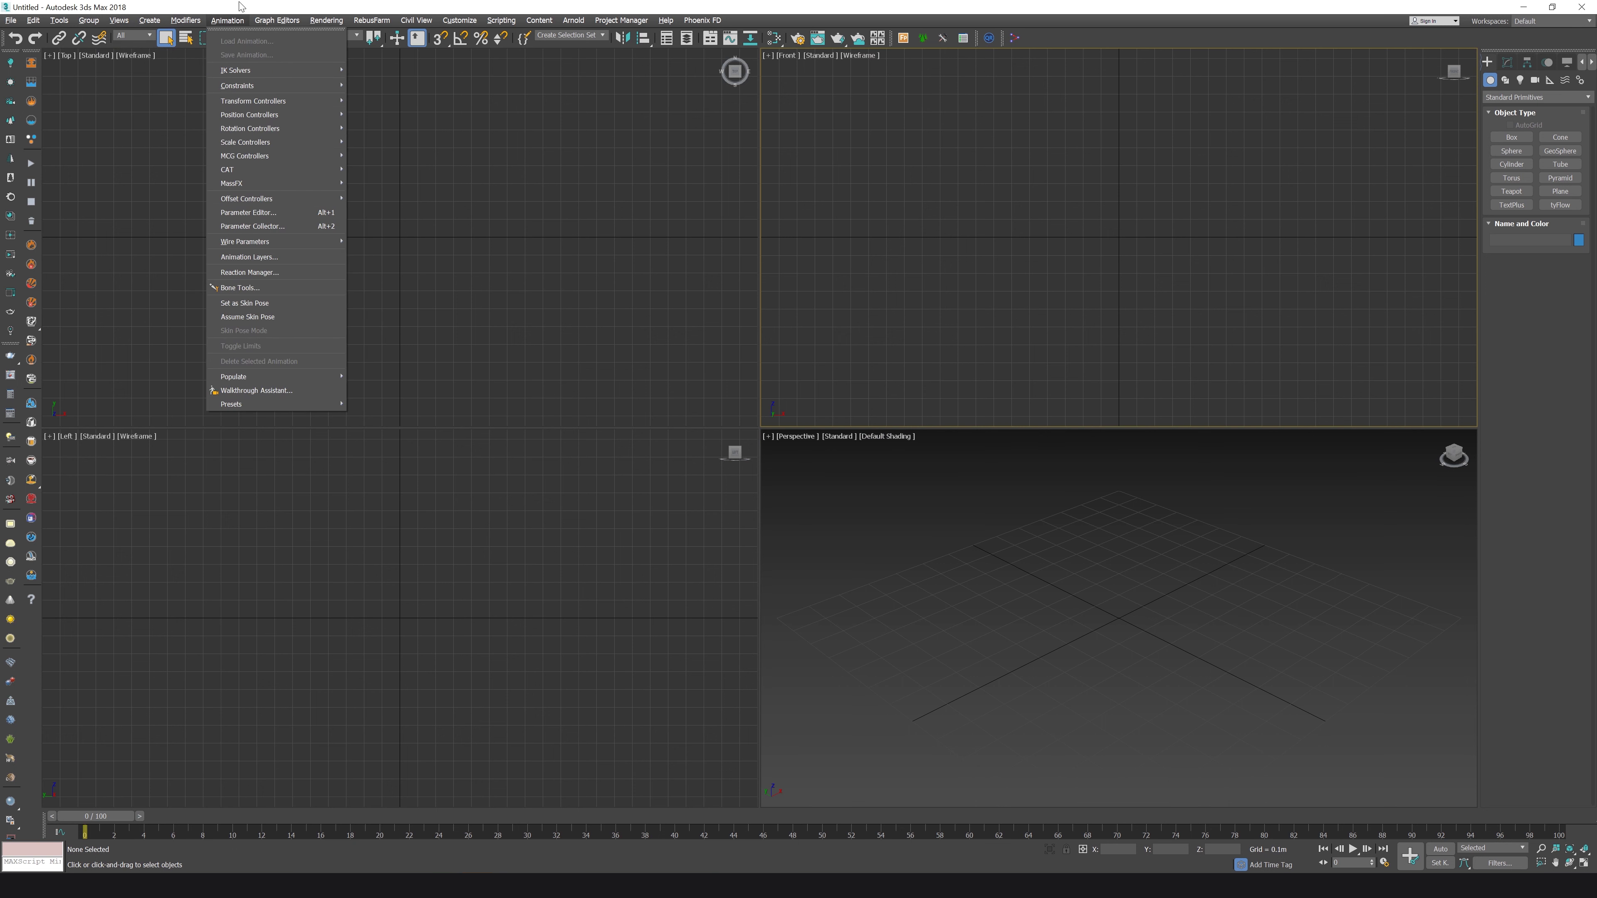
click(238, 20)
click(241, 23)
mouse_move(265, 23)
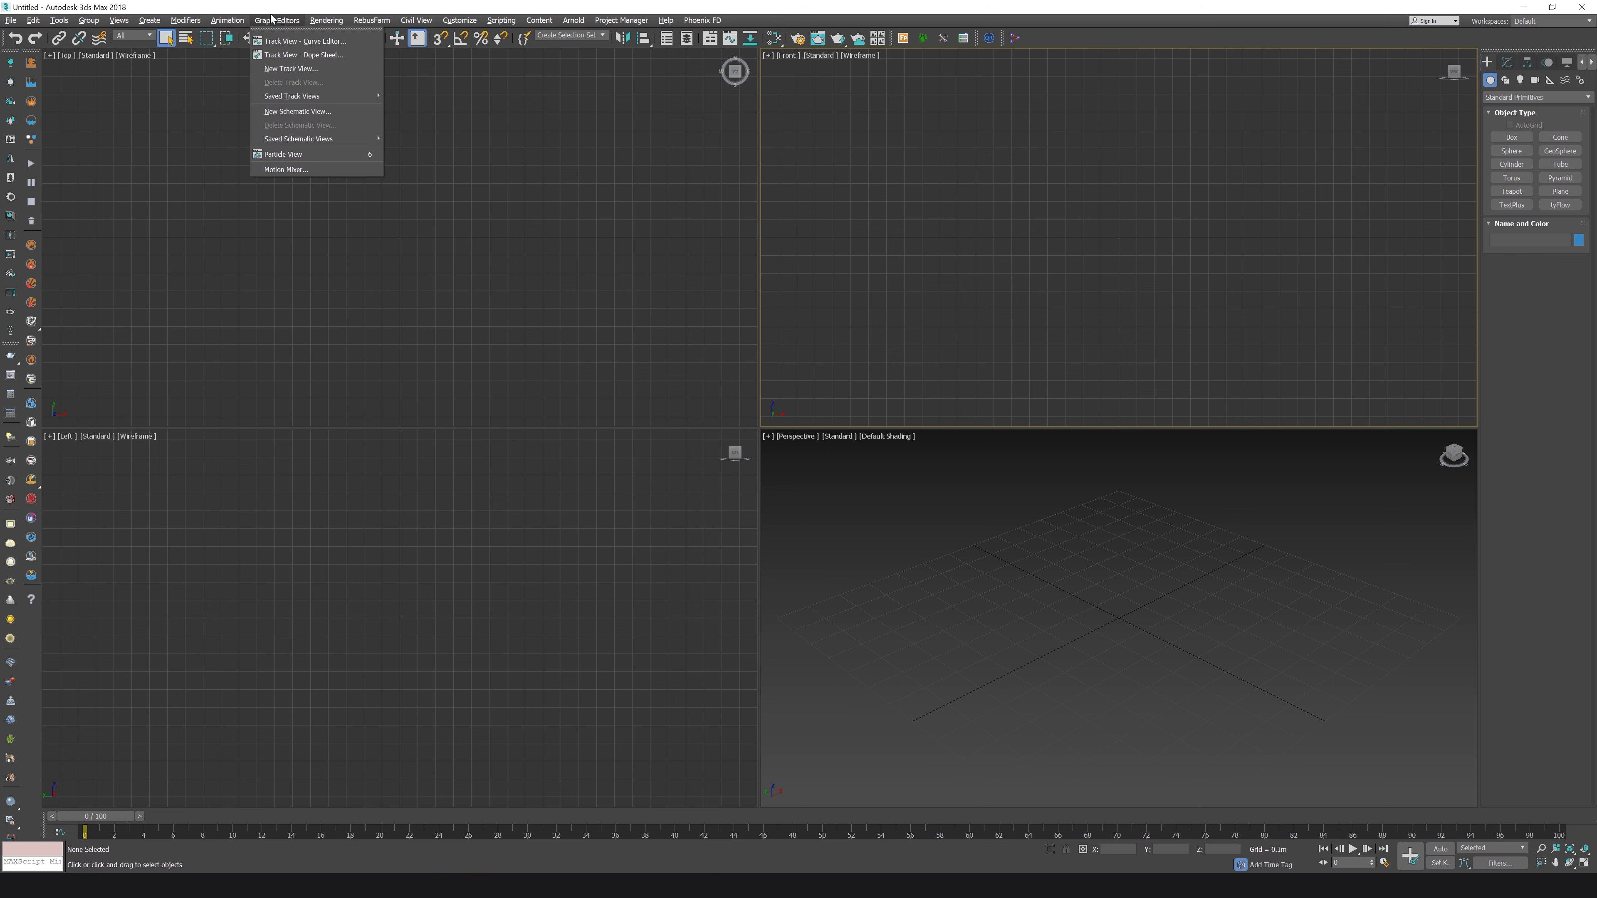
mouse_move(328, 24)
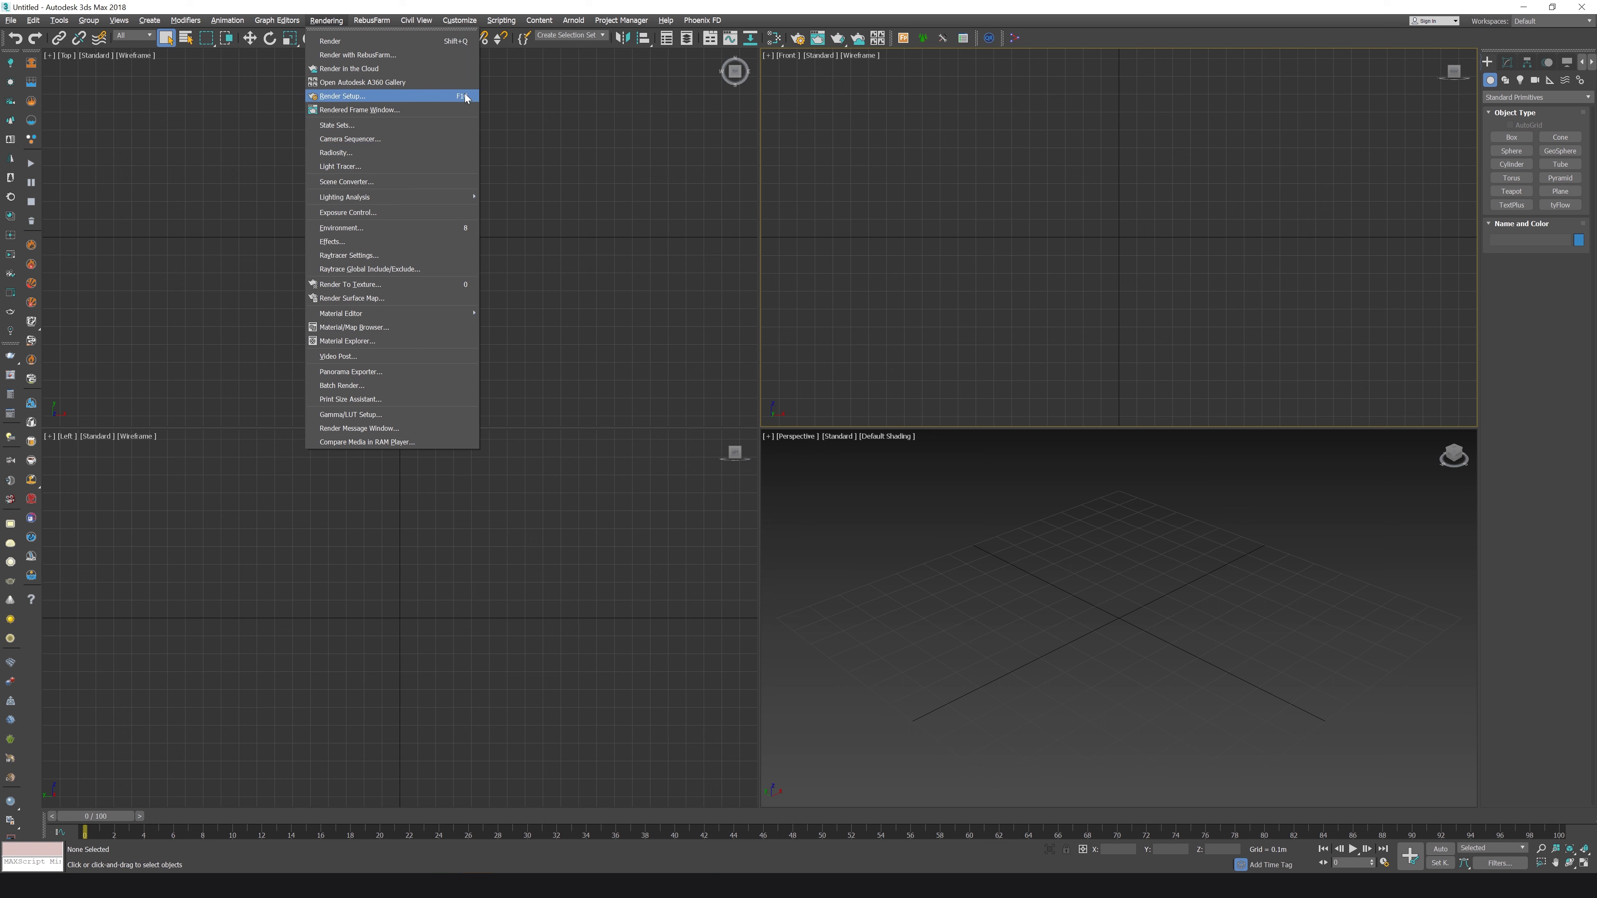
click(377, 22)
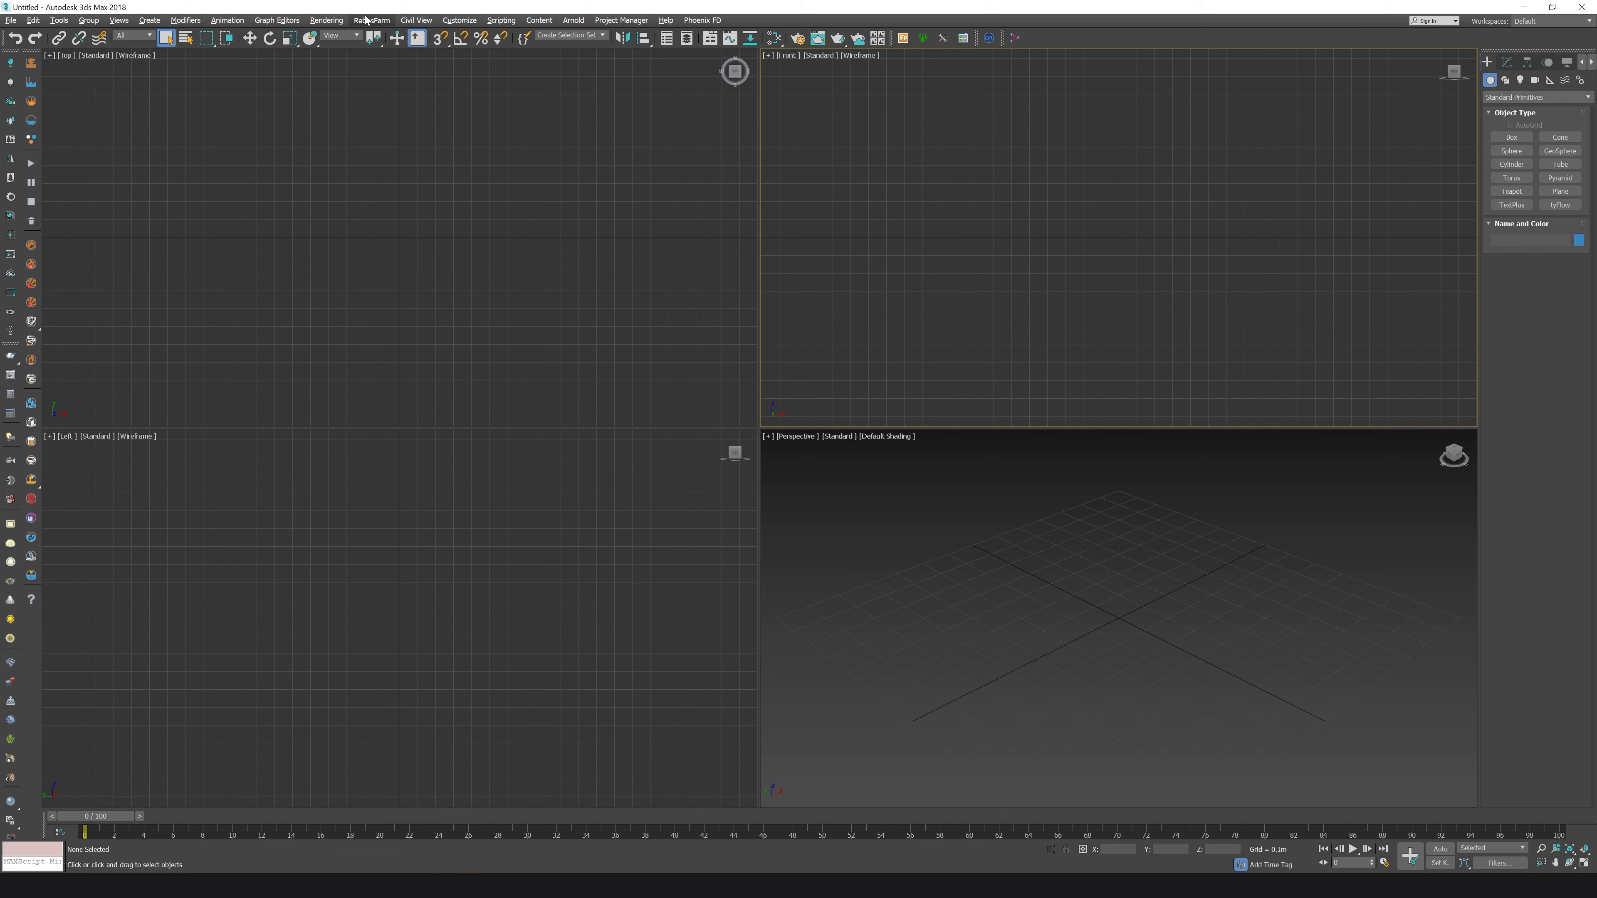
Review the Customize, Scripting and Help commands, such as the custom UI scheme, Run Script and learning resource entries.
click(458, 22)
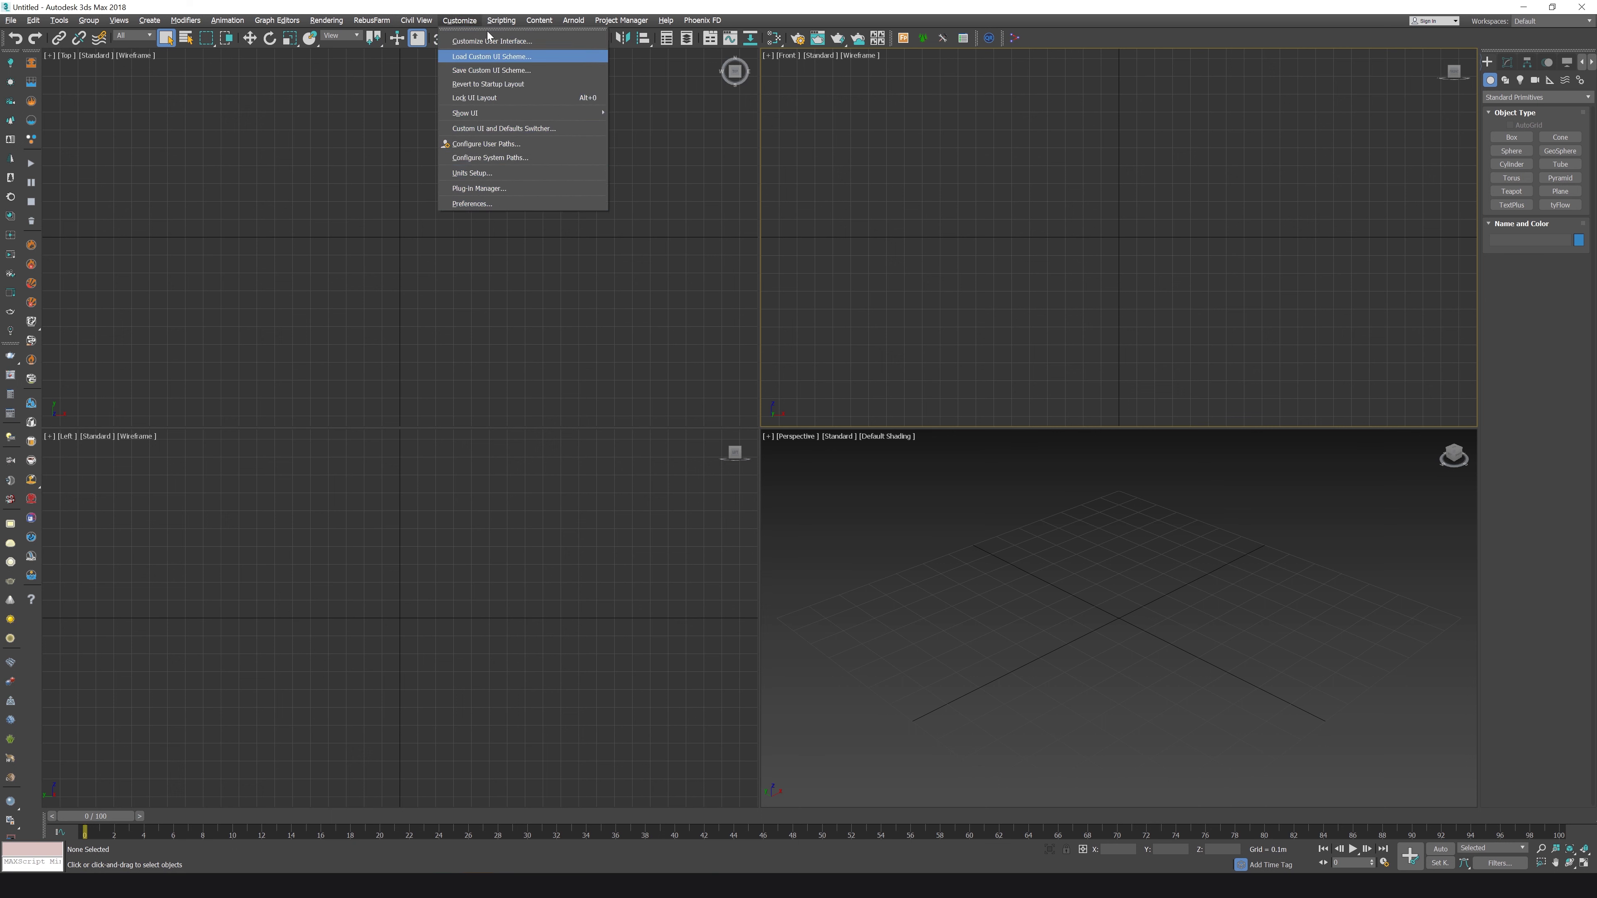
click(507, 12)
click(508, 19)
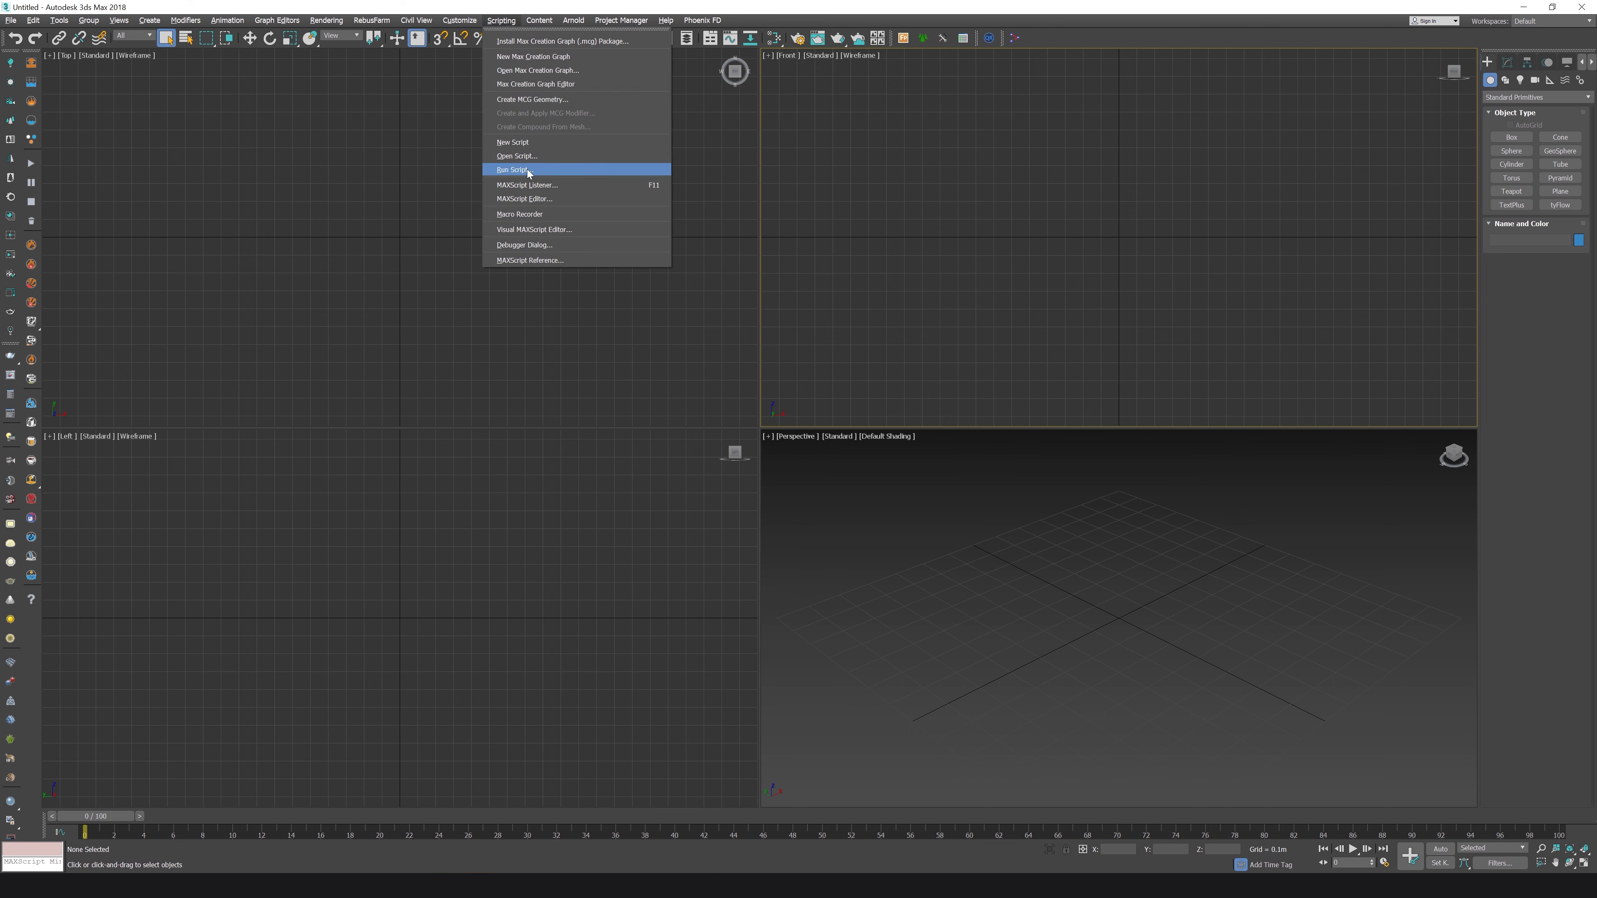
click(541, 21)
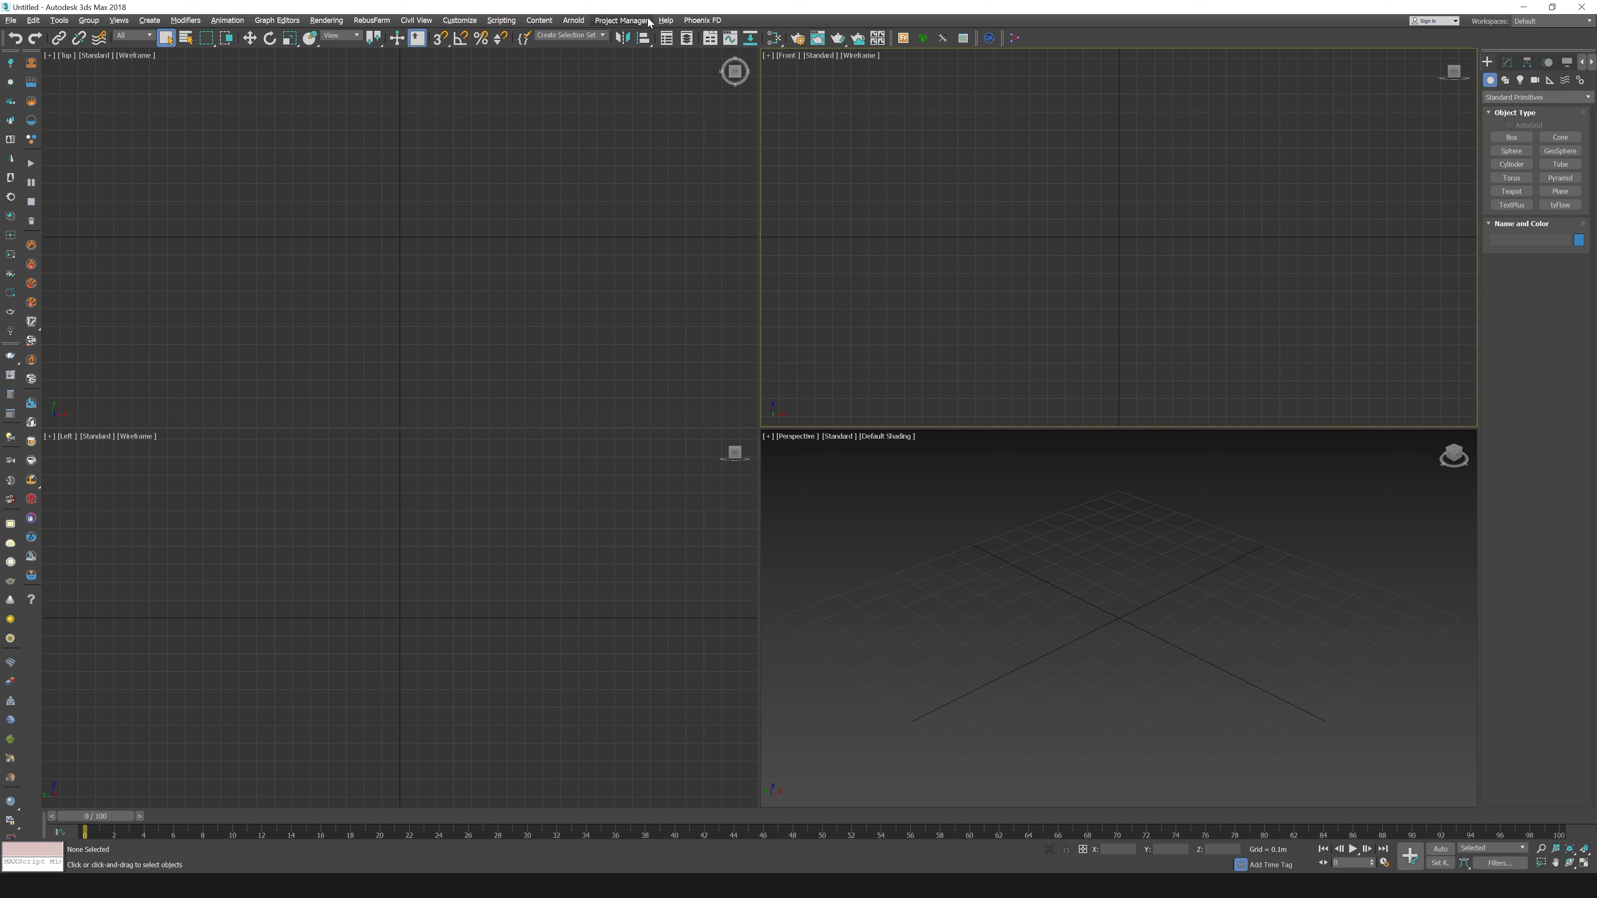
click(671, 19)
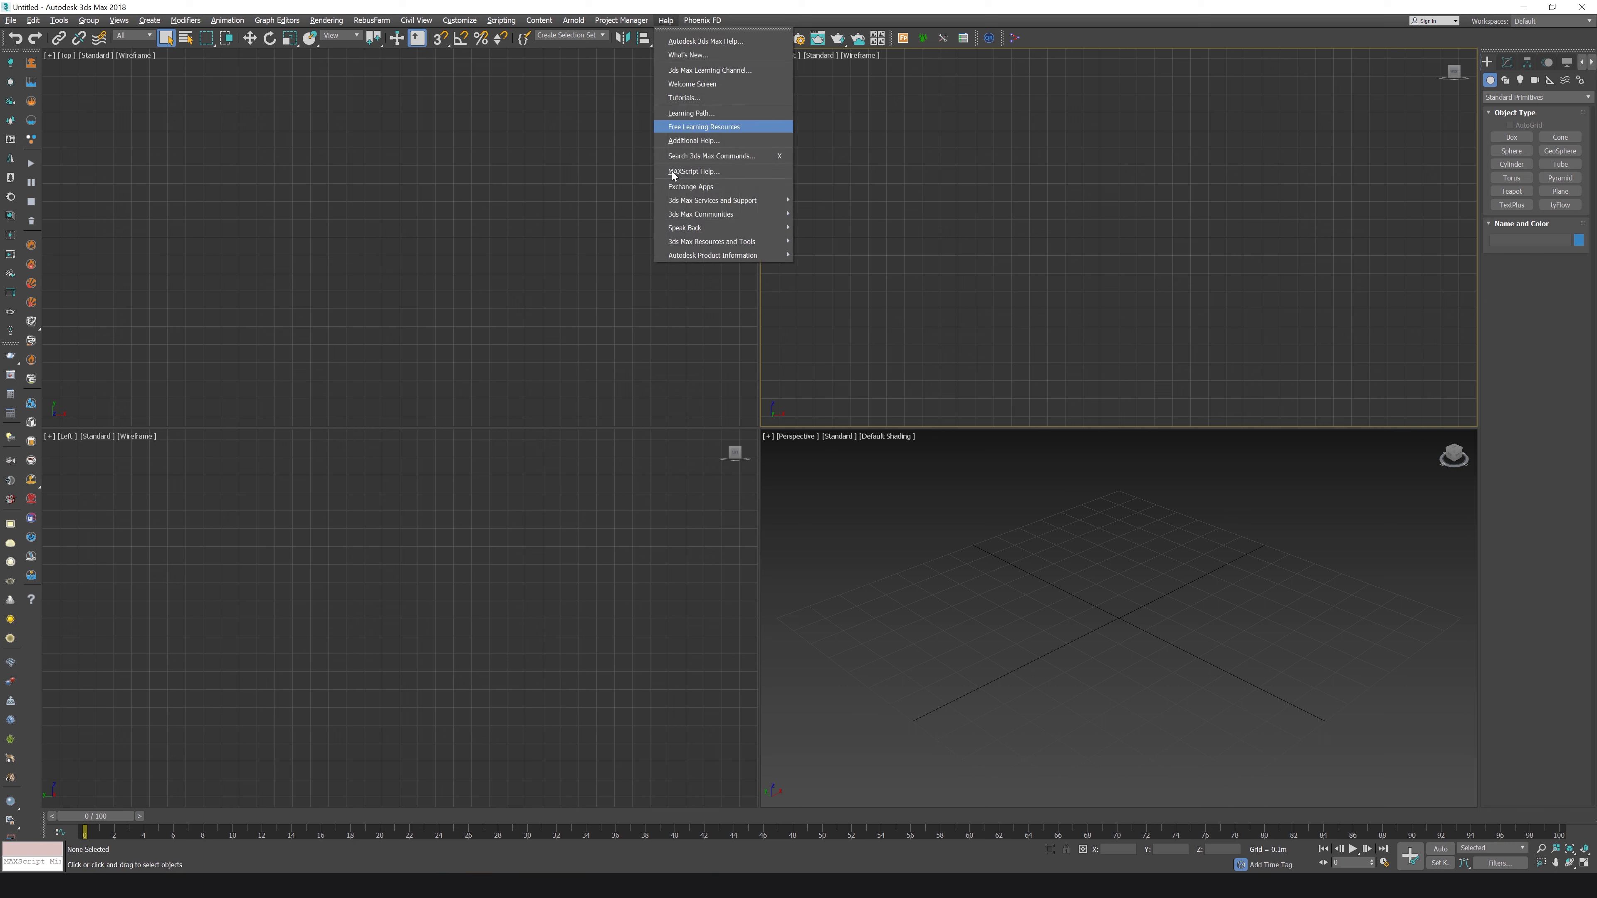
click(670, 20)
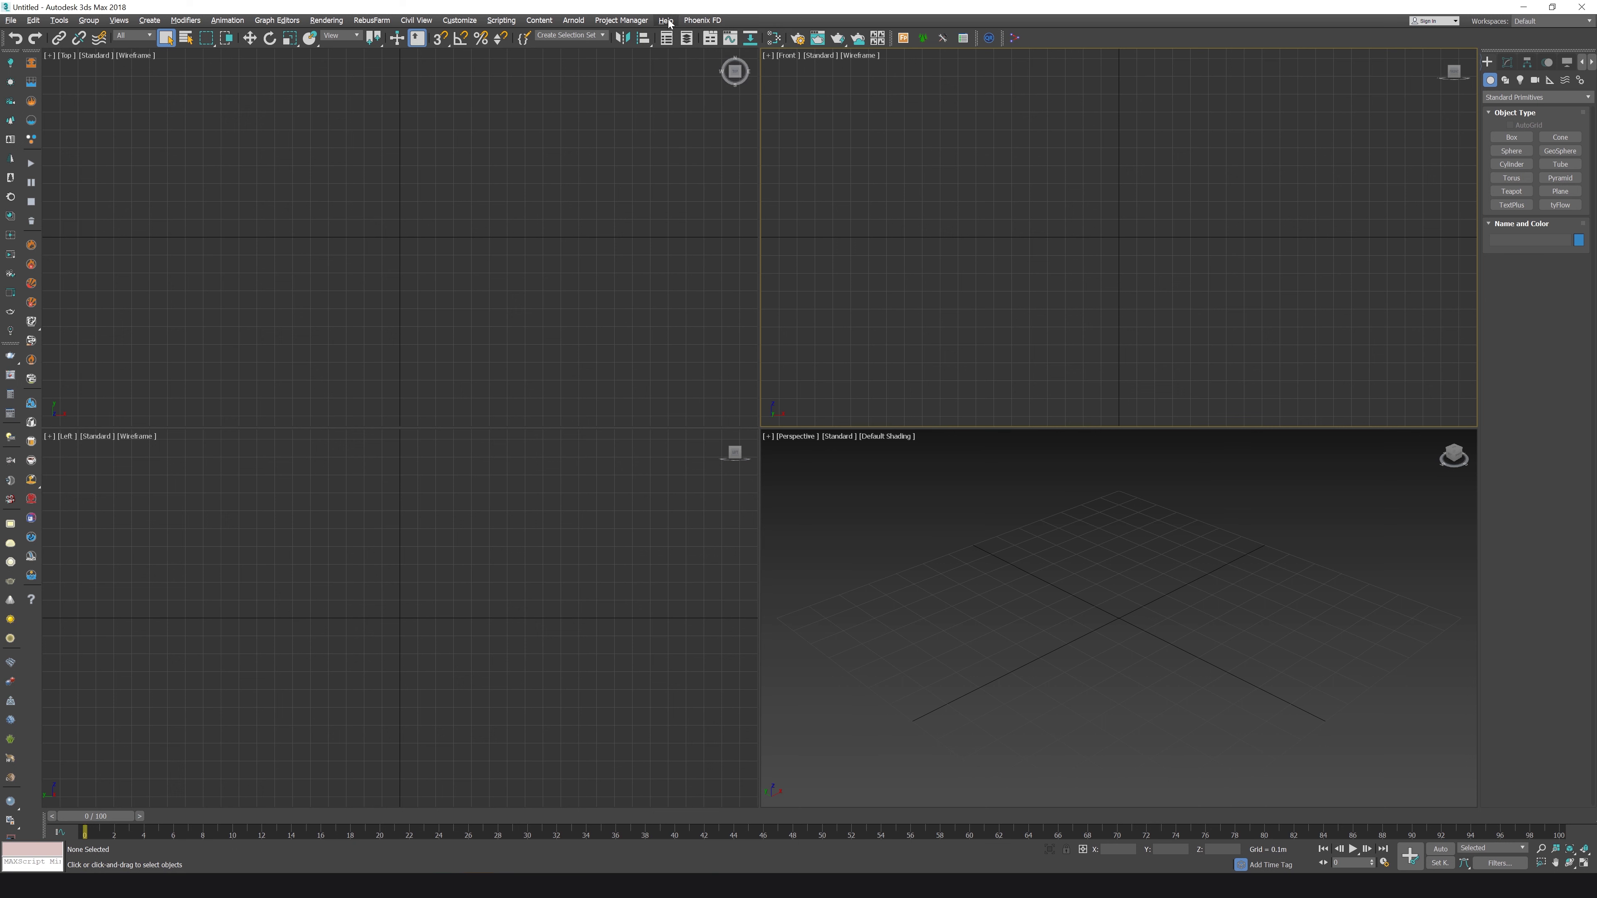
click(667, 20)
click(188, 71)
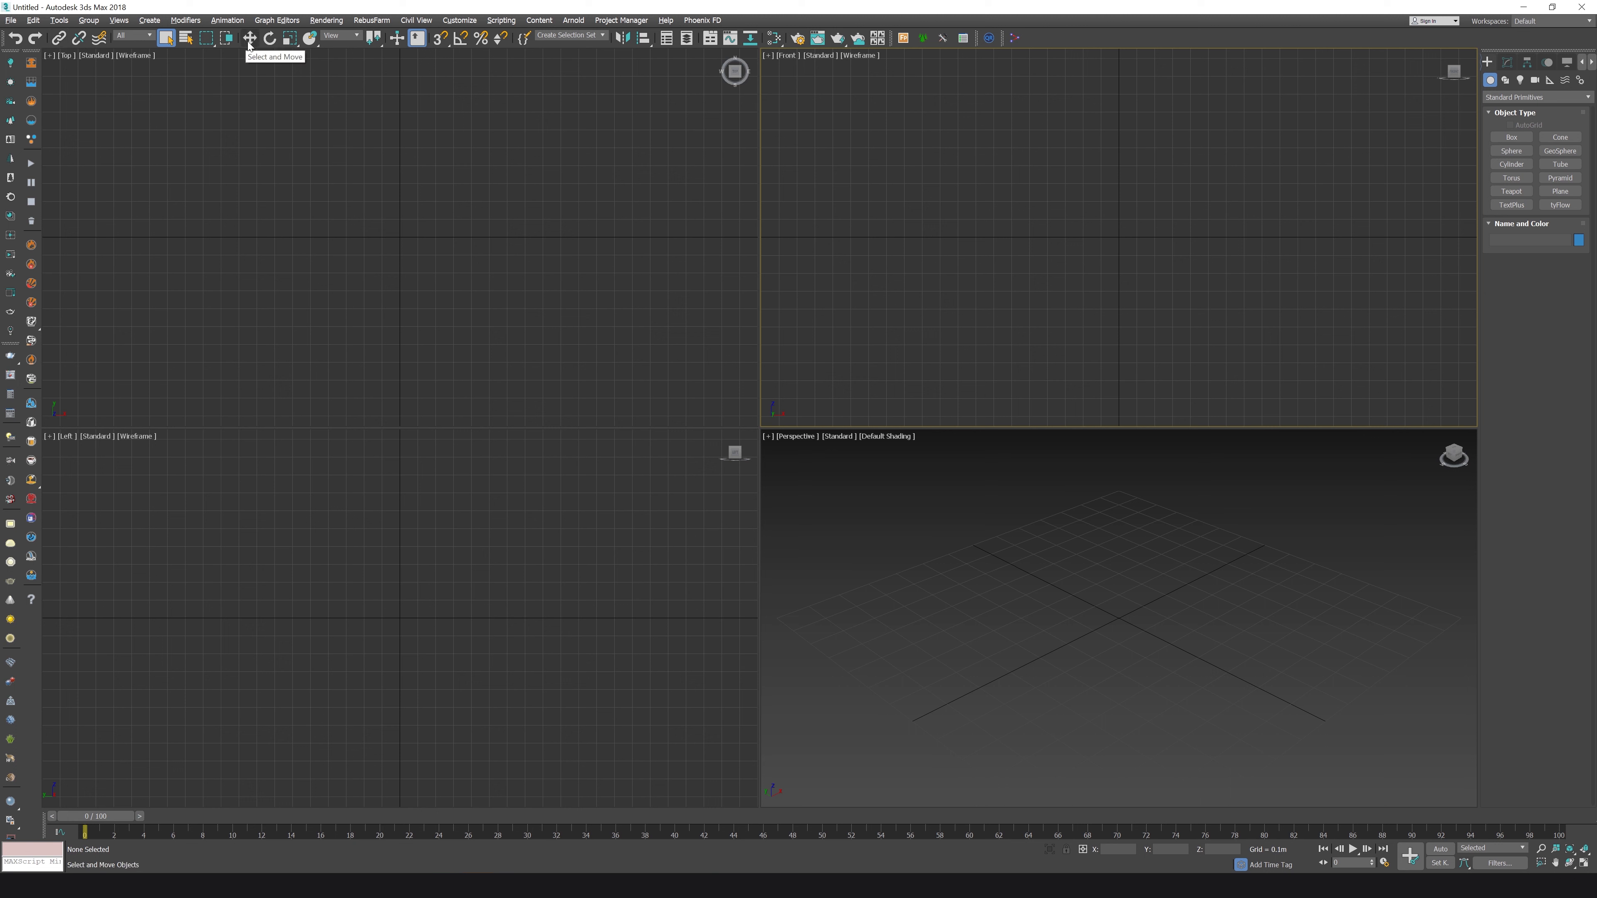
Look over the Edit, Tools and Views commands a second time without running any of them.
click(59, 20)
mouse_move(33, 20)
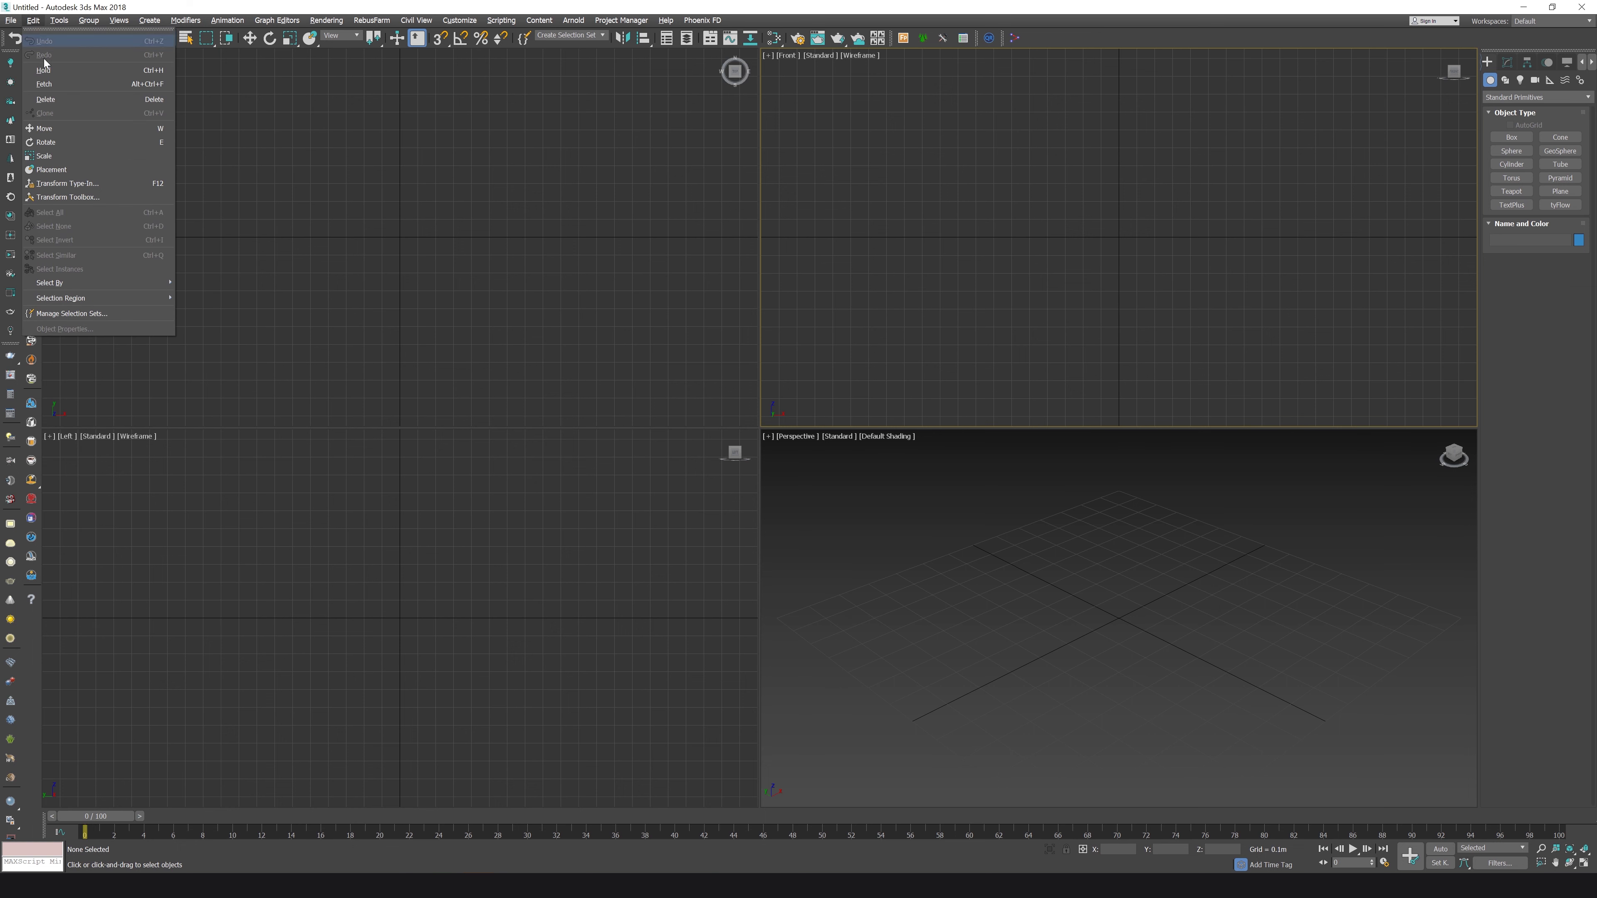
click(302, 102)
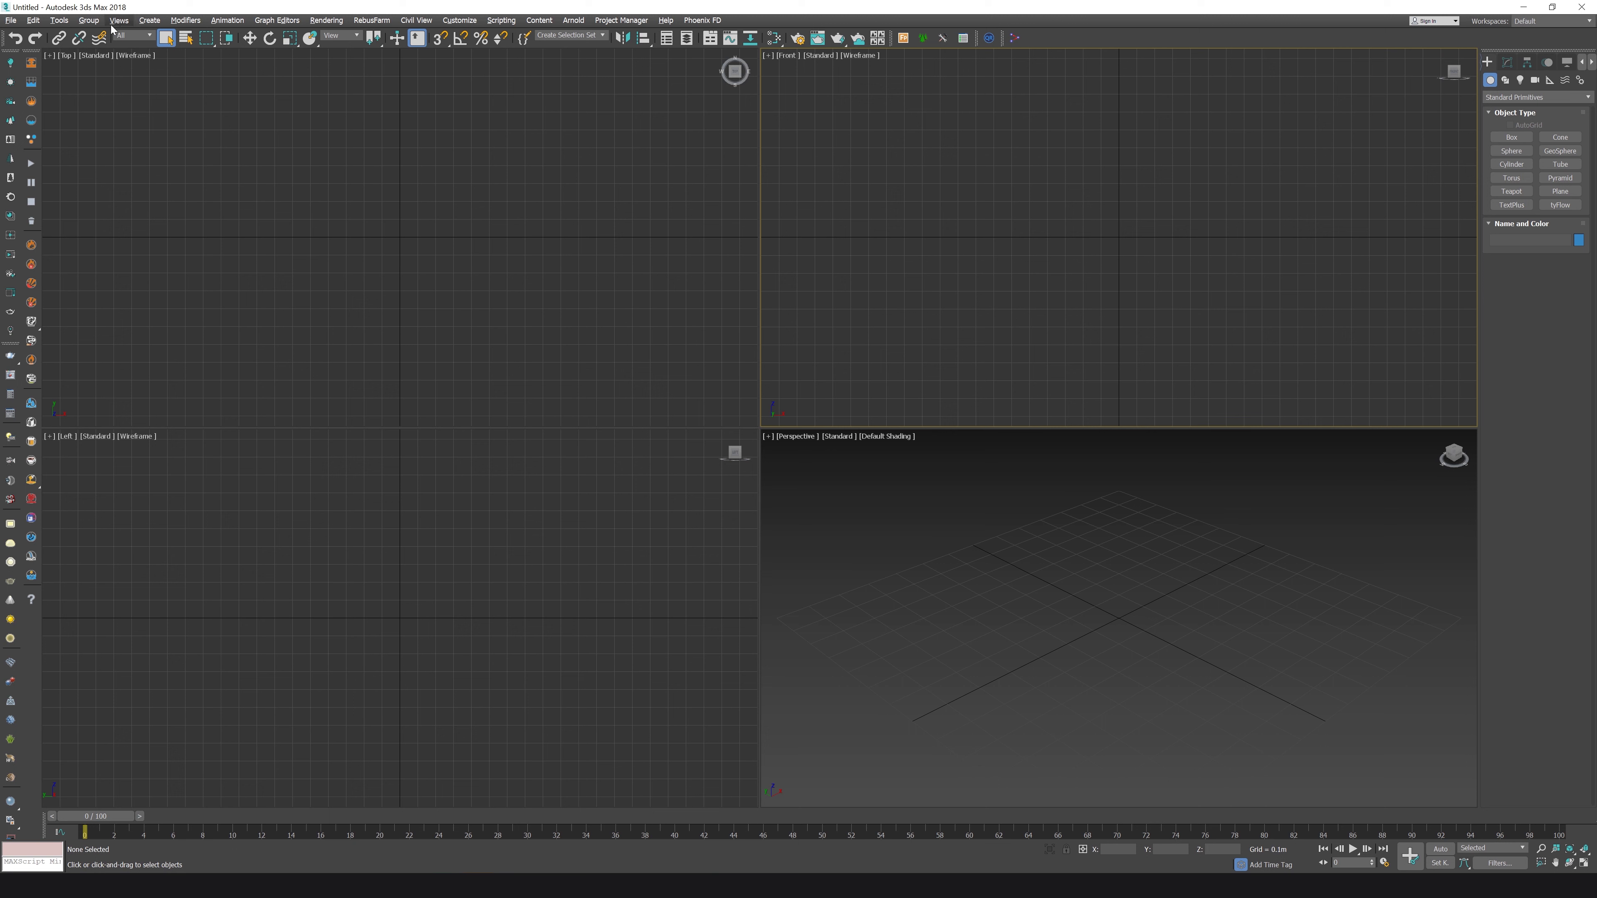
click(58, 20)
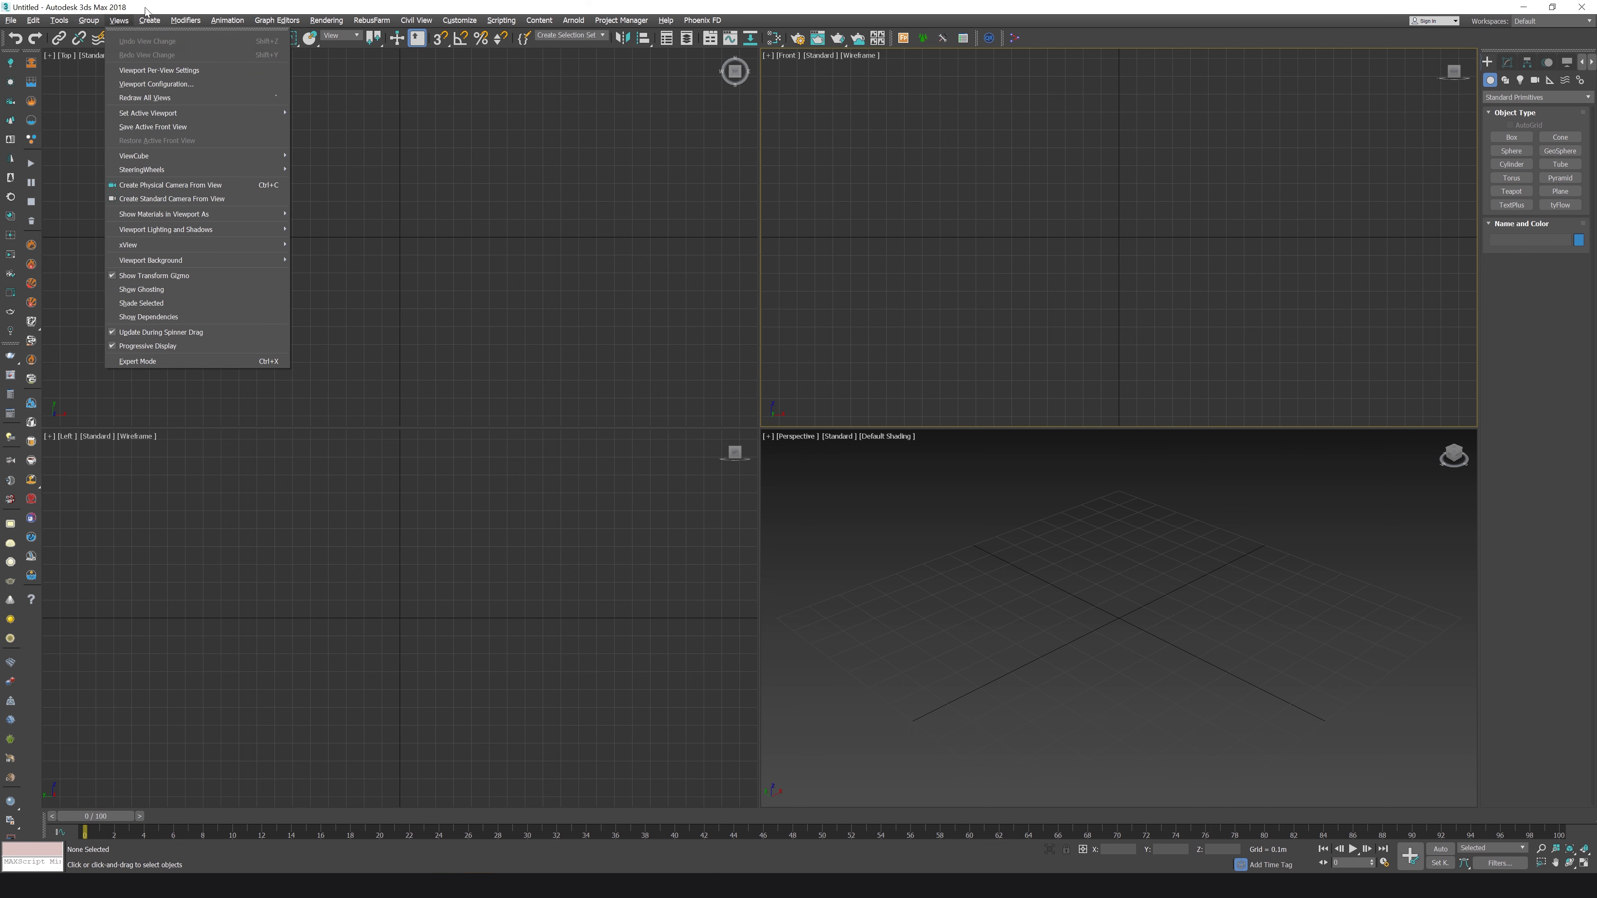
click(119, 20)
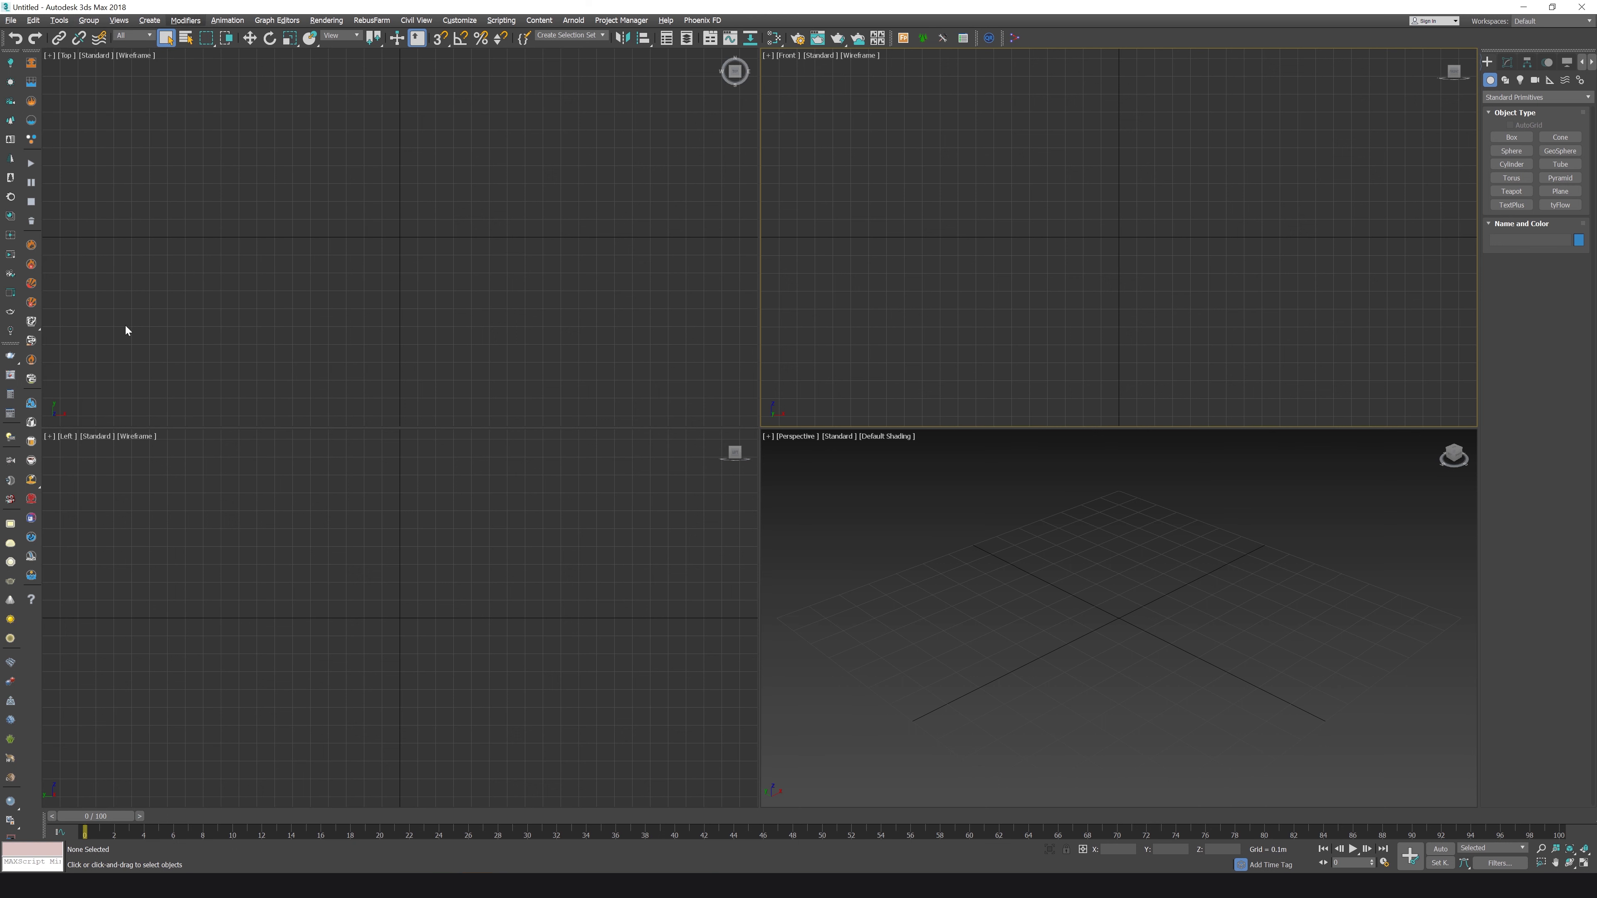
click(60, 20)
click(83, 433)
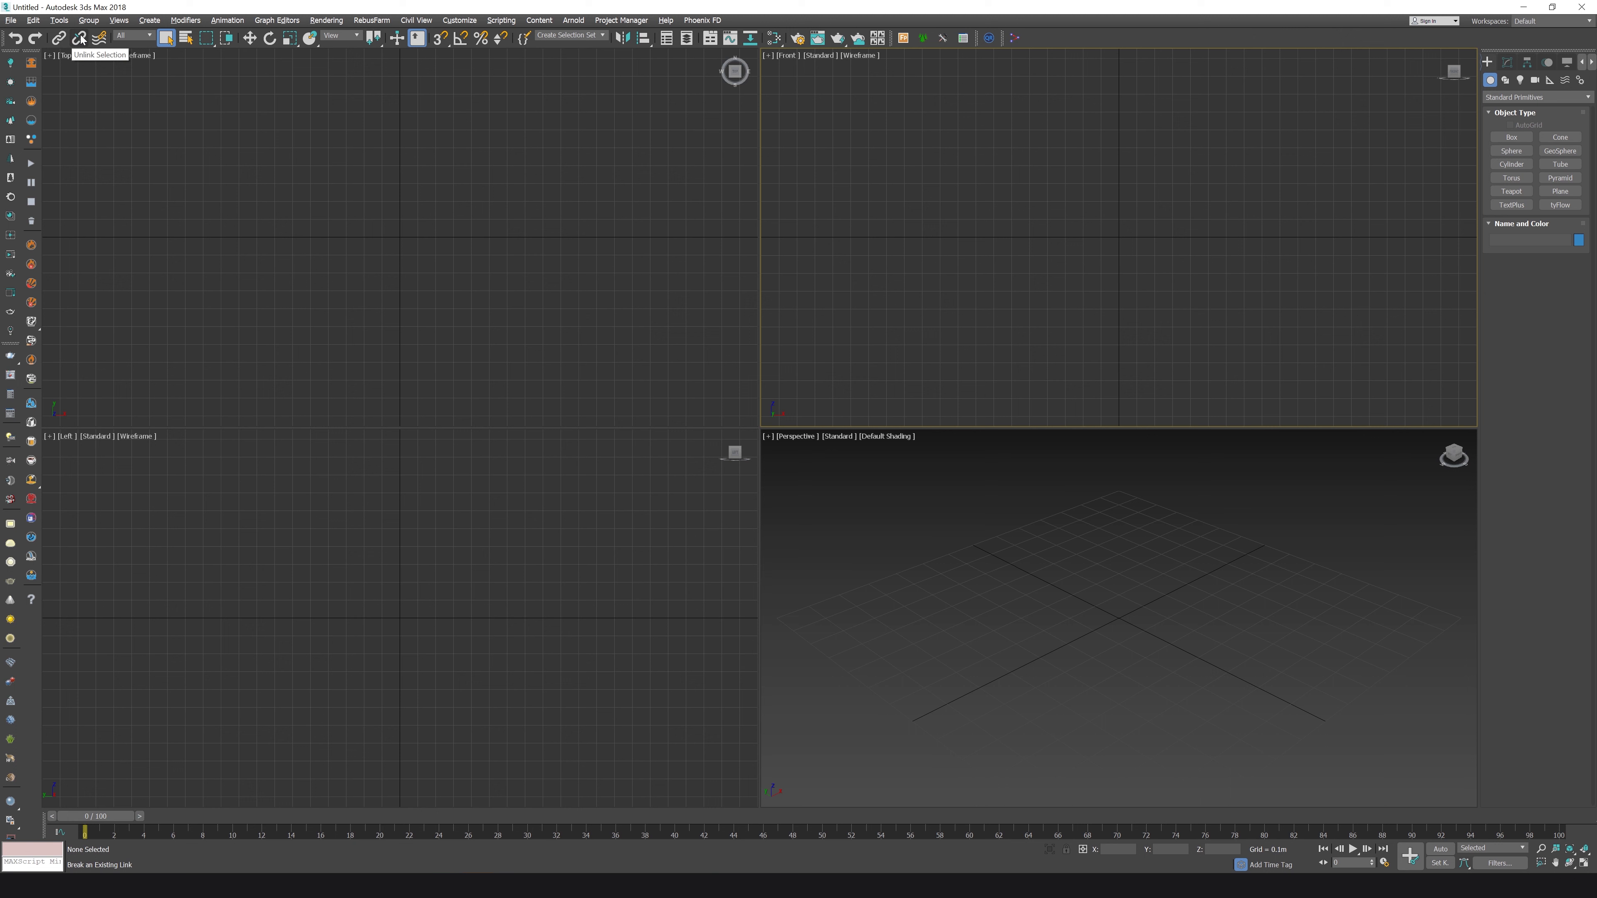
Review the selection filter categories and the Select From Scene dialog with its display options, leaving the filter set to All.
click(134, 35)
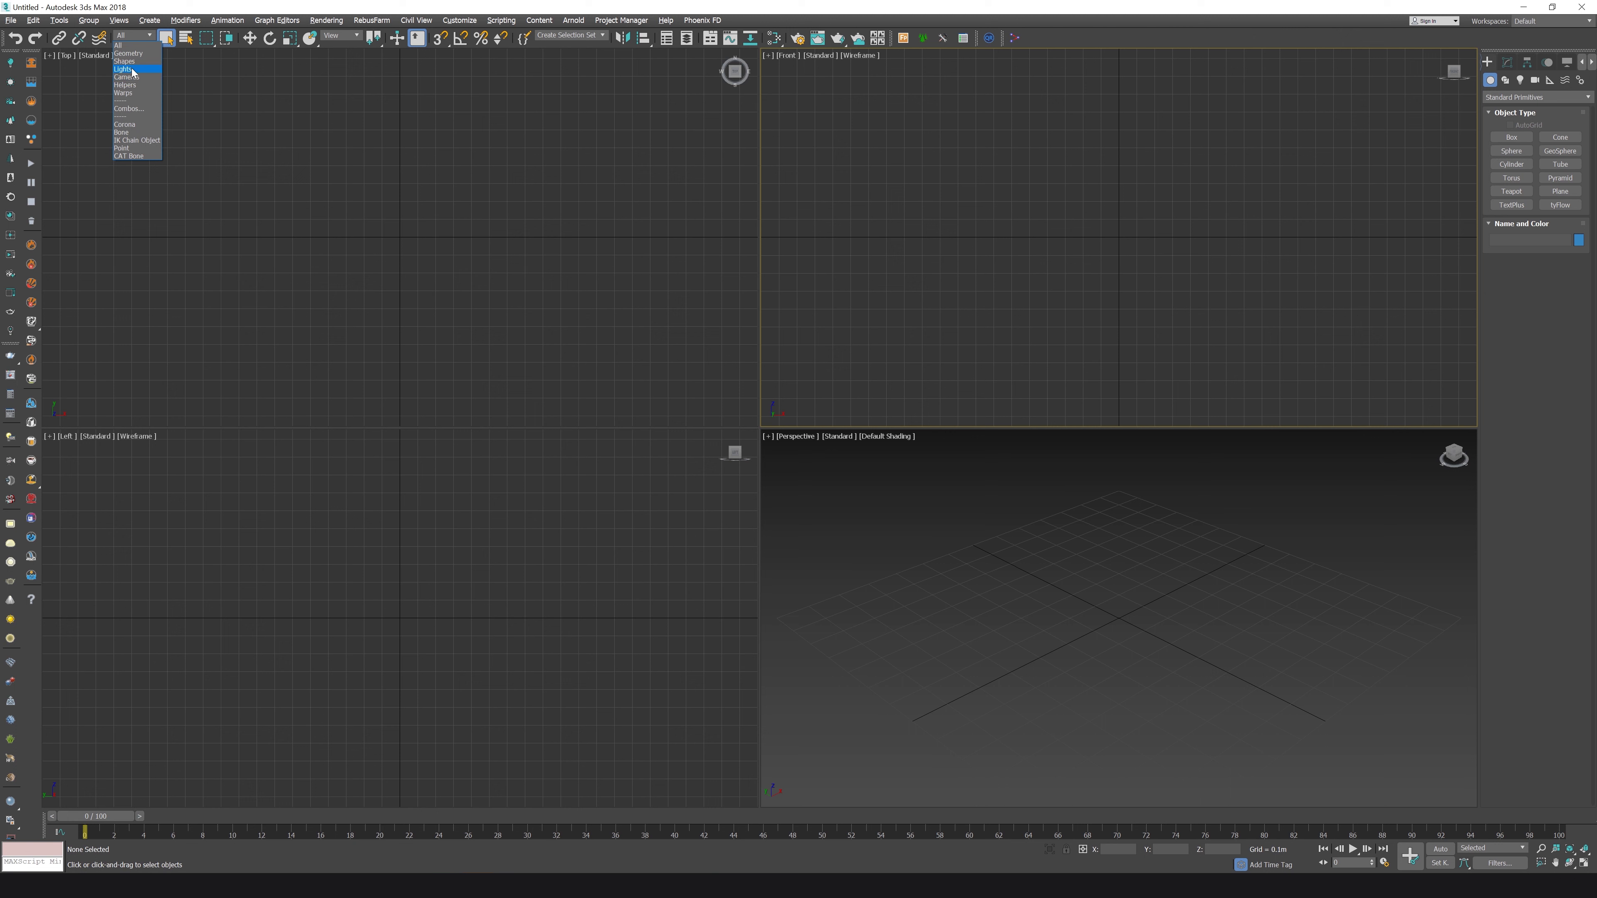
click(166, 16)
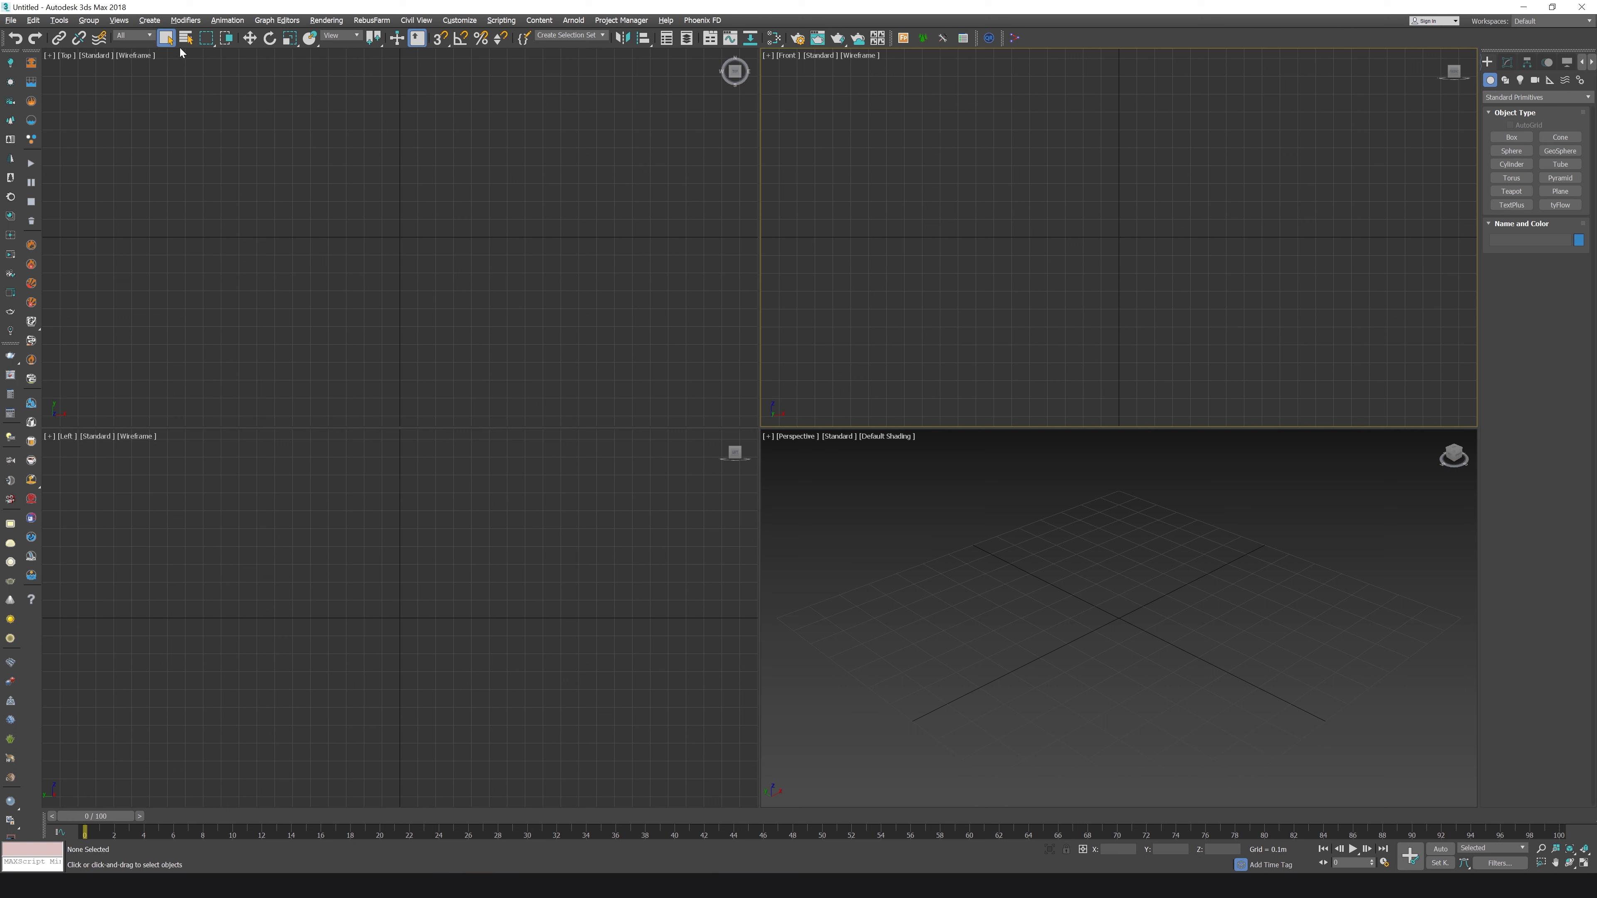
click(185, 38)
drag(219, 20, 338, 133)
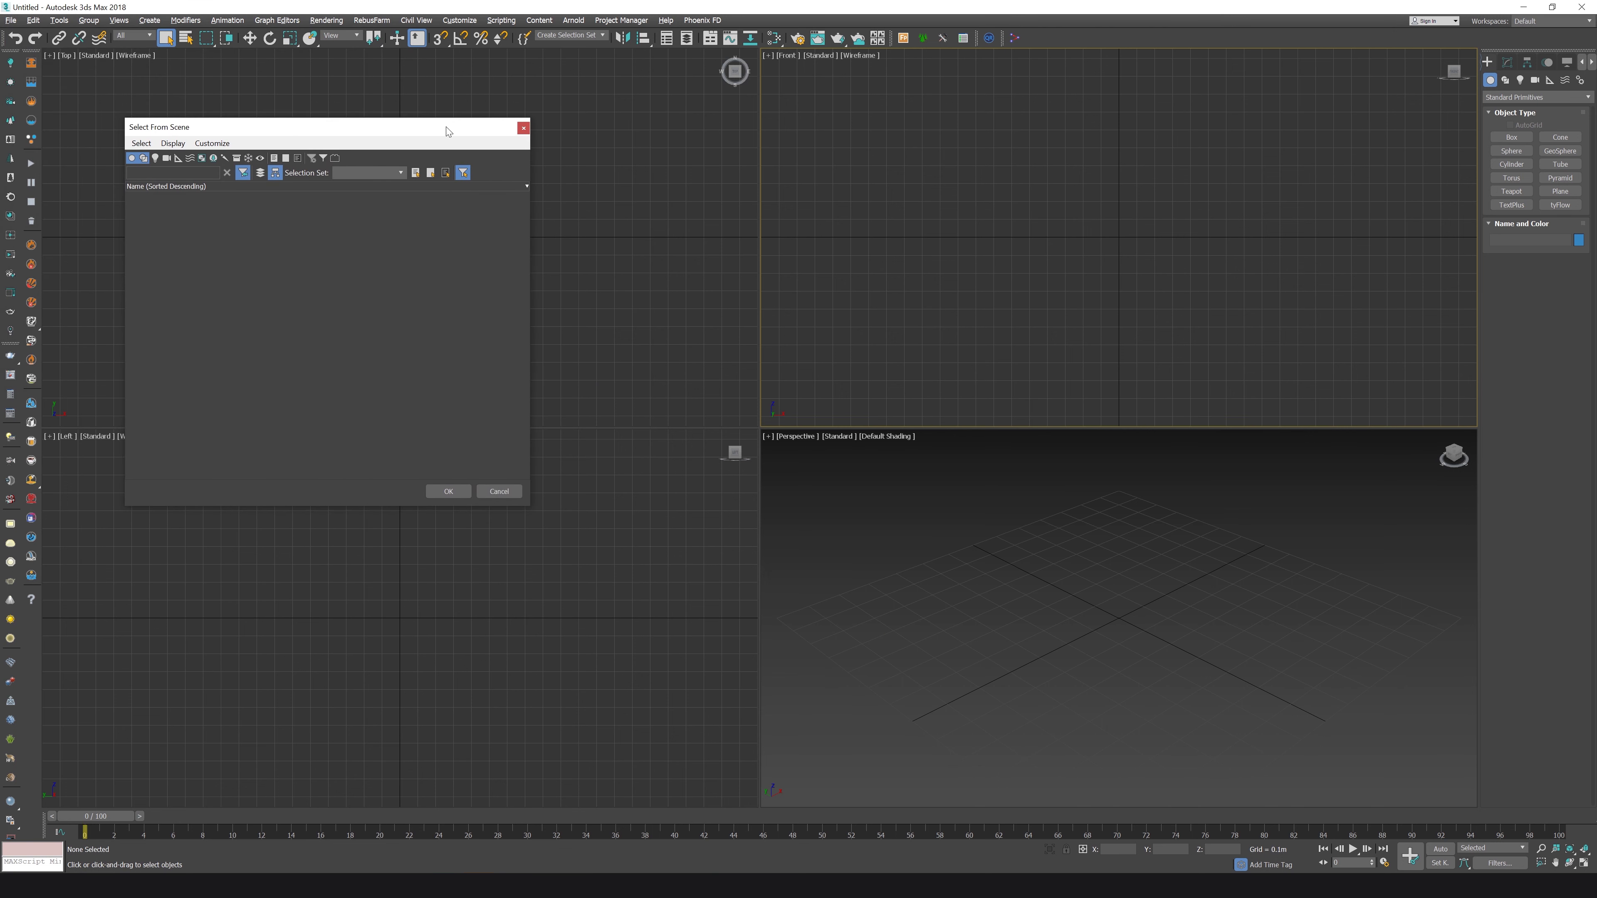
click(173, 144)
click(525, 131)
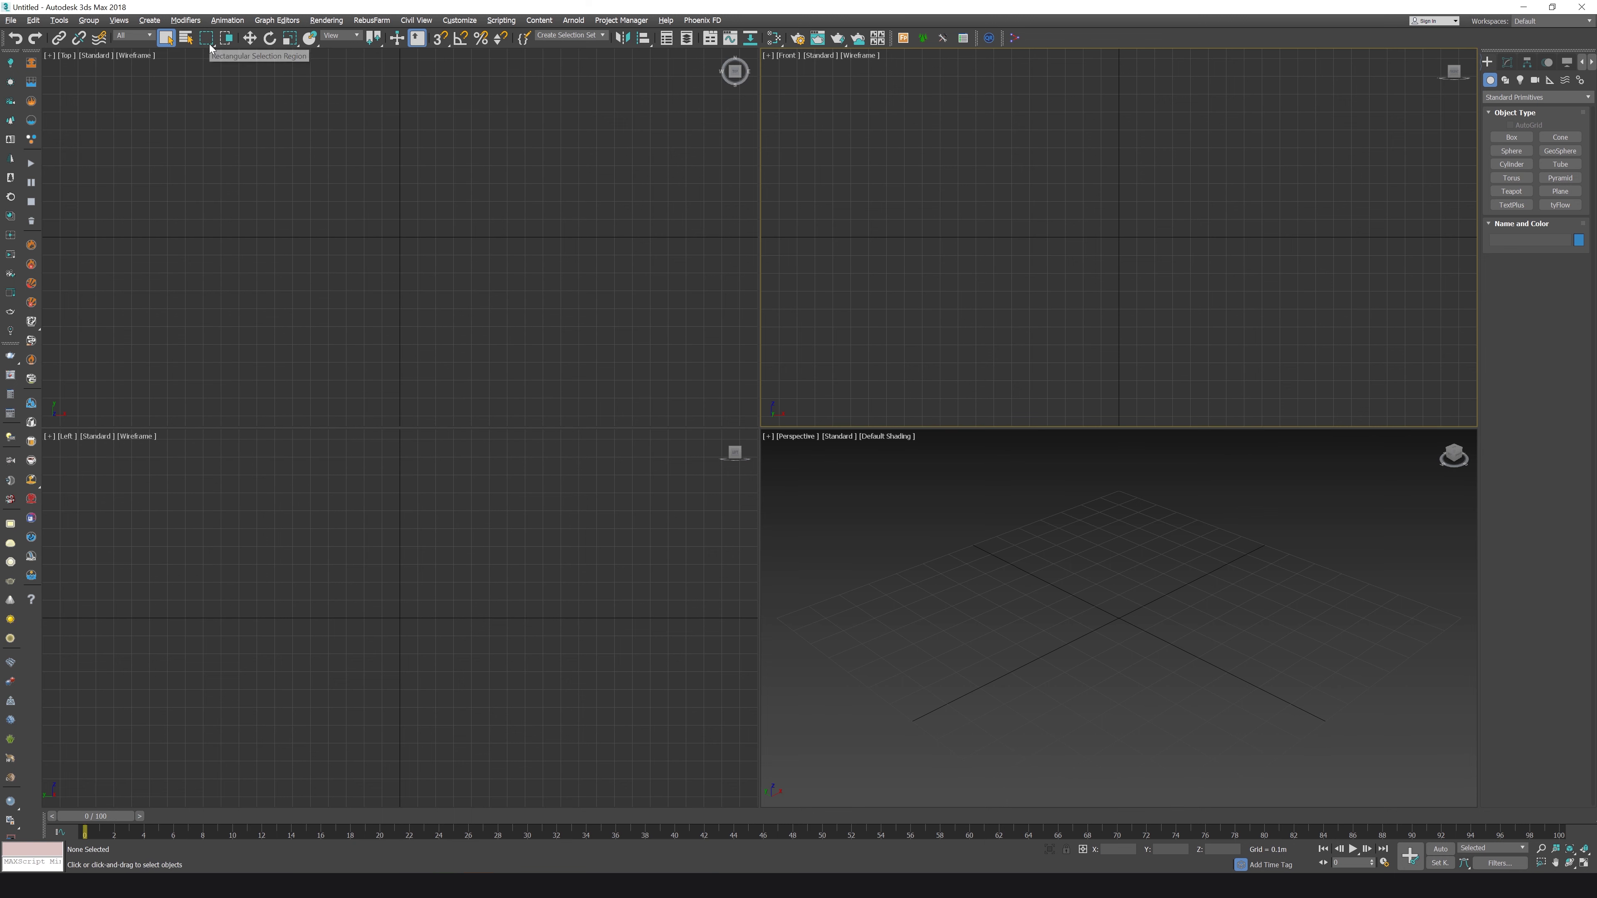
Try out the rectangular selection region and the Window/Crossing toggle on empty space in the Top viewport.
click(85, 113)
drag(518, 346, 595, 379)
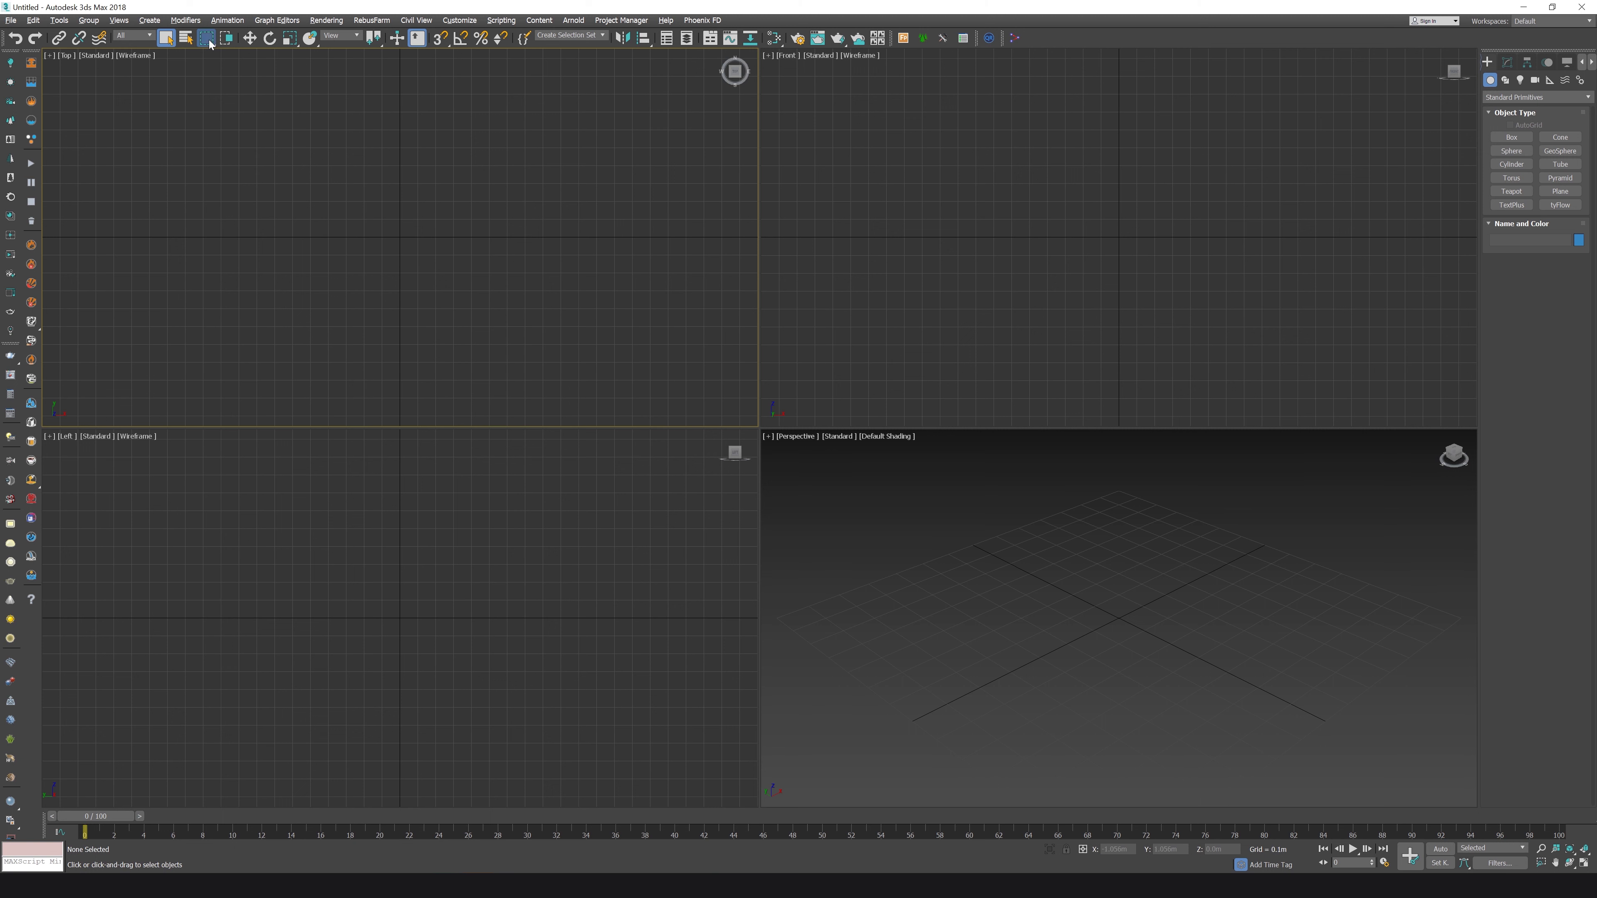
mouse_move(207, 38)
mouse_down()
mouse_move(206, 134)
mouse_move(206, 77)
mouse_move(206, 134)
mouse_move(288, 114)
mouse_up()
drag(423, 178, 423, 179)
click(227, 40)
click(228, 33)
click(228, 40)
drag(114, 391, 397, 220)
click(229, 39)
Examine the reference coordinate system options, such as Screen, World and Local, and try the keyboard shortcut override toggle.
click(360, 37)
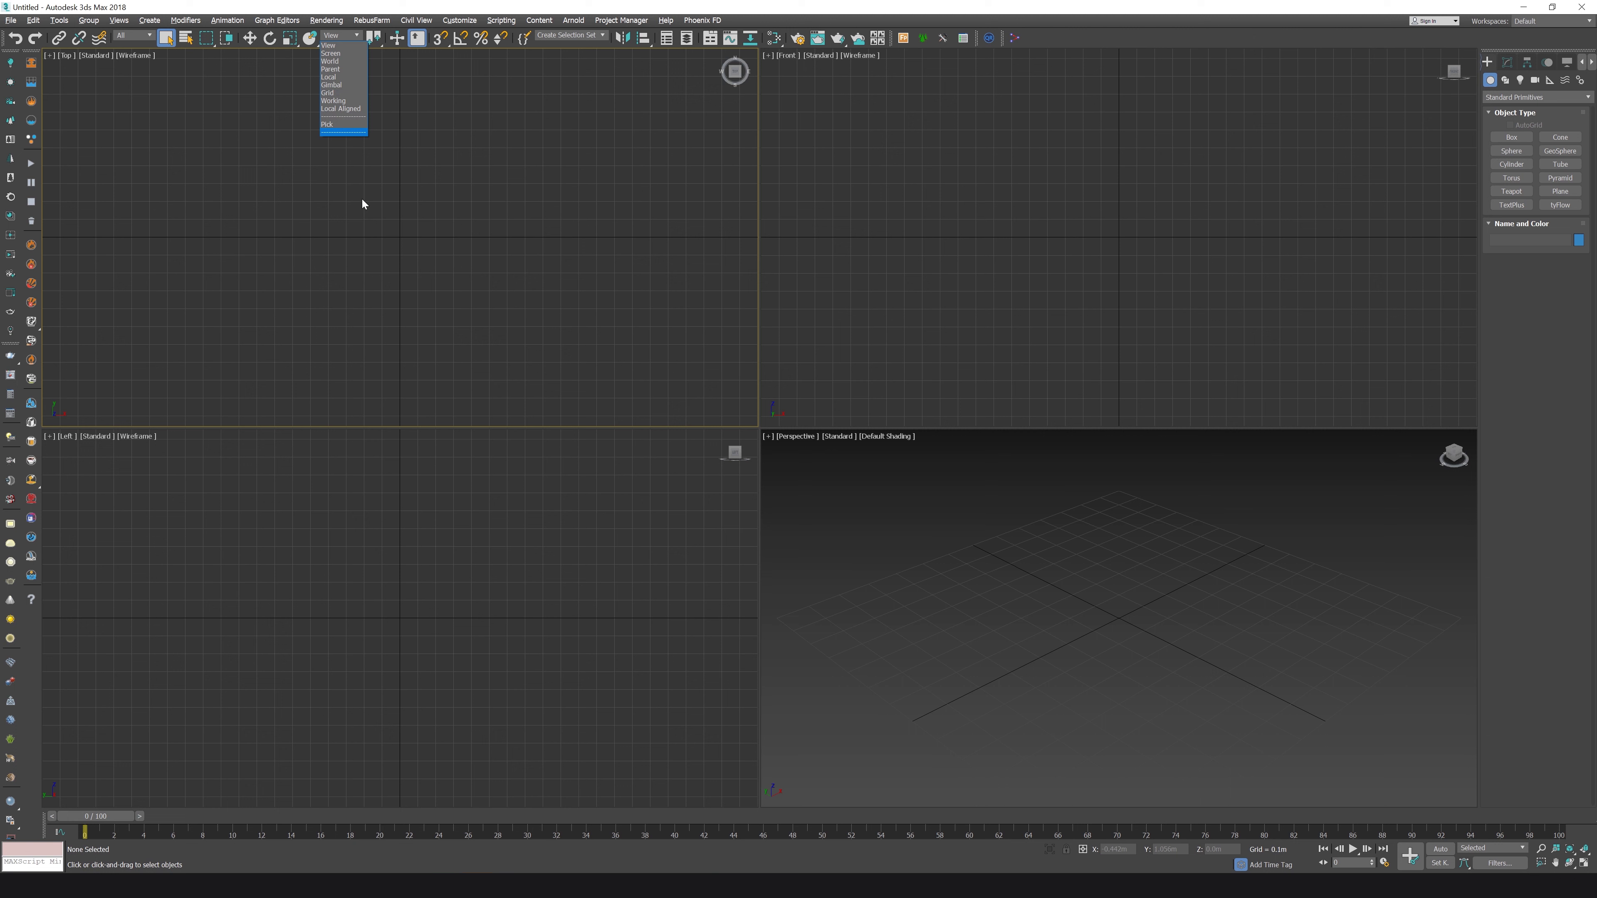
click(434, 199)
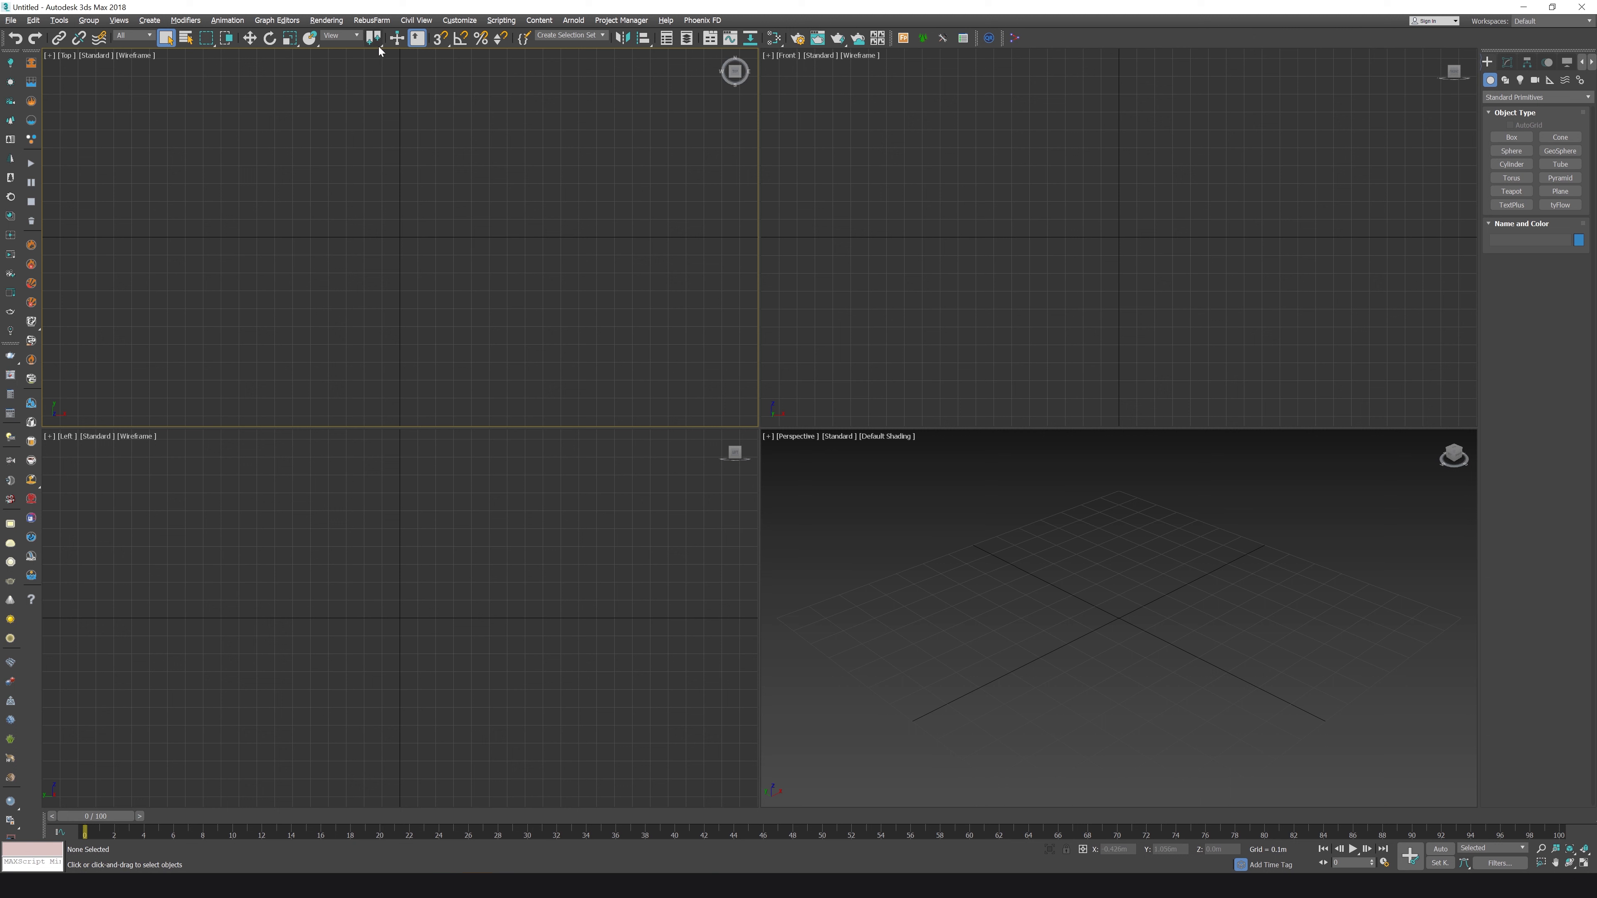
click(420, 38)
Inspect the list and editor for named selection sets, and briefly show the modeling ribbon before hiding it again.
click(604, 35)
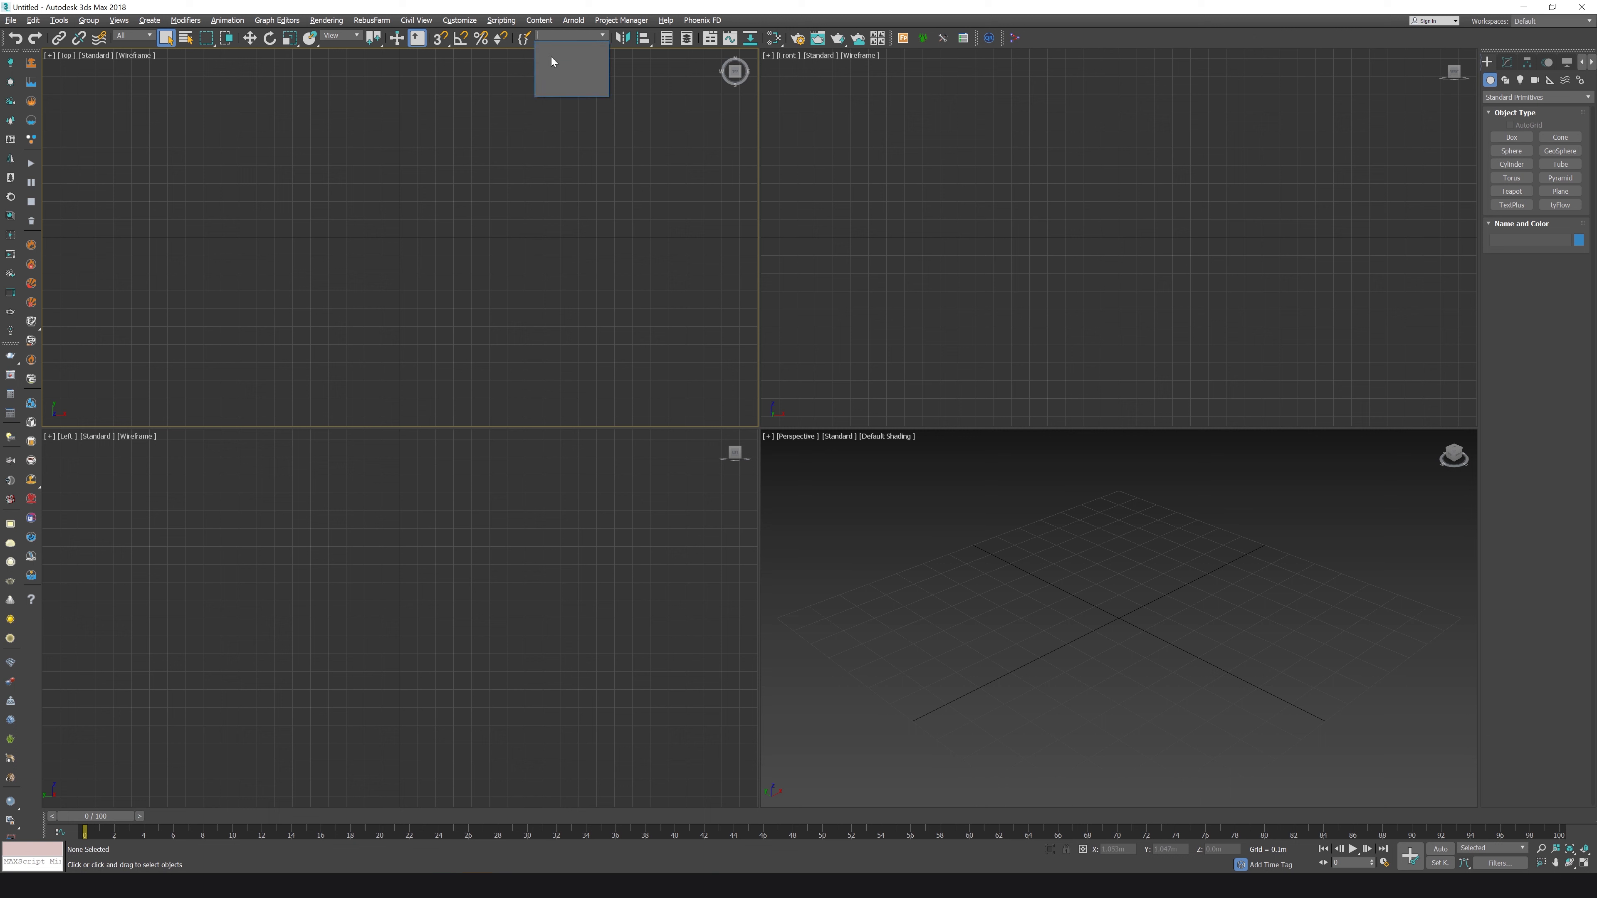
click(584, 175)
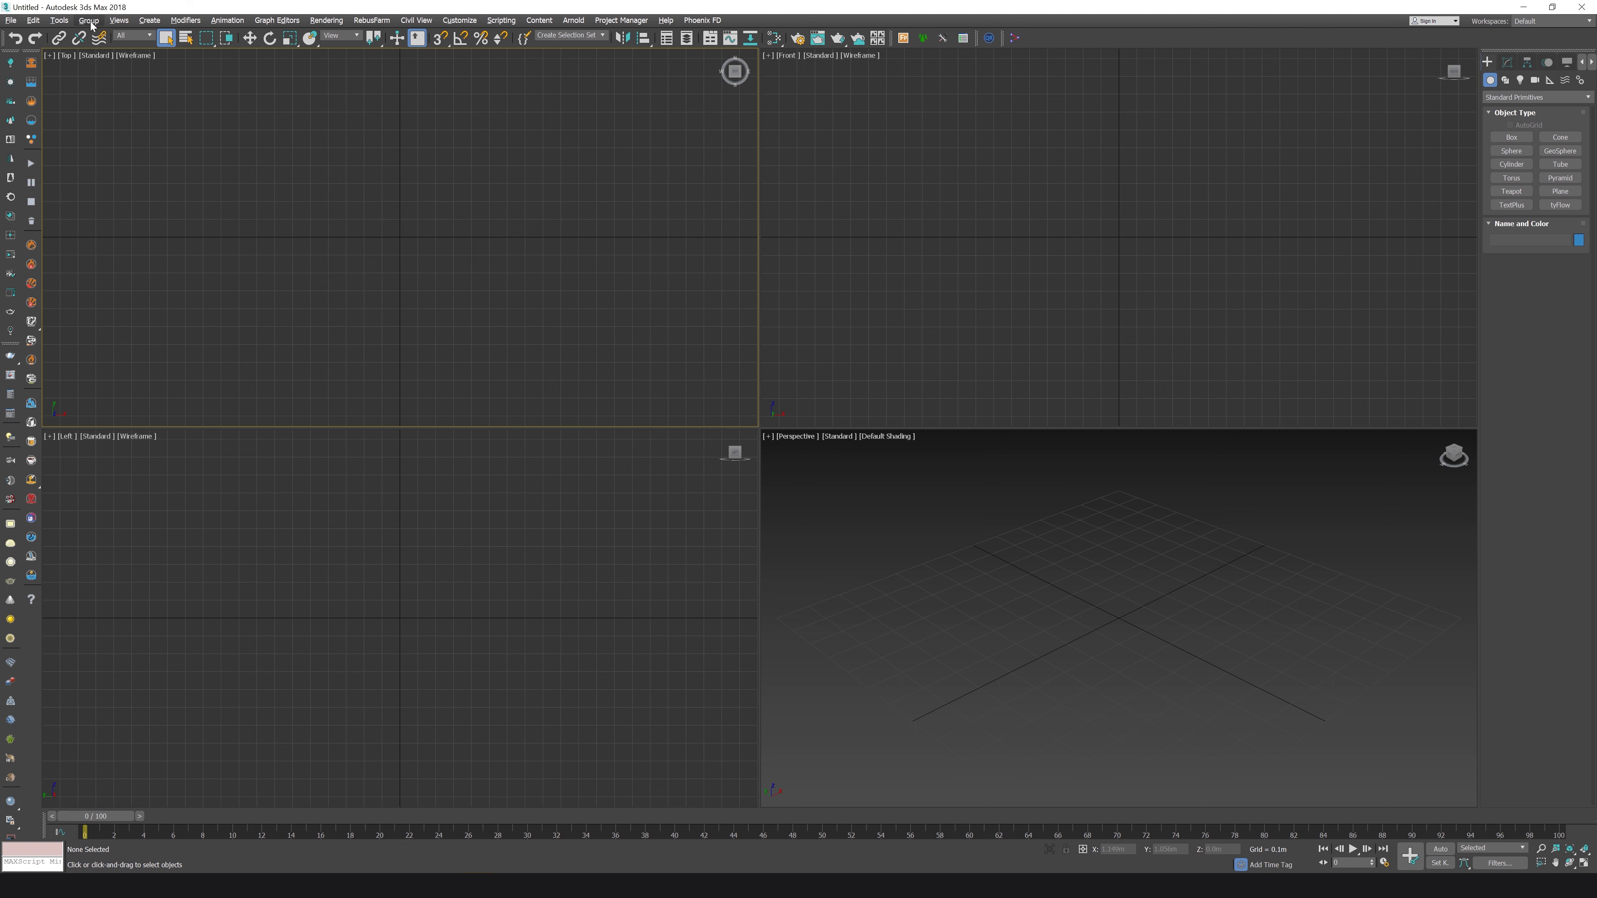
click(604, 37)
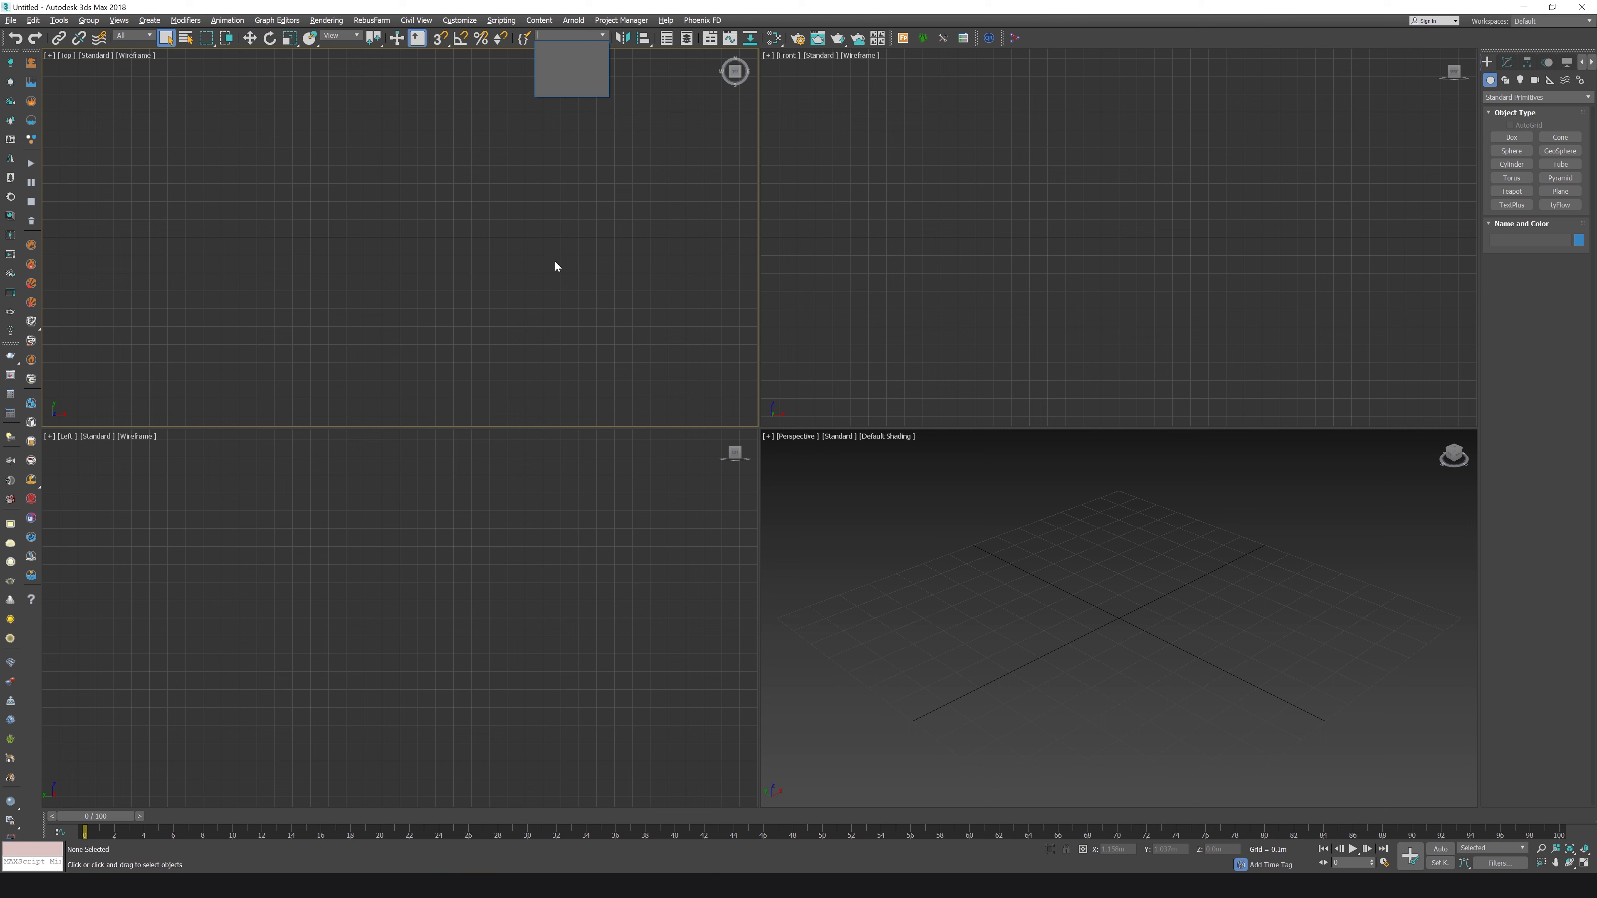
click(524, 41)
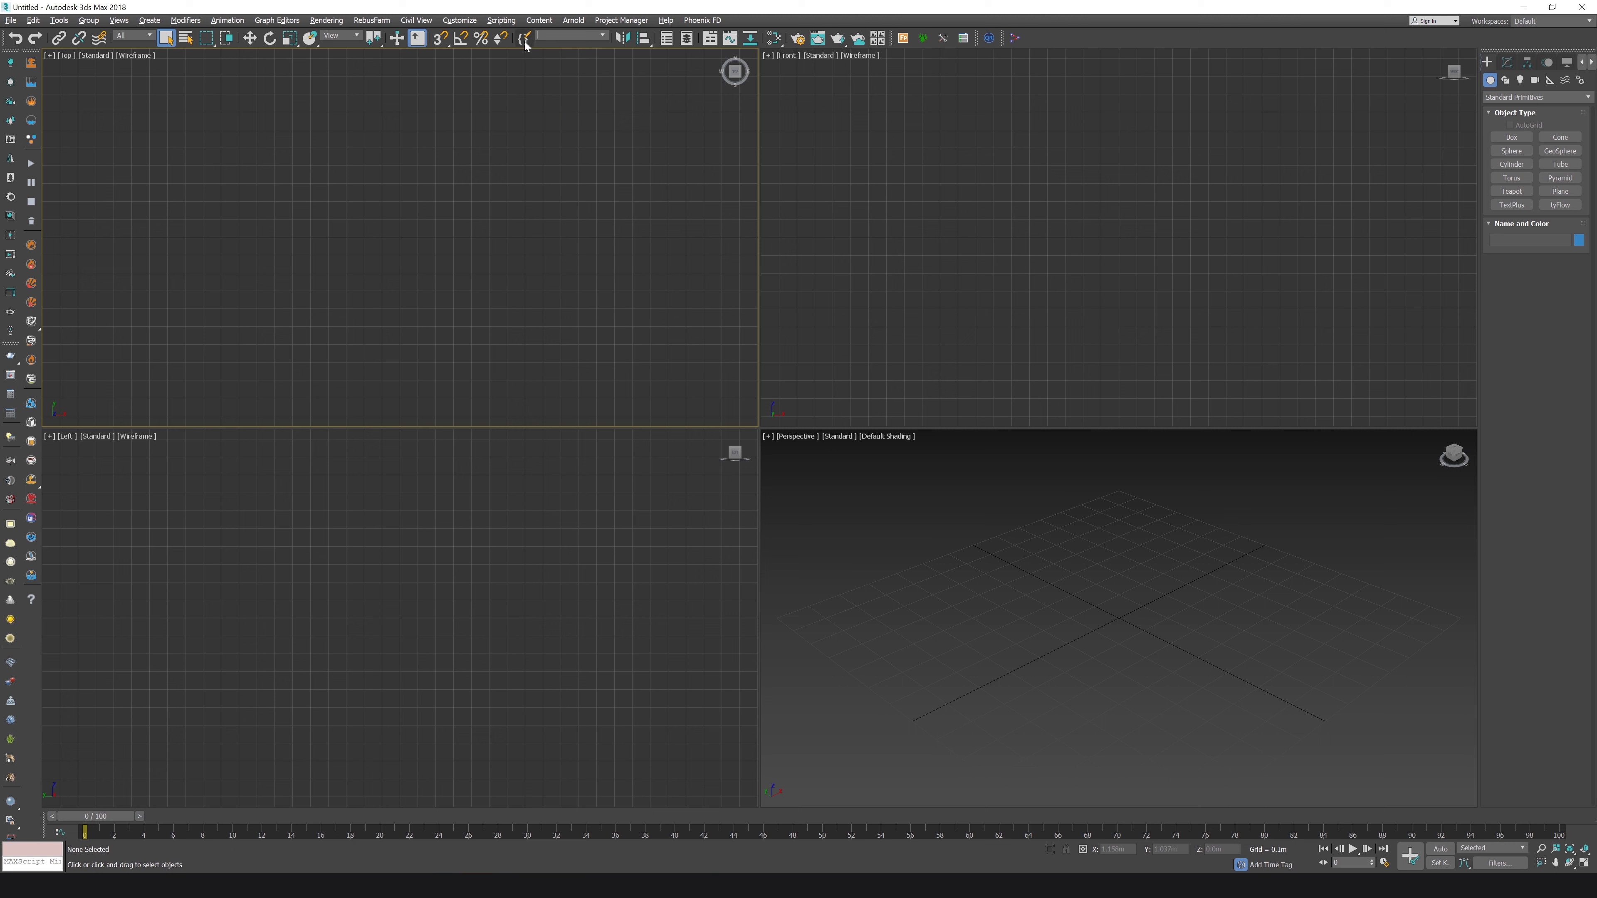
click(526, 39)
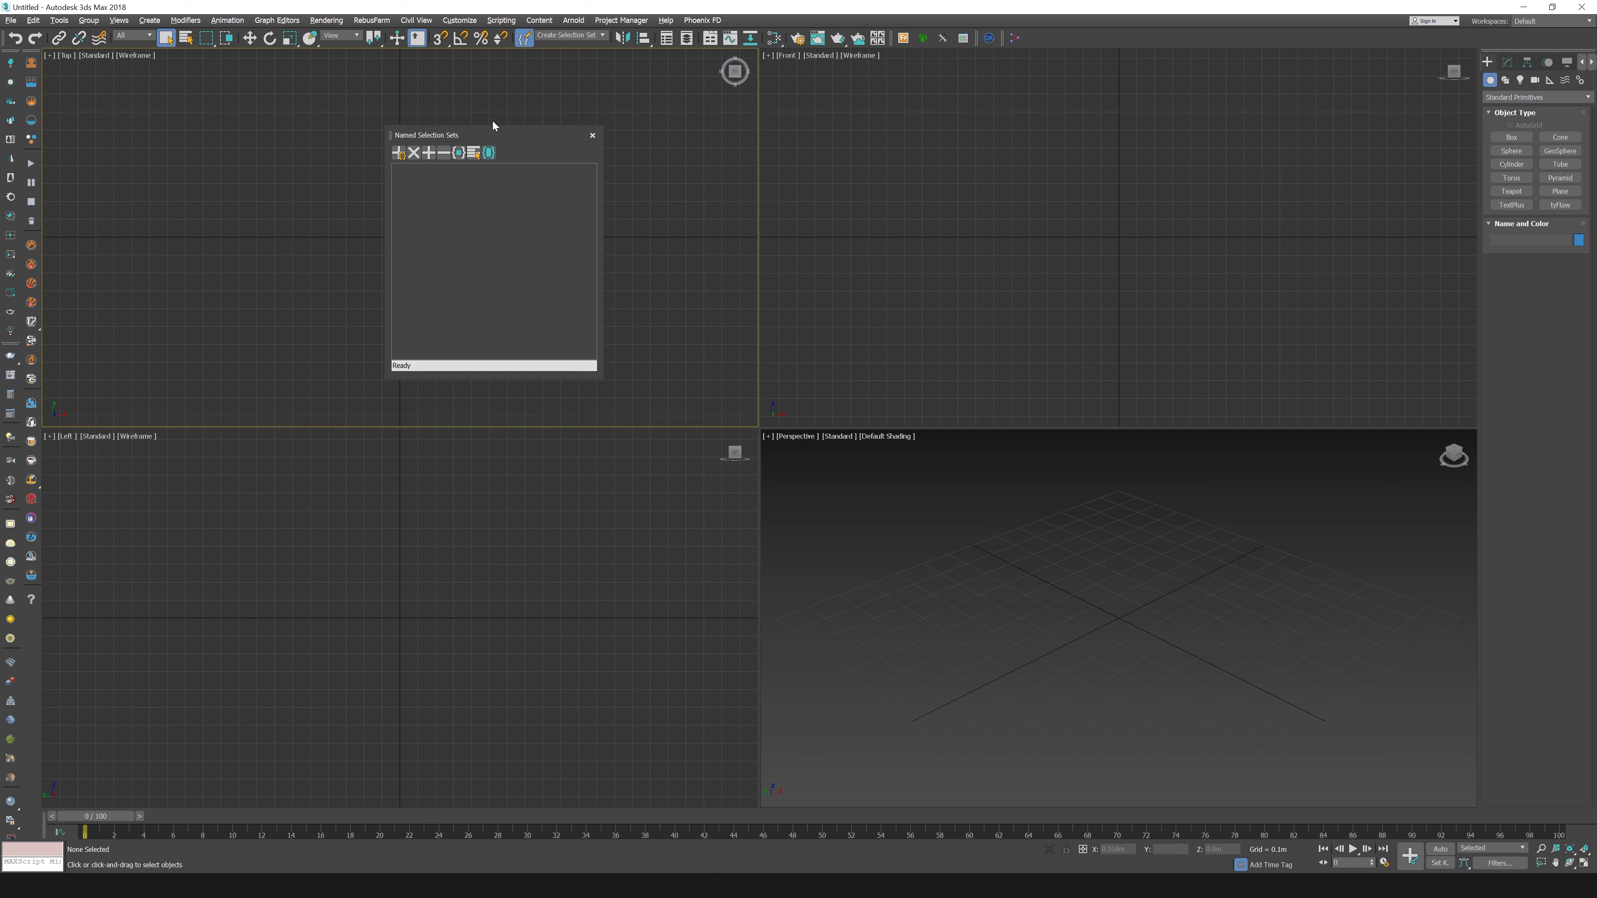
click(593, 136)
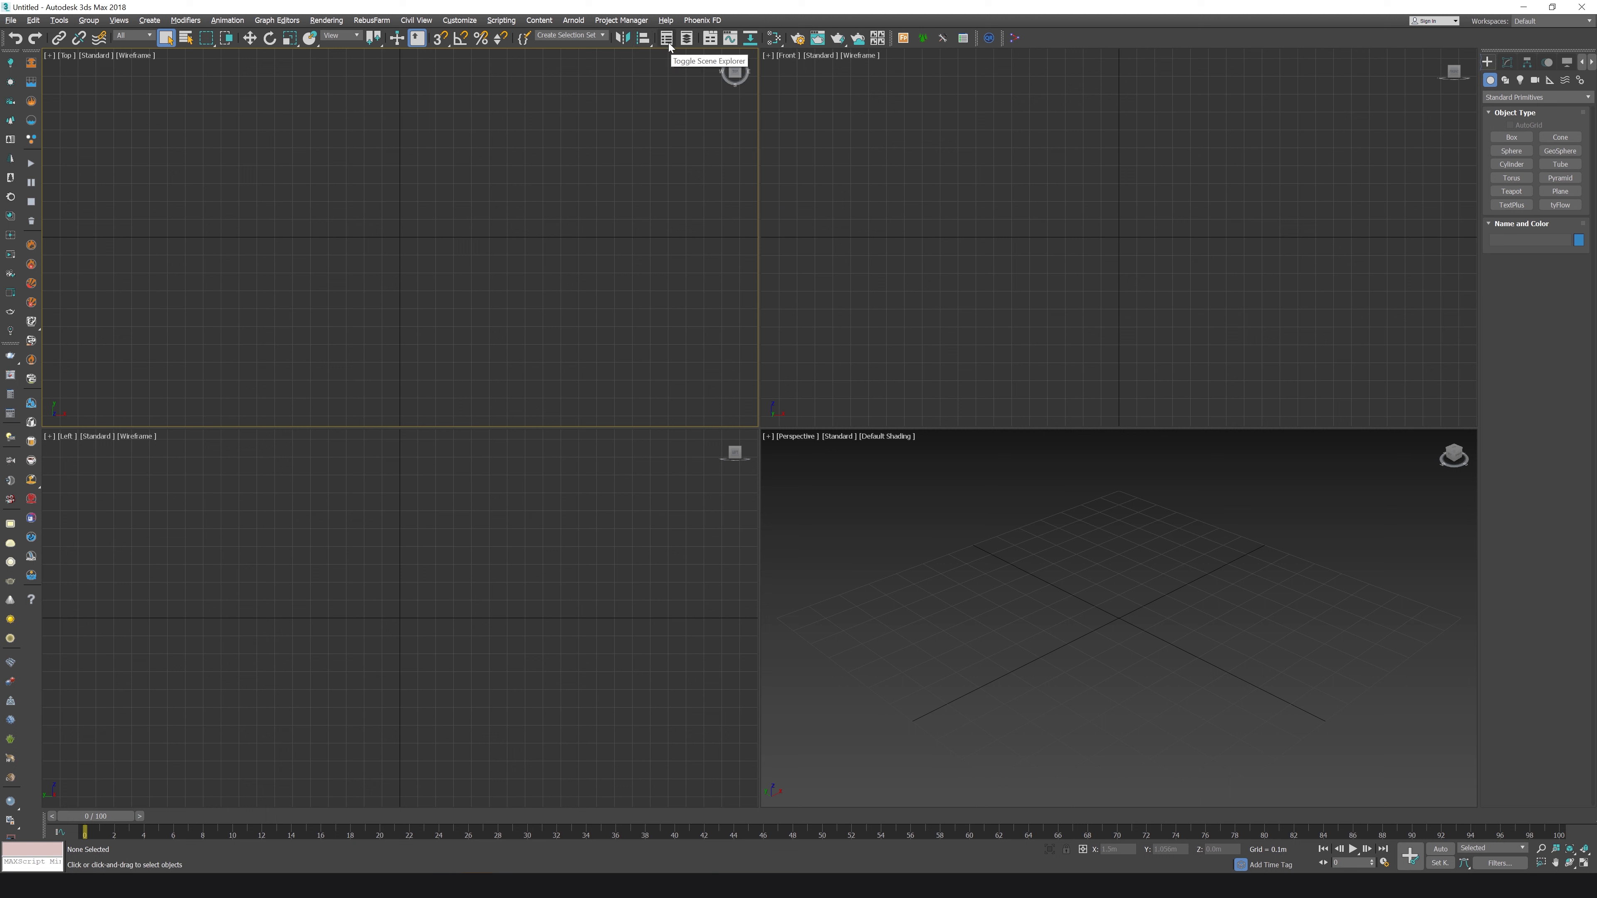
click(711, 39)
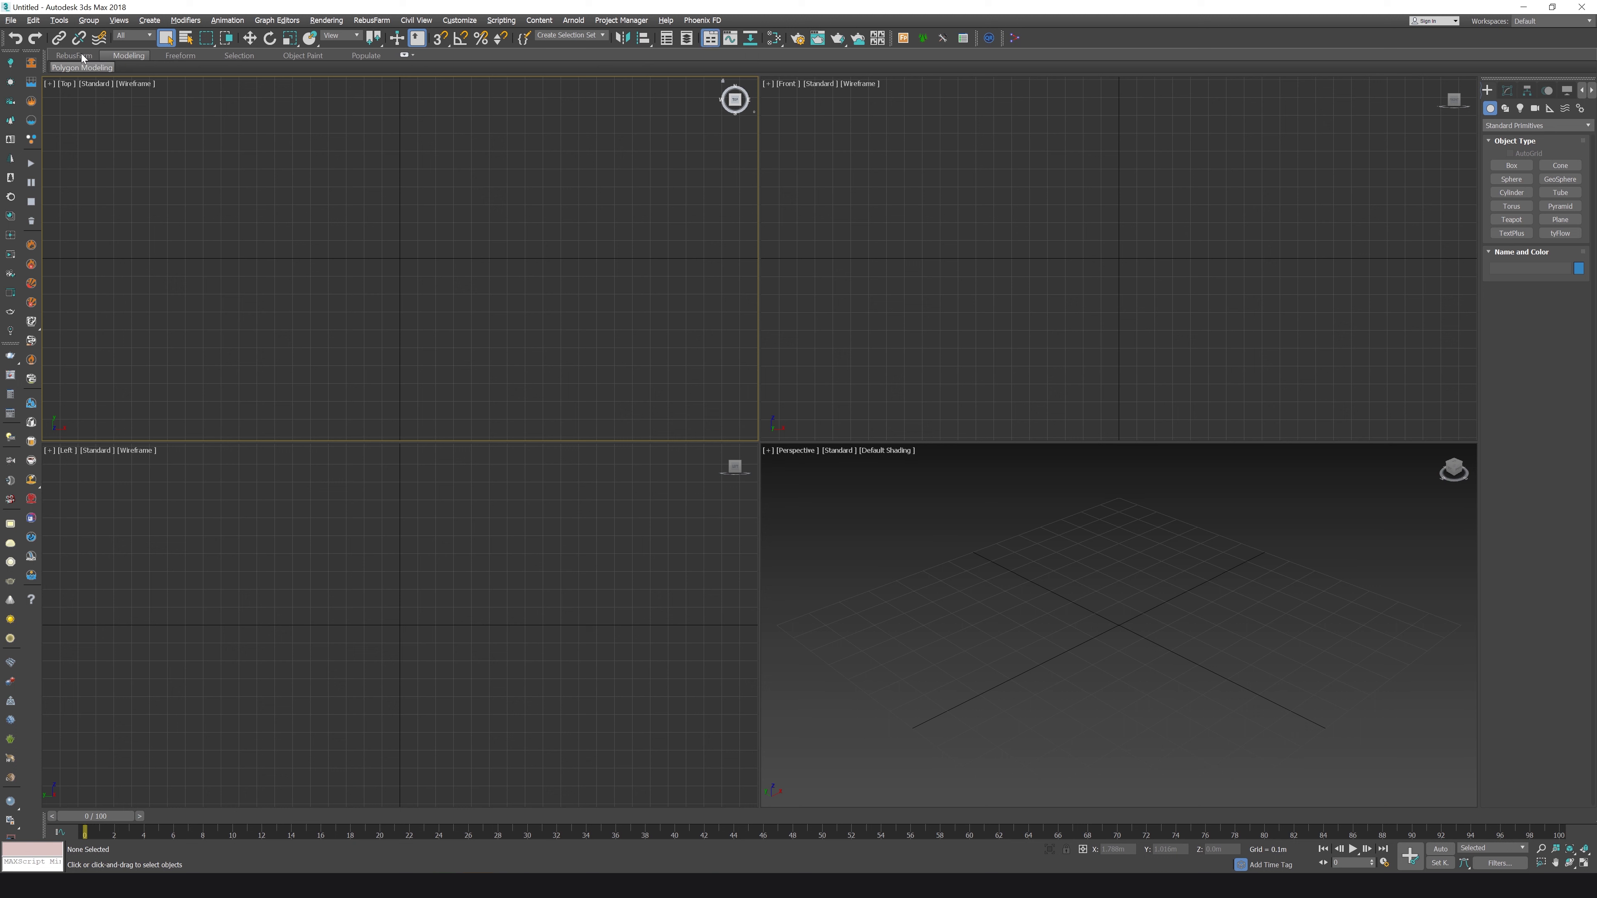
click(711, 39)
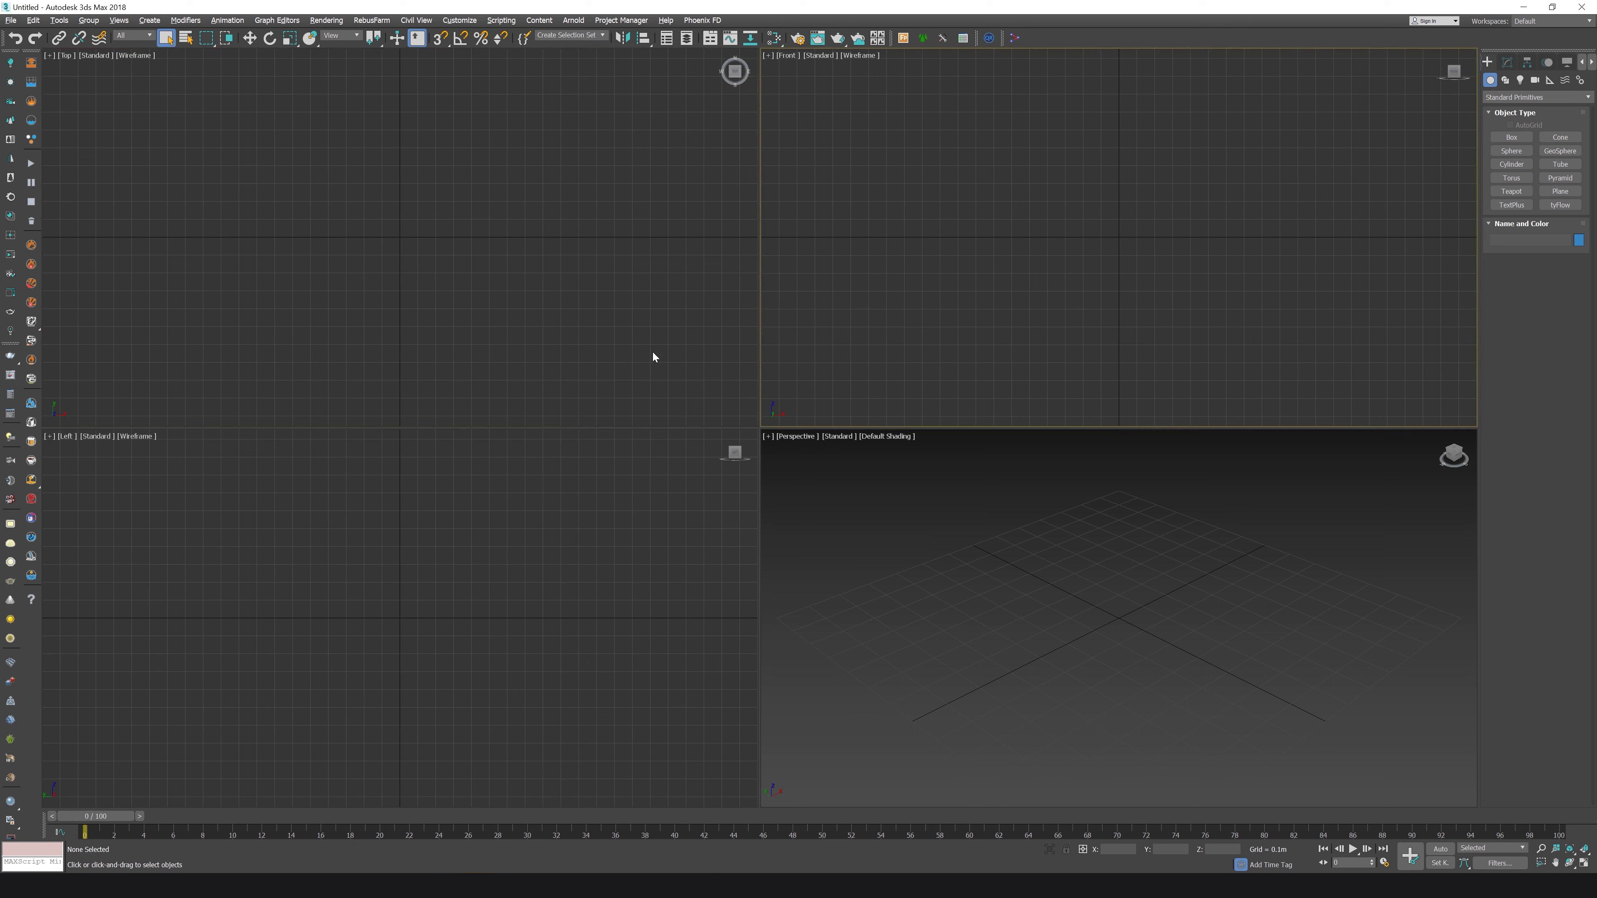
Activate the Left, Perspective, Front and Top viewports in turn, finishing on Perspective.
click(663, 498)
click(830, 560)
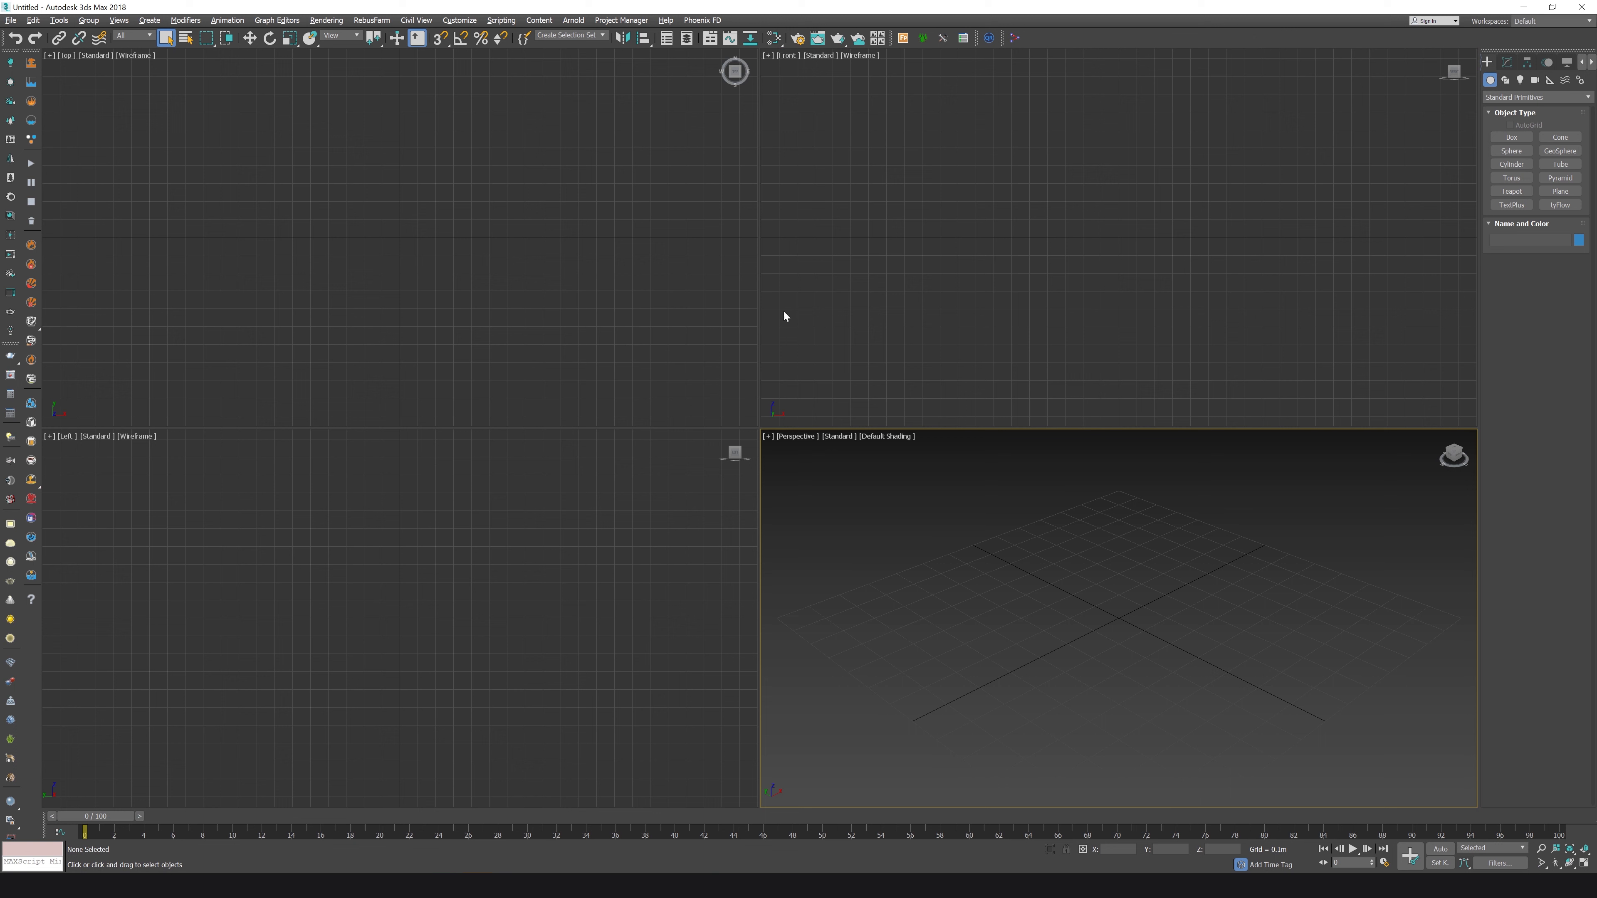
click(878, 323)
click(627, 354)
click(626, 507)
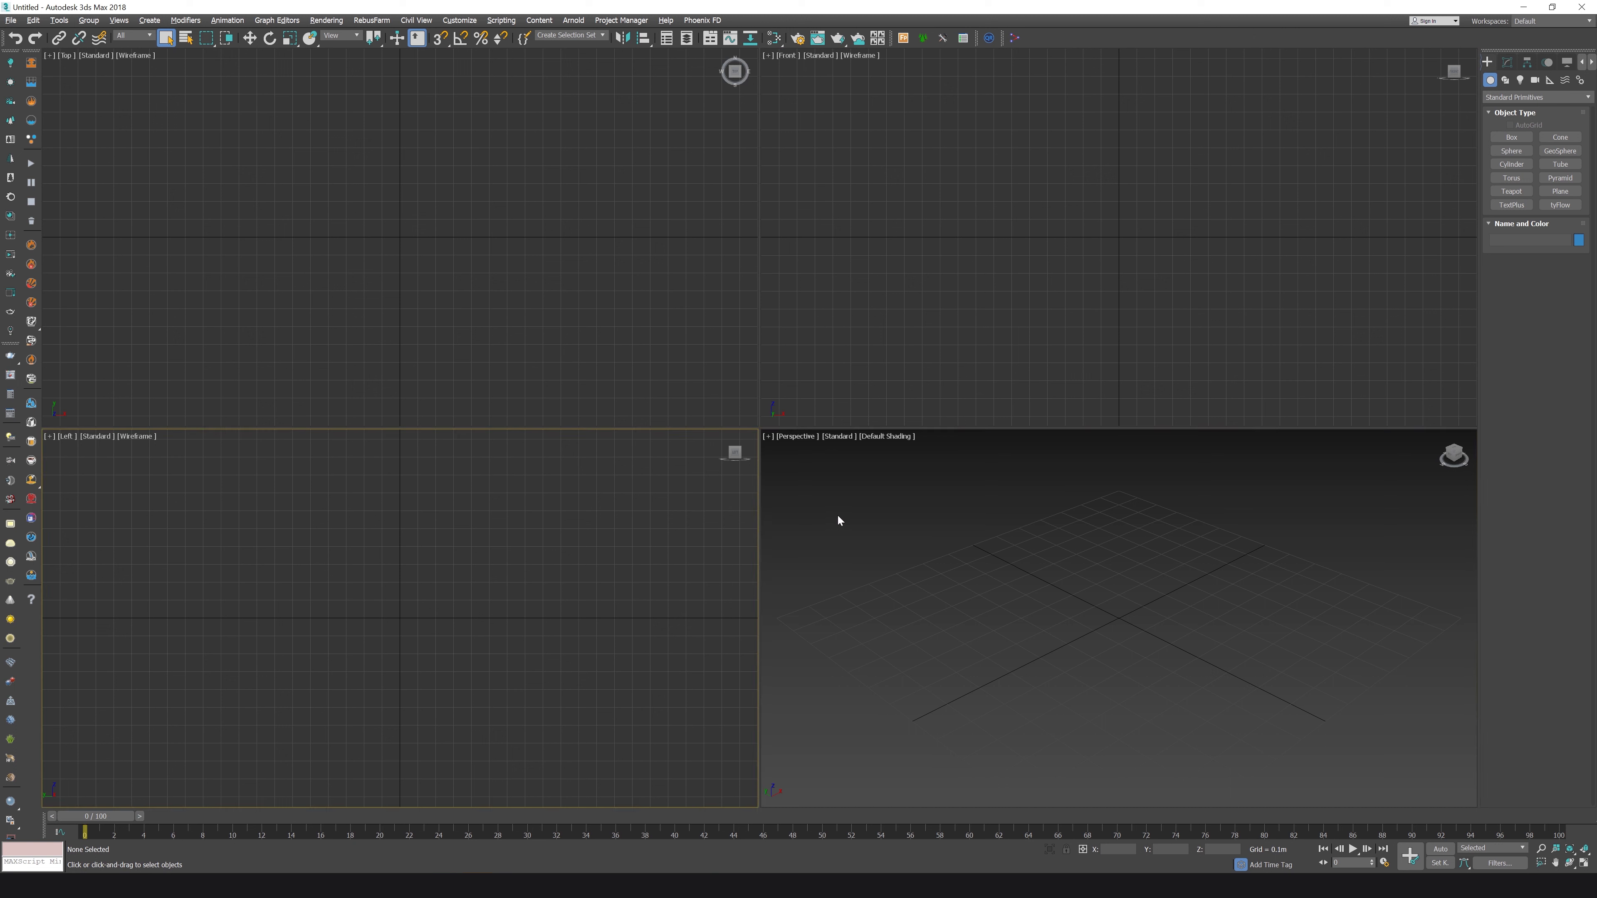
click(838, 514)
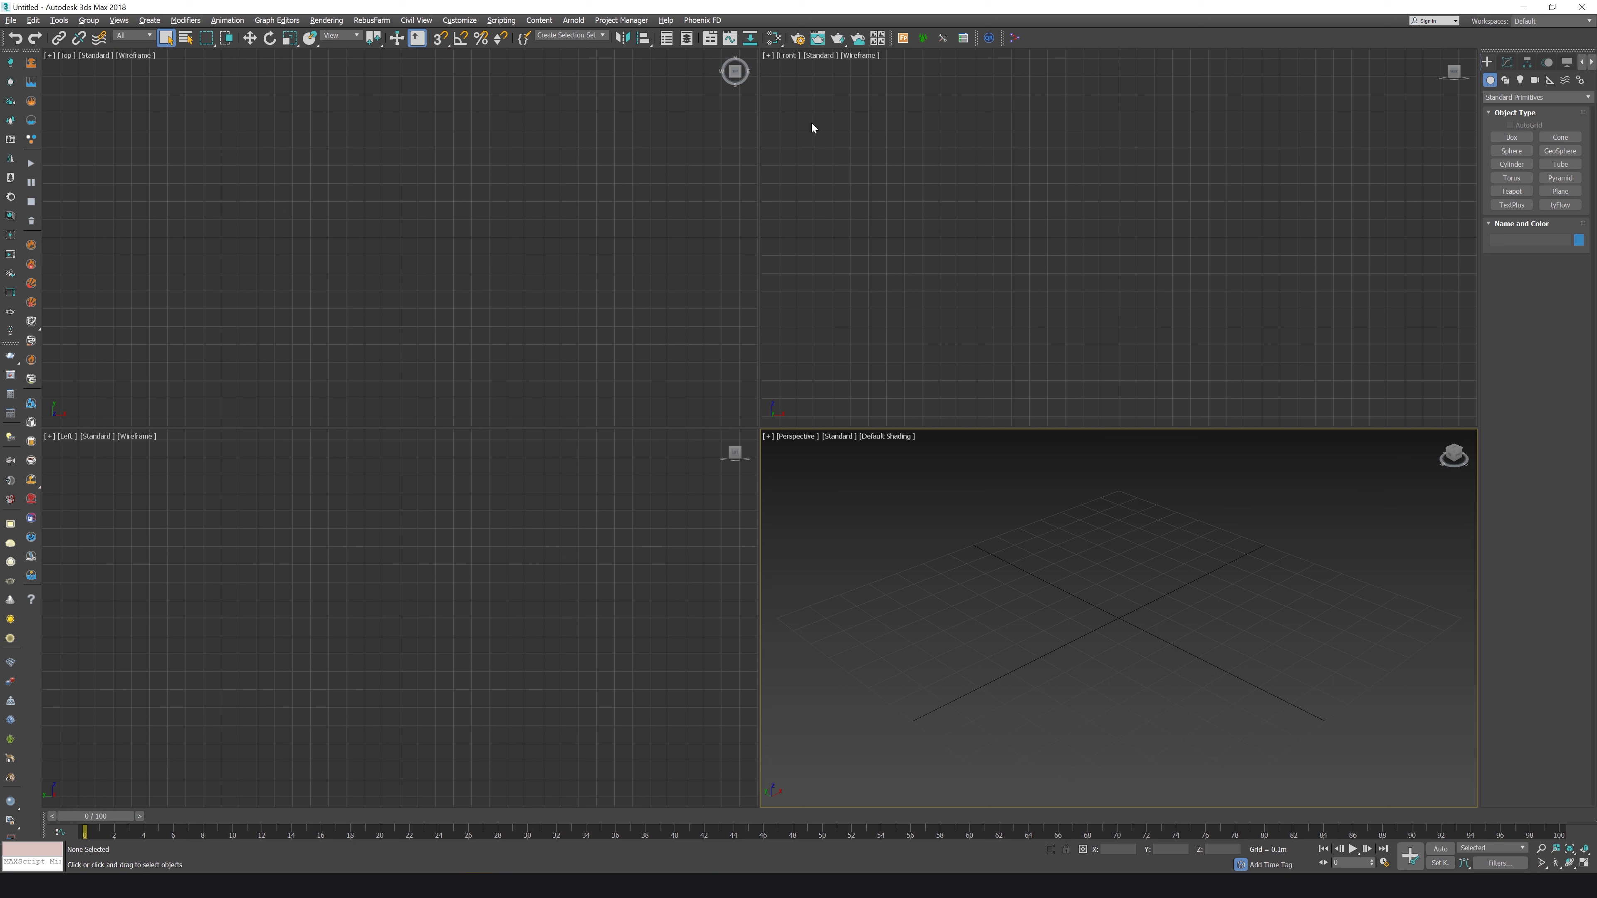
Compare the Front, Top and Left orthographic viewports by making each one active, finishing on Left.
click(791, 75)
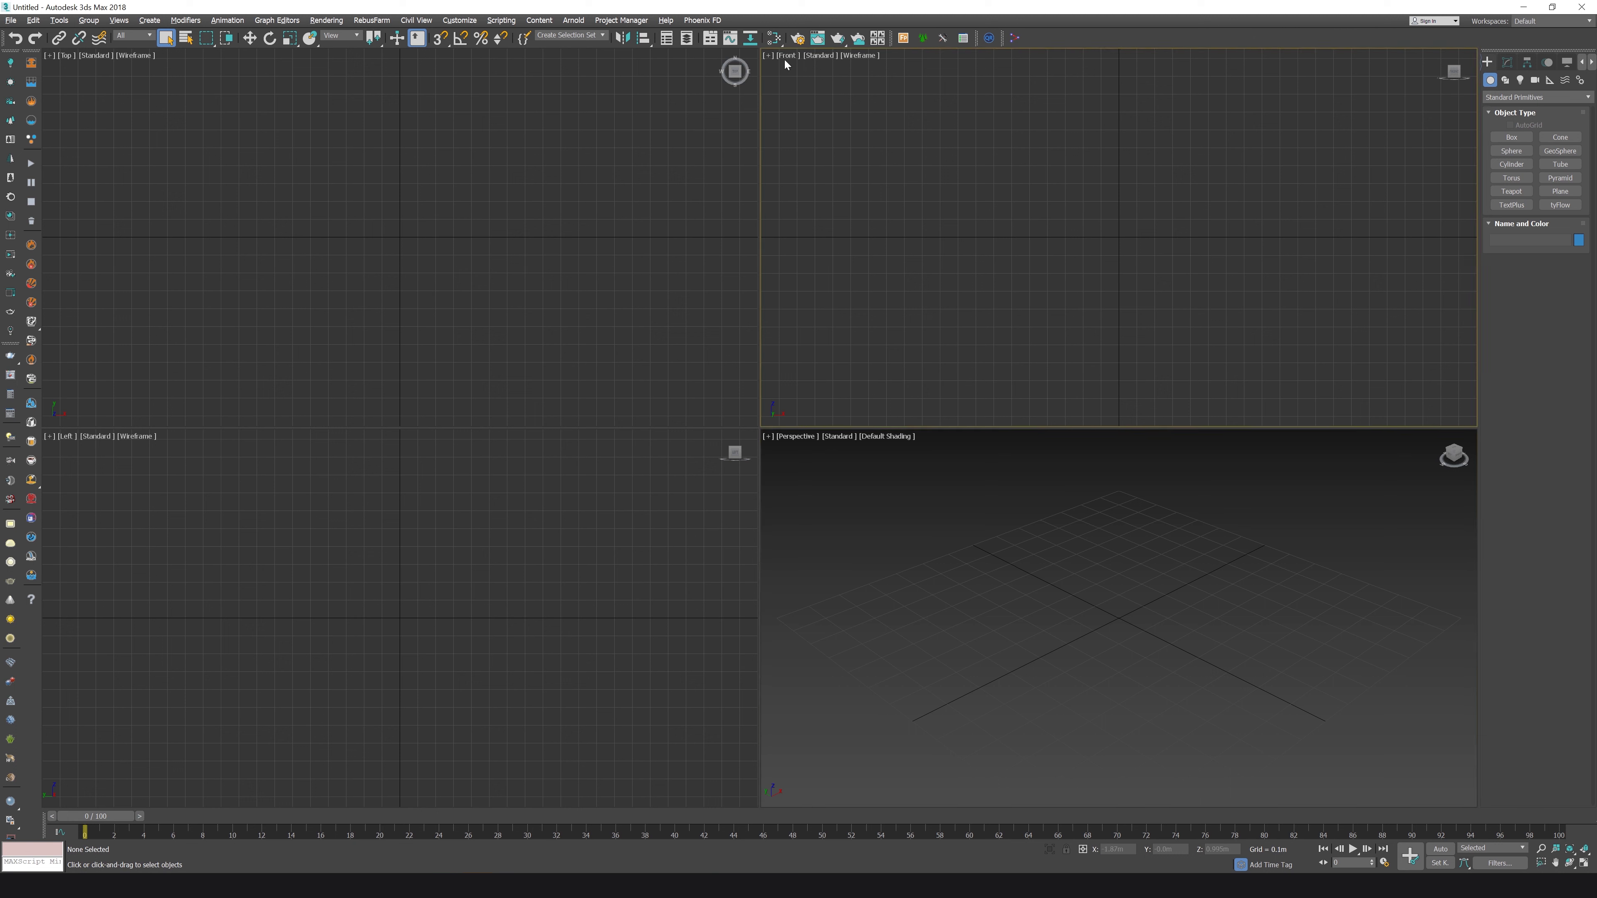
click(65, 61)
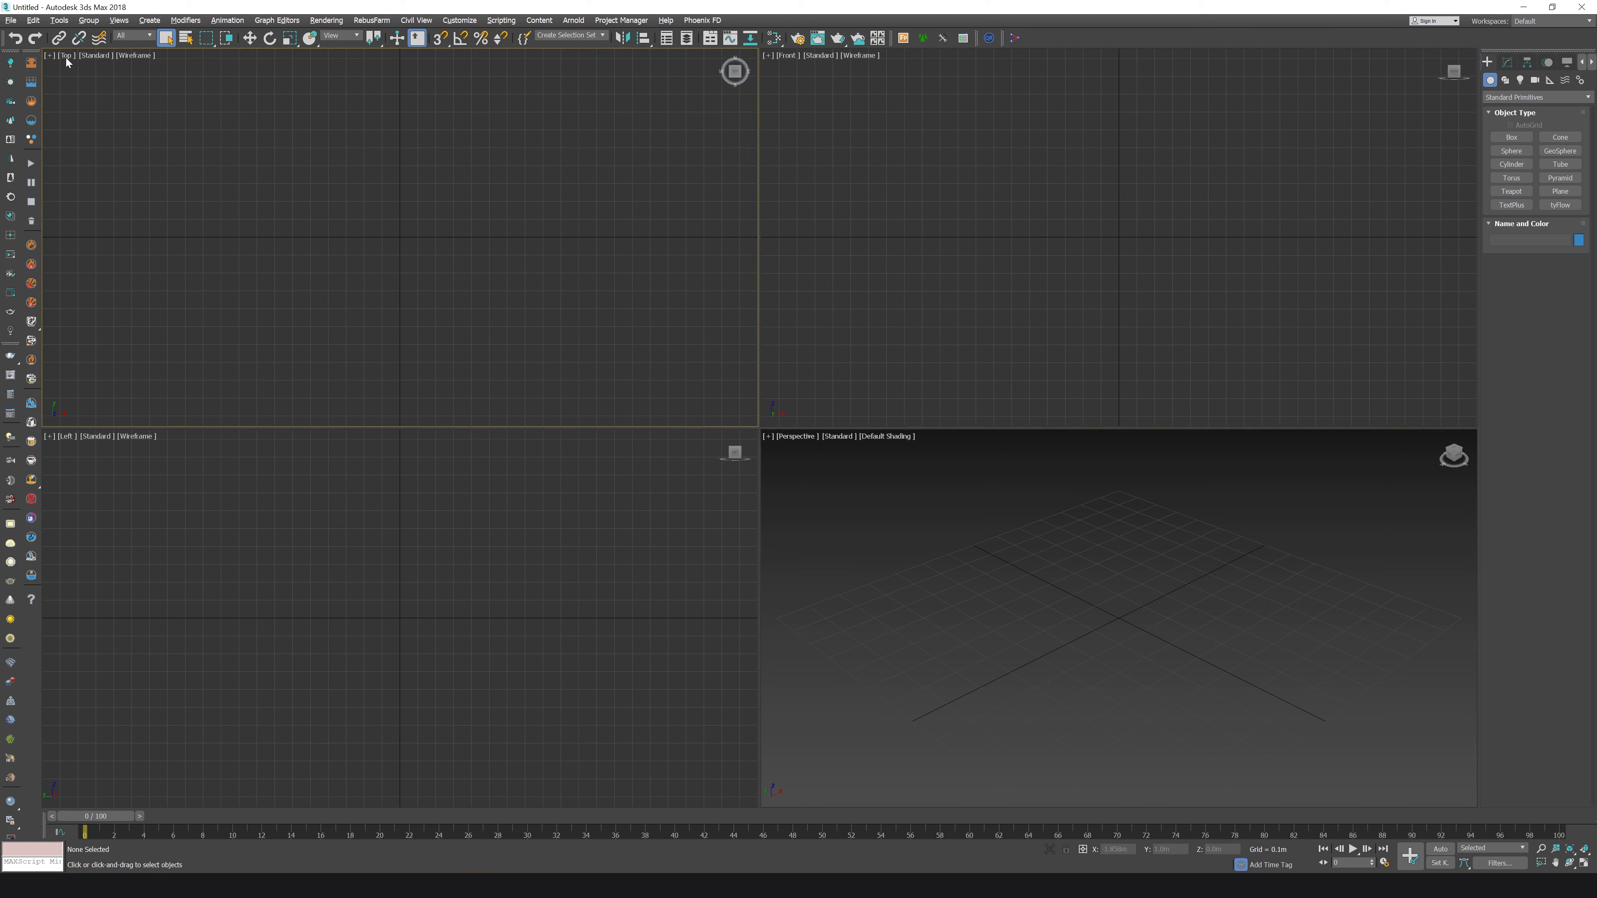
click(80, 443)
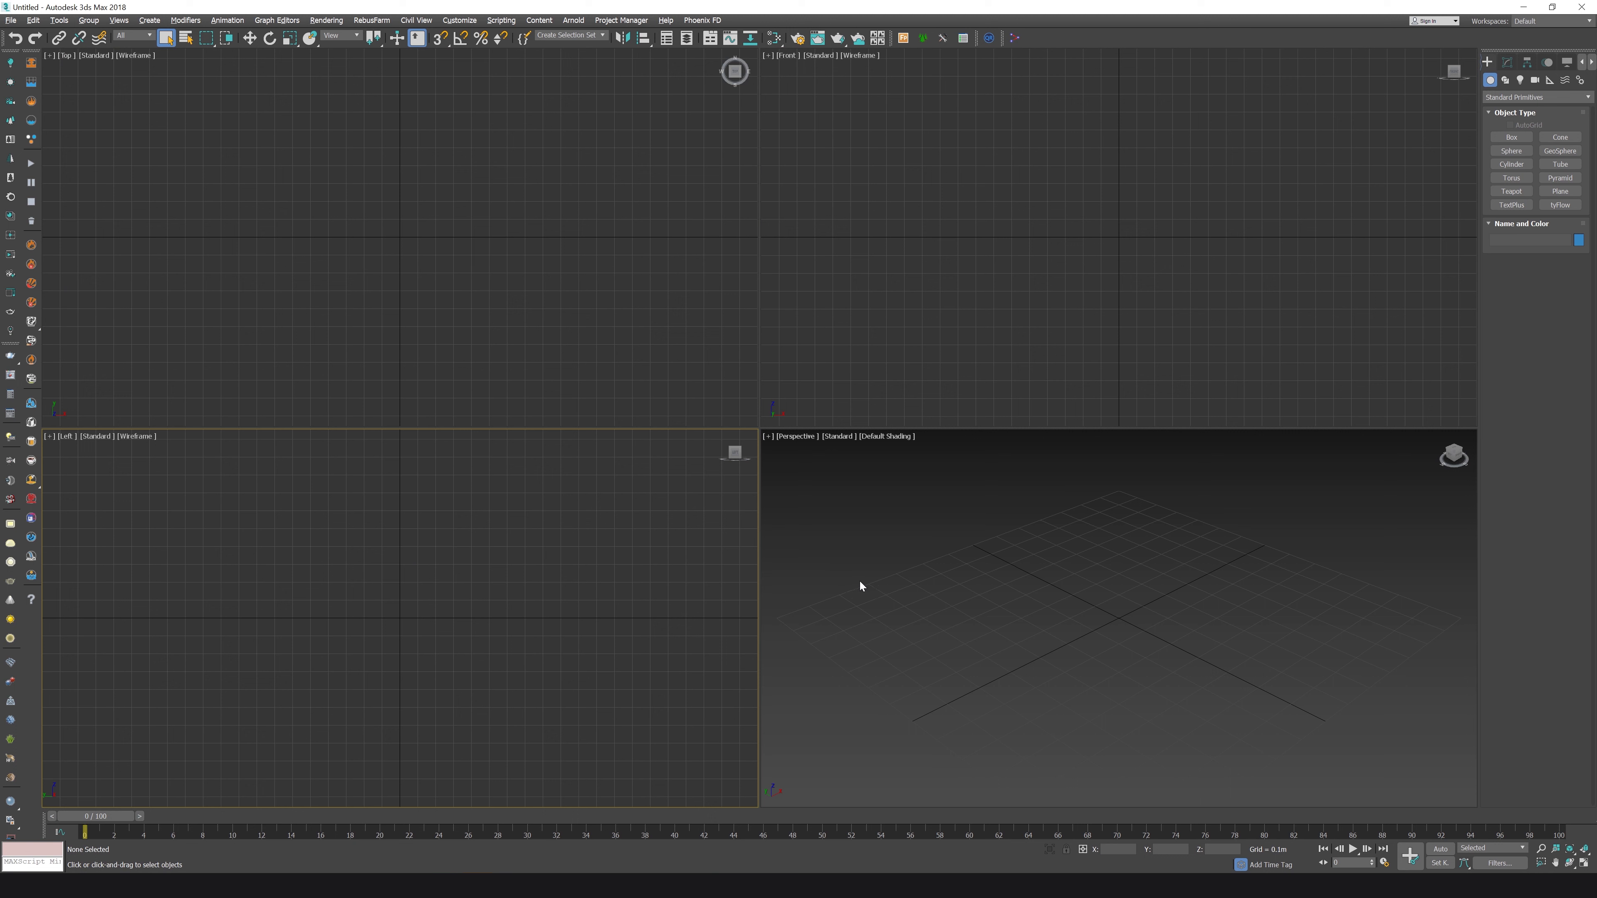
click(903, 367)
click(659, 393)
click(341, 480)
click(605, 295)
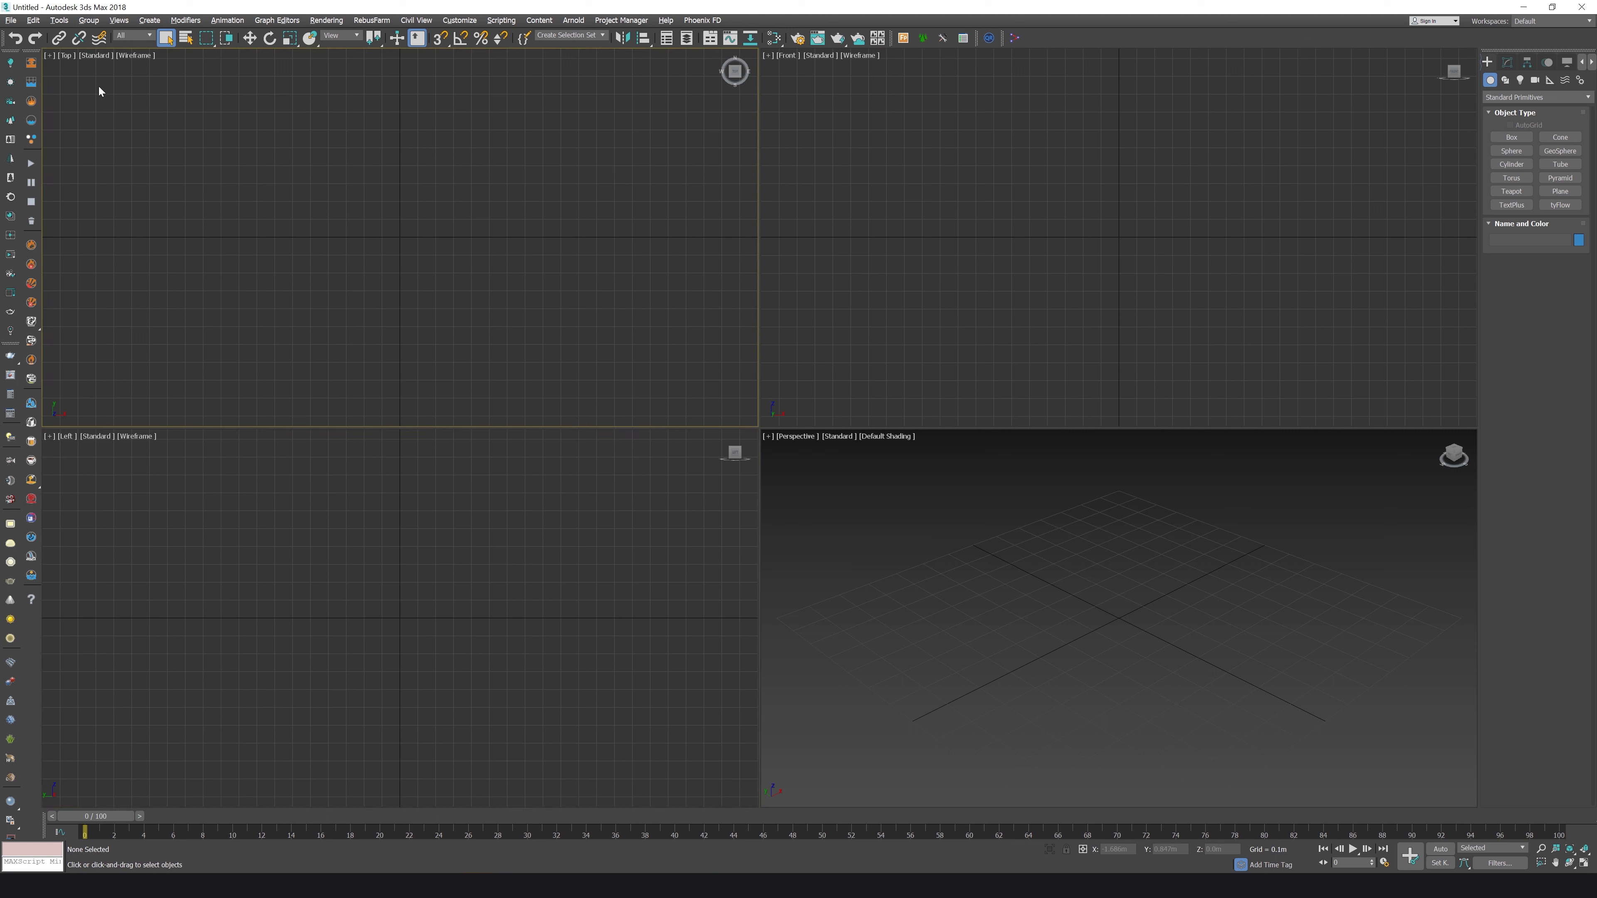
click(899, 189)
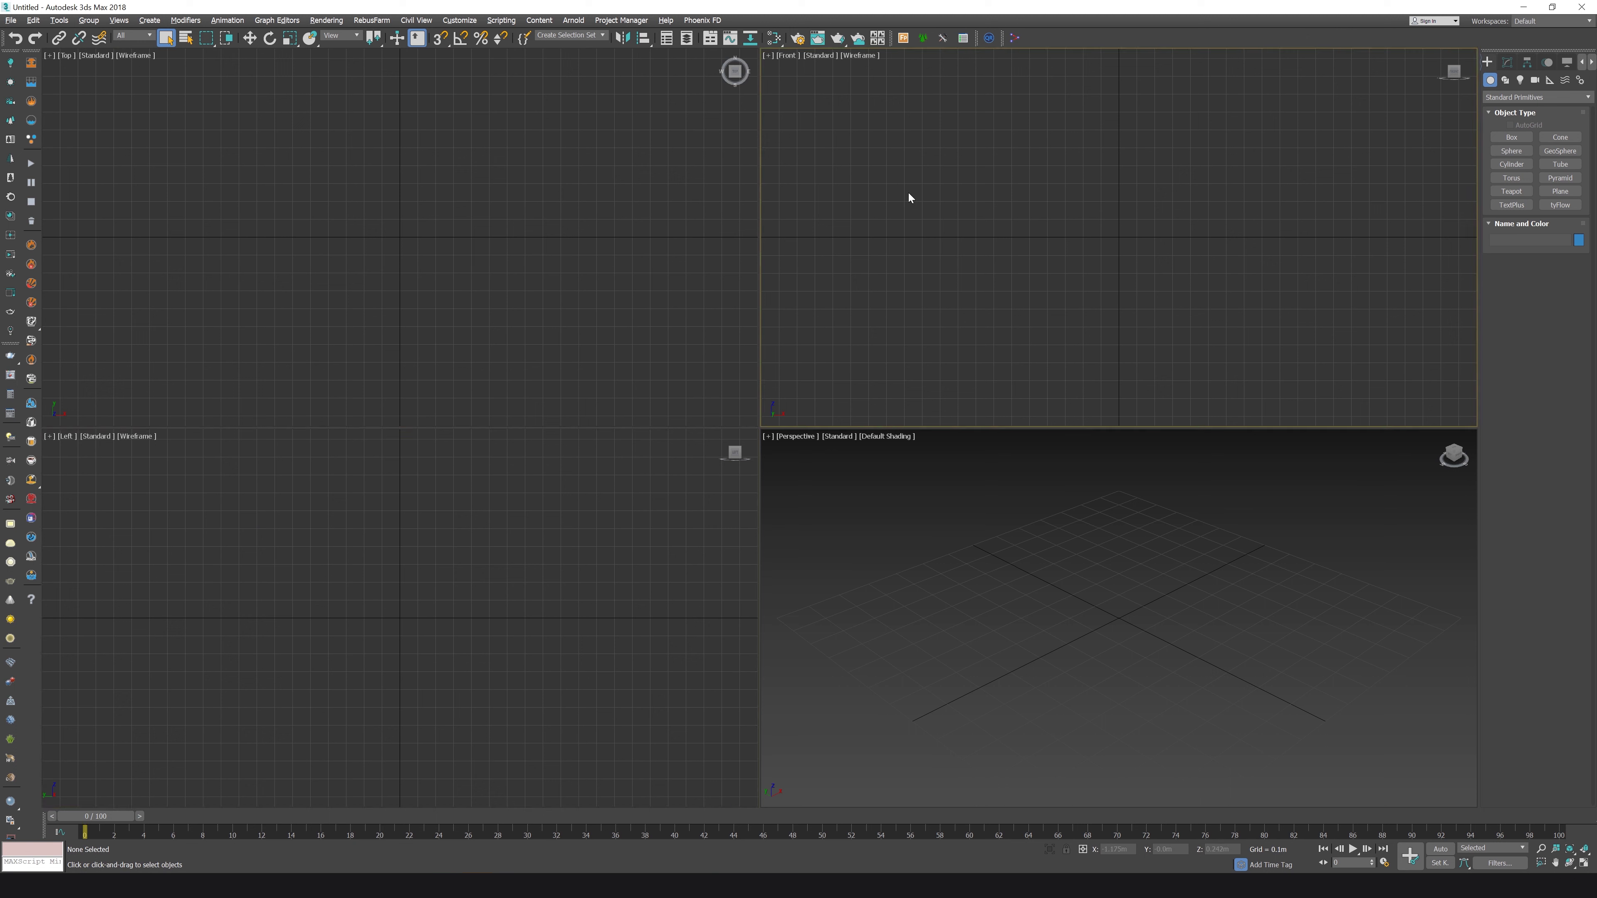
click(373, 535)
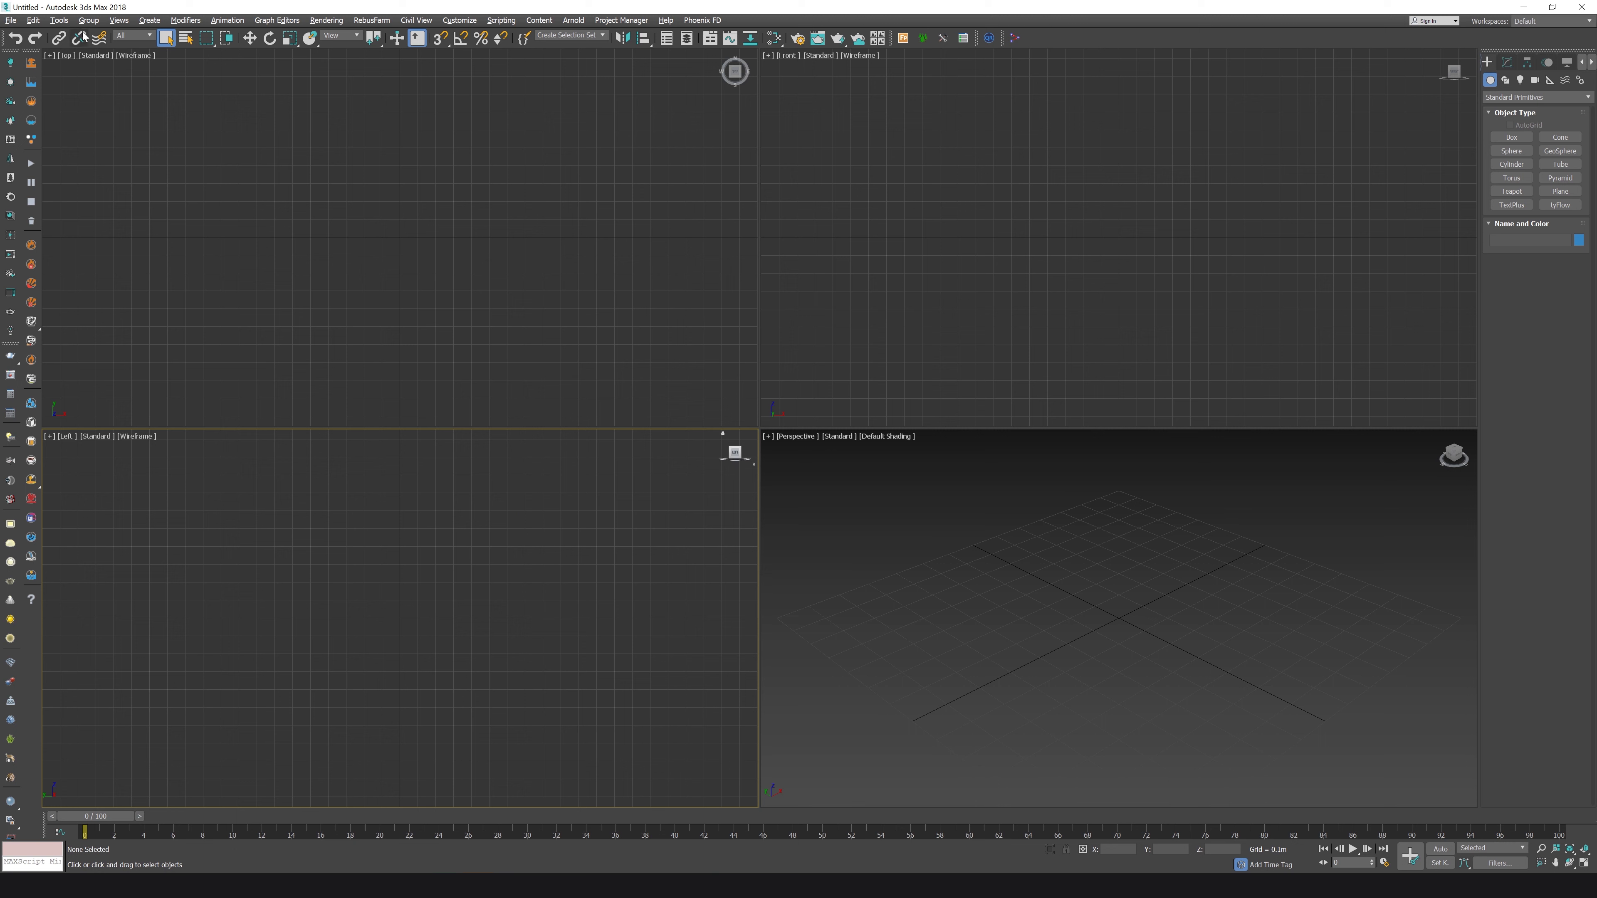
Review the Views, File and Graph Editors commands again, and make the Perspective viewport active.
click(123, 21)
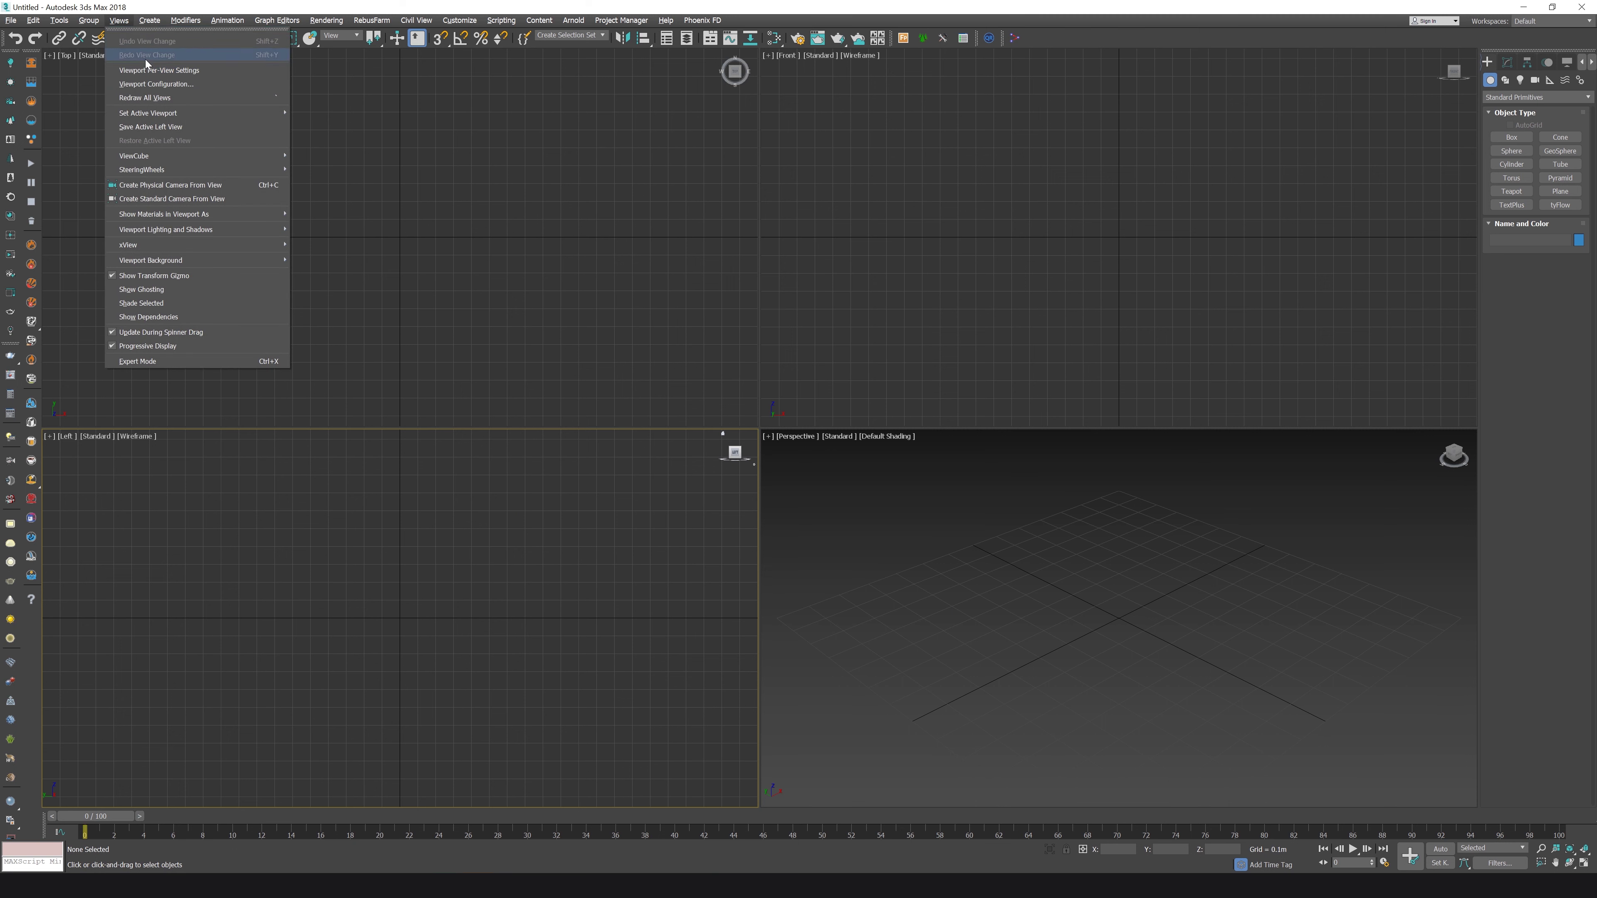
click(182, 131)
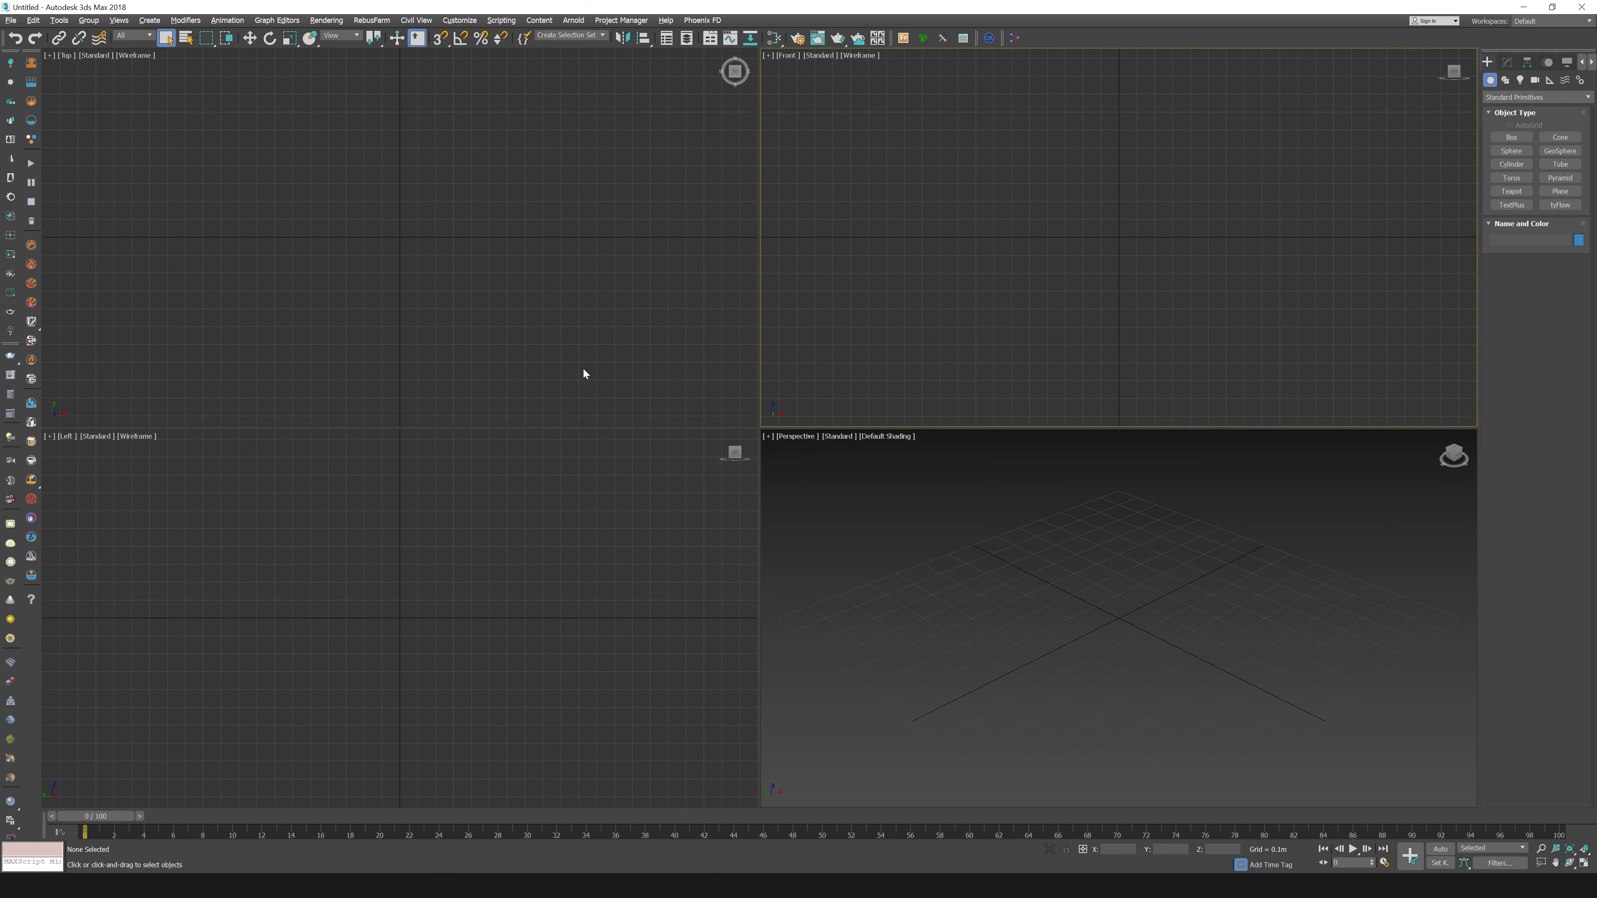
click(929, 533)
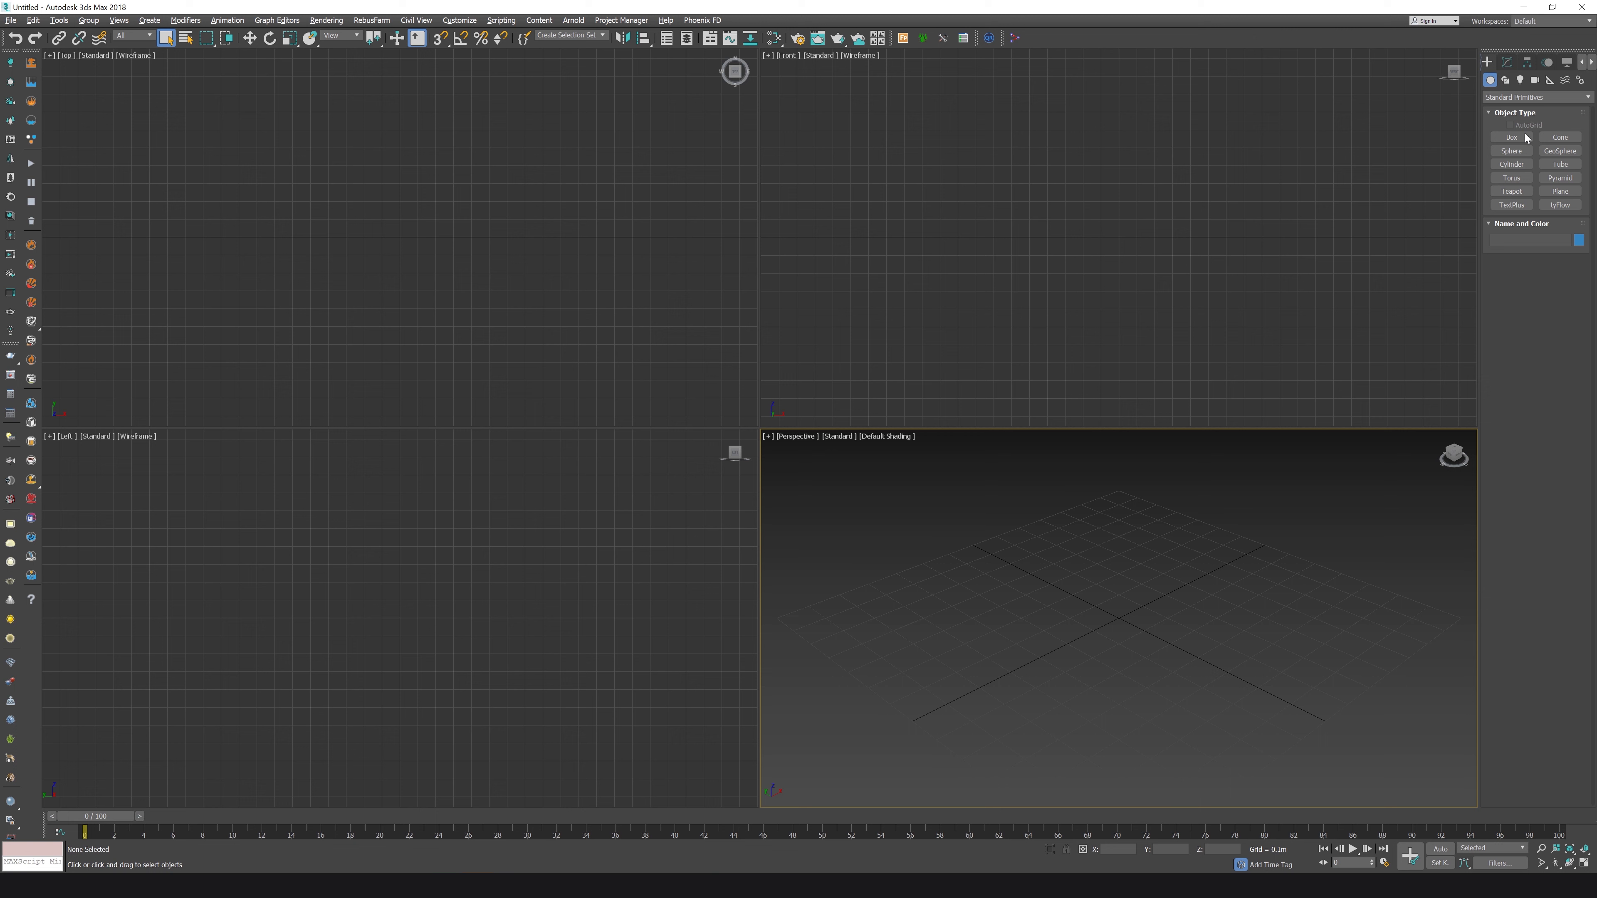
click(10, 21)
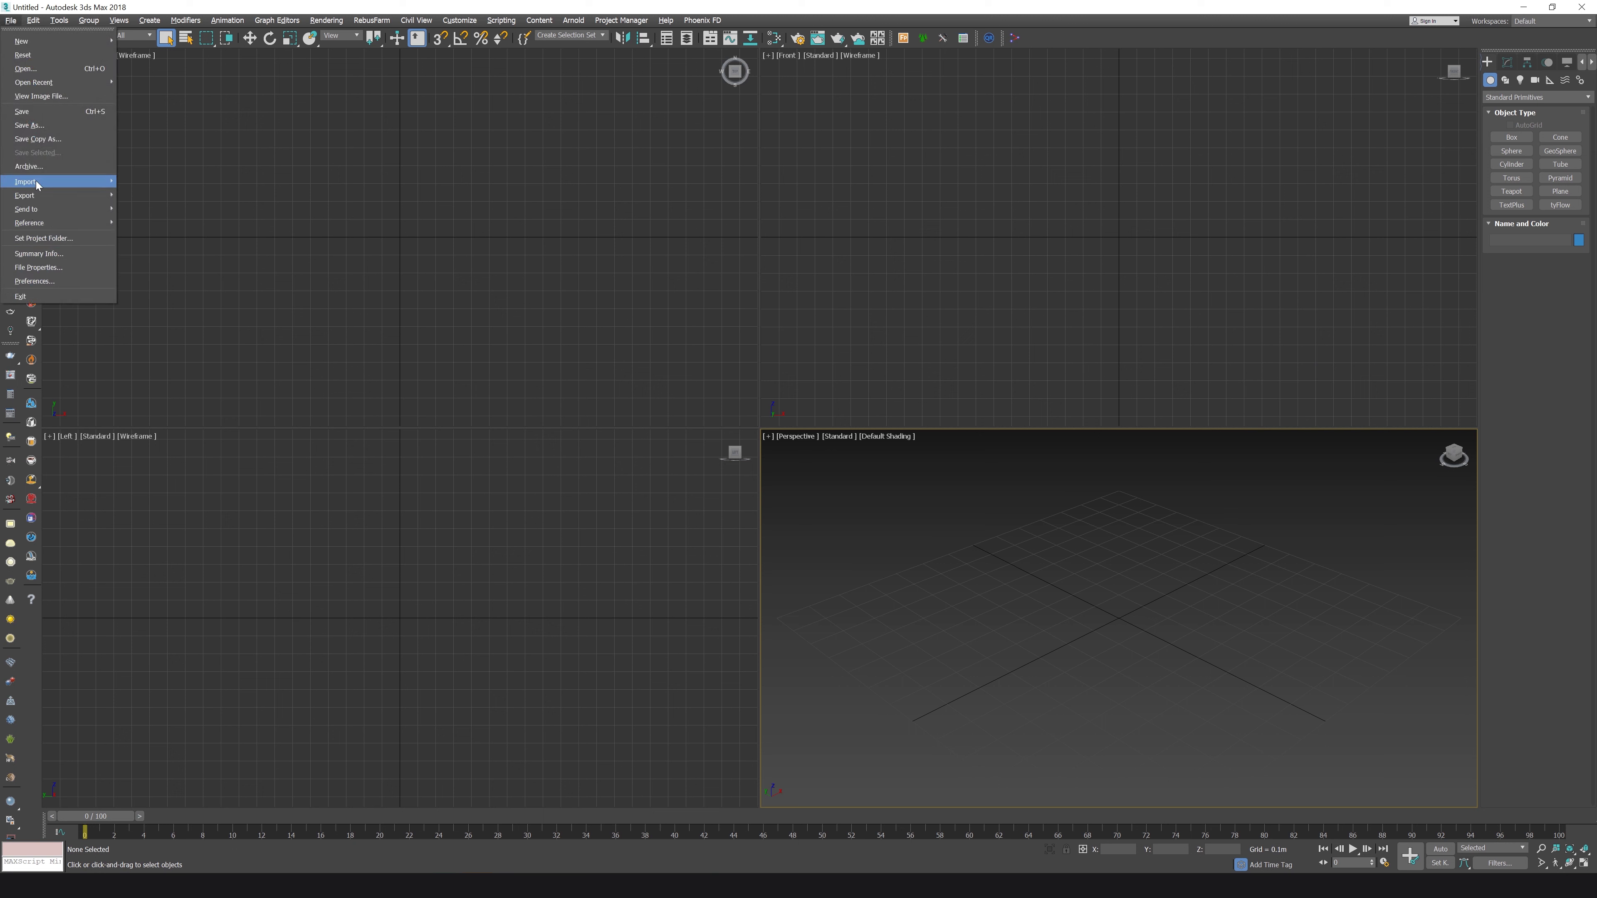
click(156, 203)
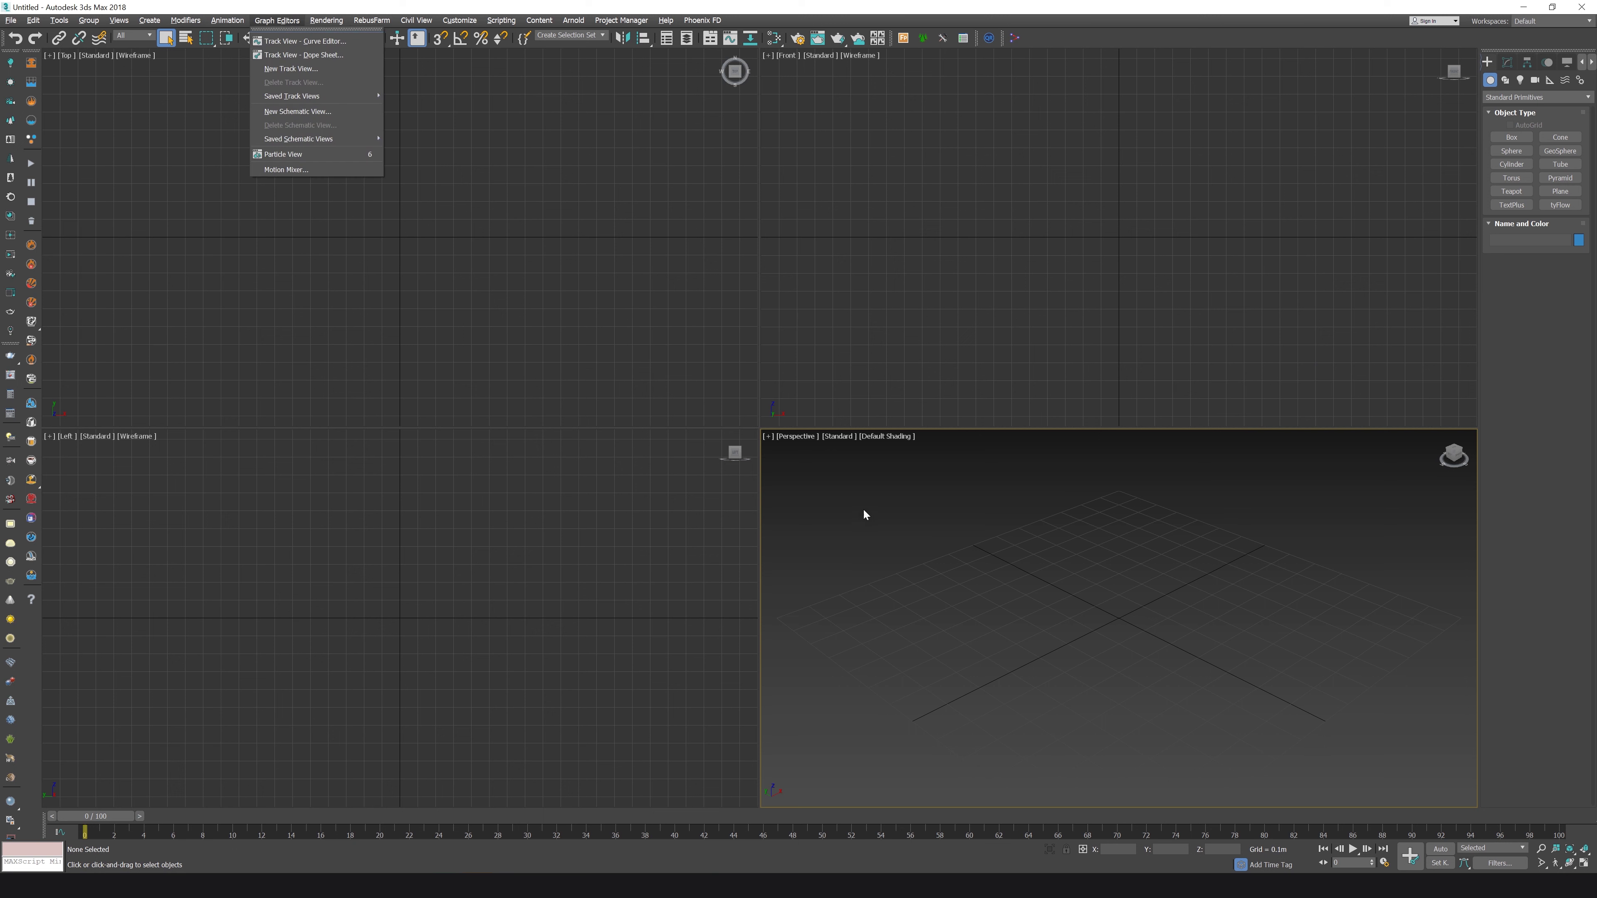
click(939, 540)
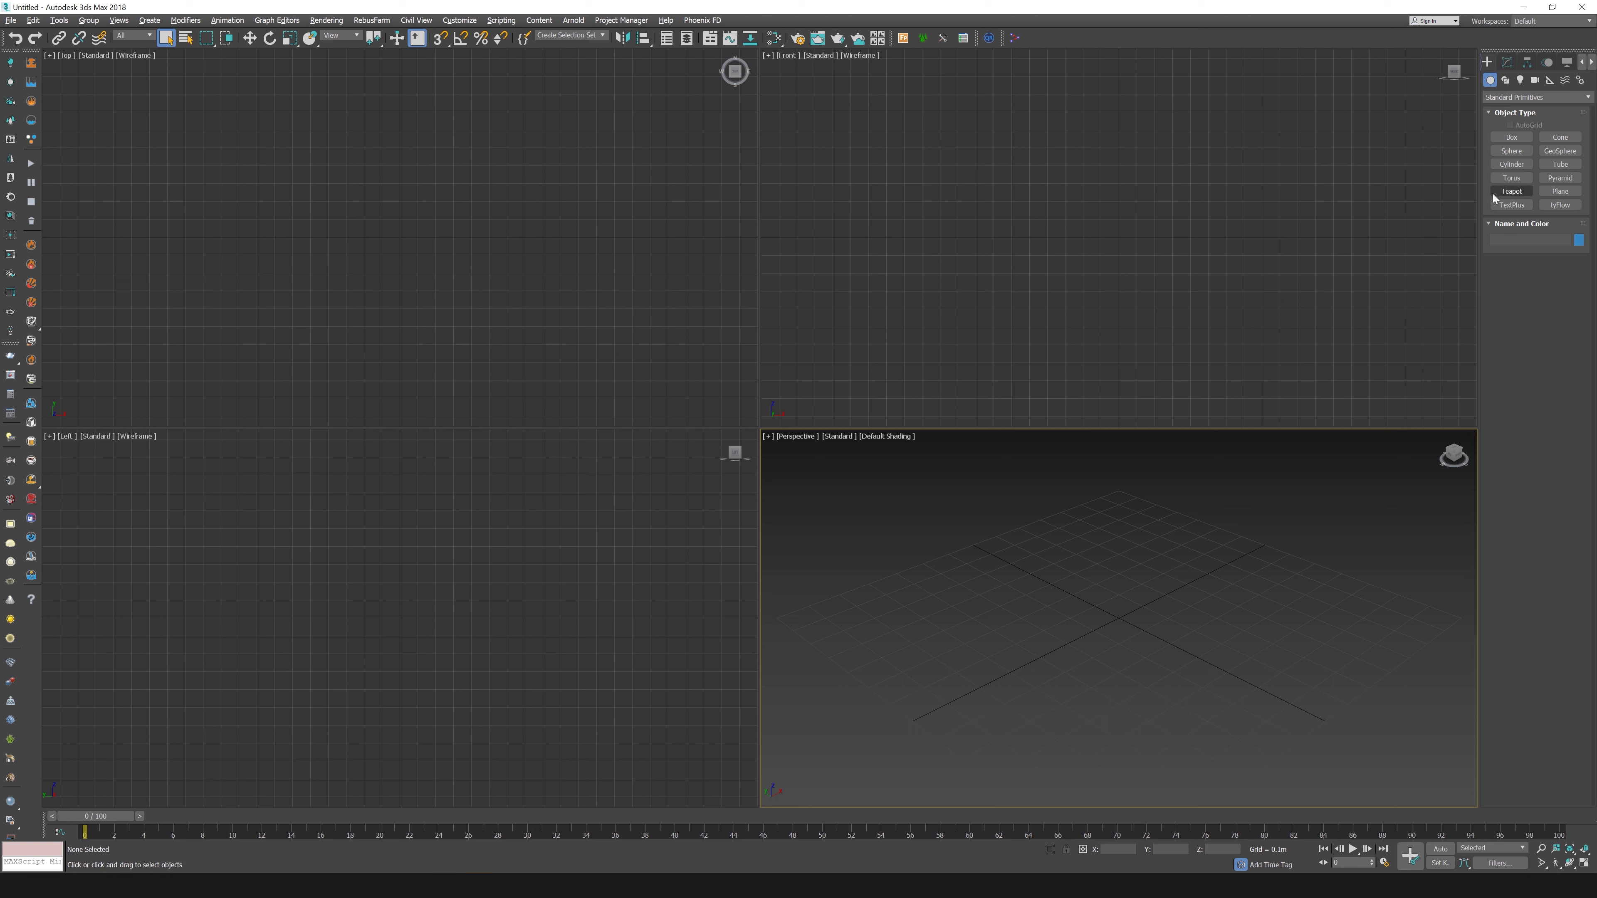
Look at the Modify settings with the Modifier List, and return to creating Standard Primitives.
click(1508, 63)
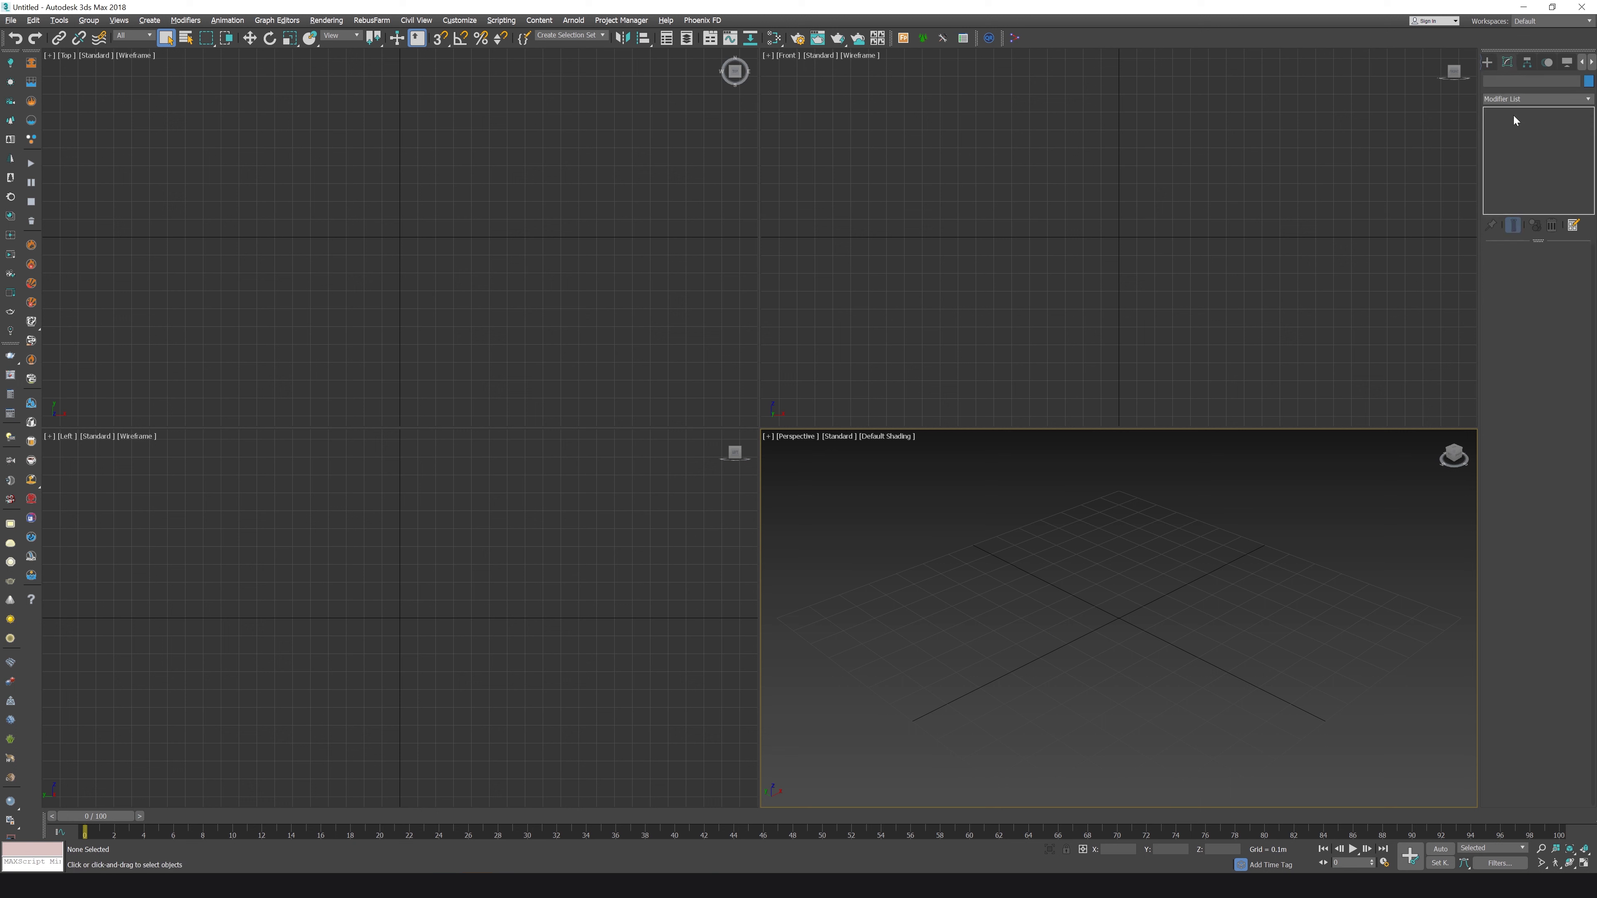
click(1486, 63)
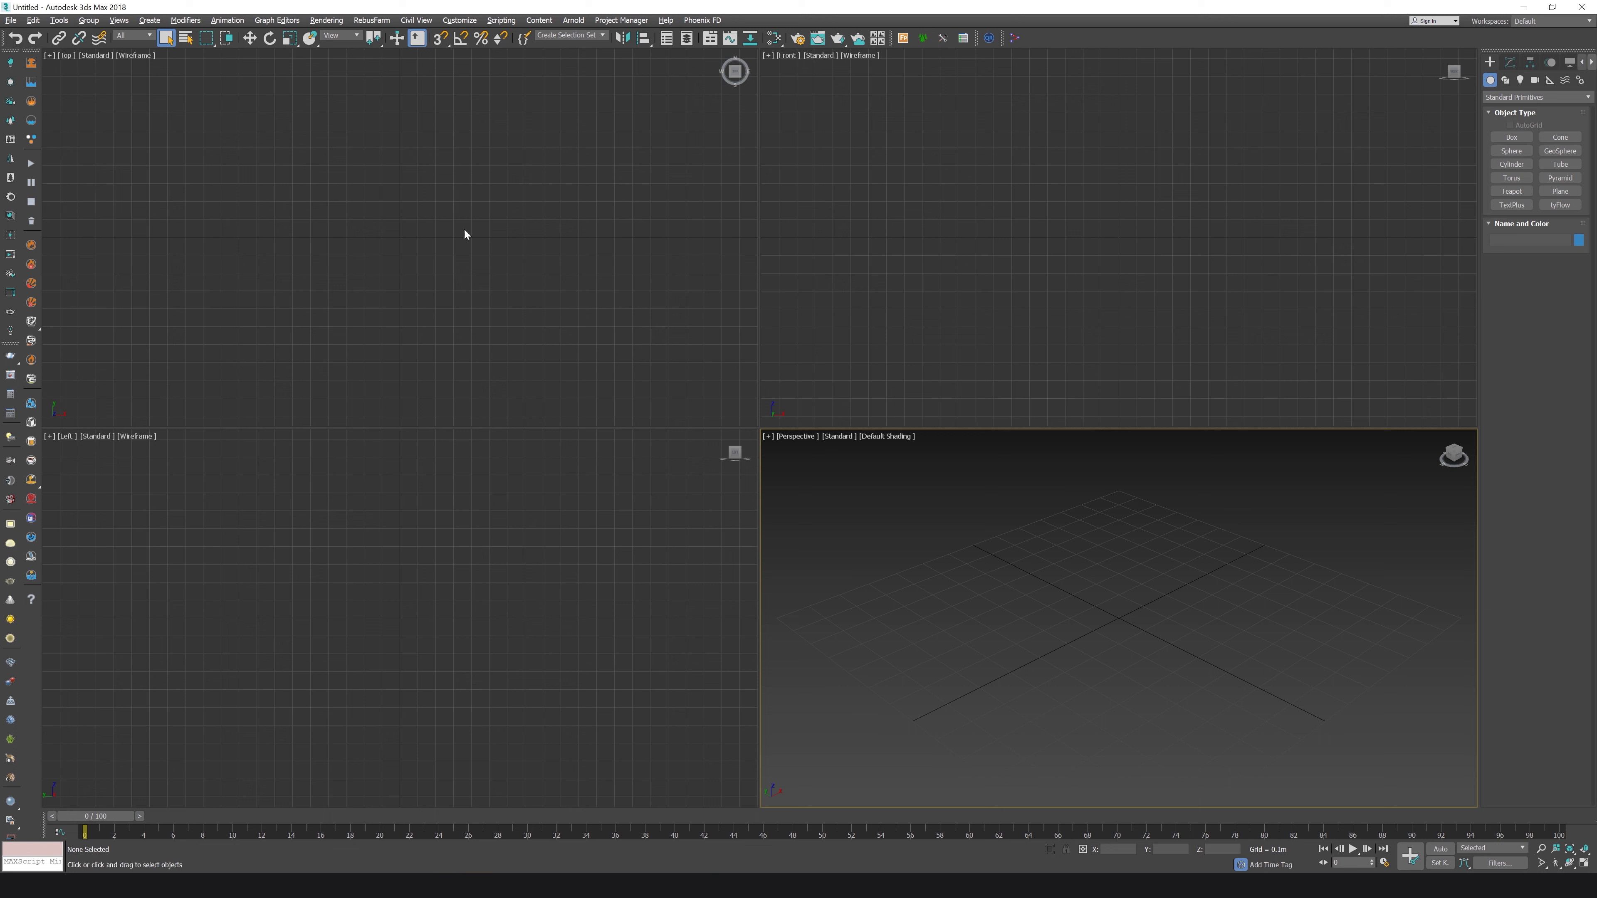
Cycle the active viewport through Top, Front, Left and Perspective, ending on Front.
click(504, 234)
click(825, 210)
click(692, 483)
click(842, 453)
click(786, 406)
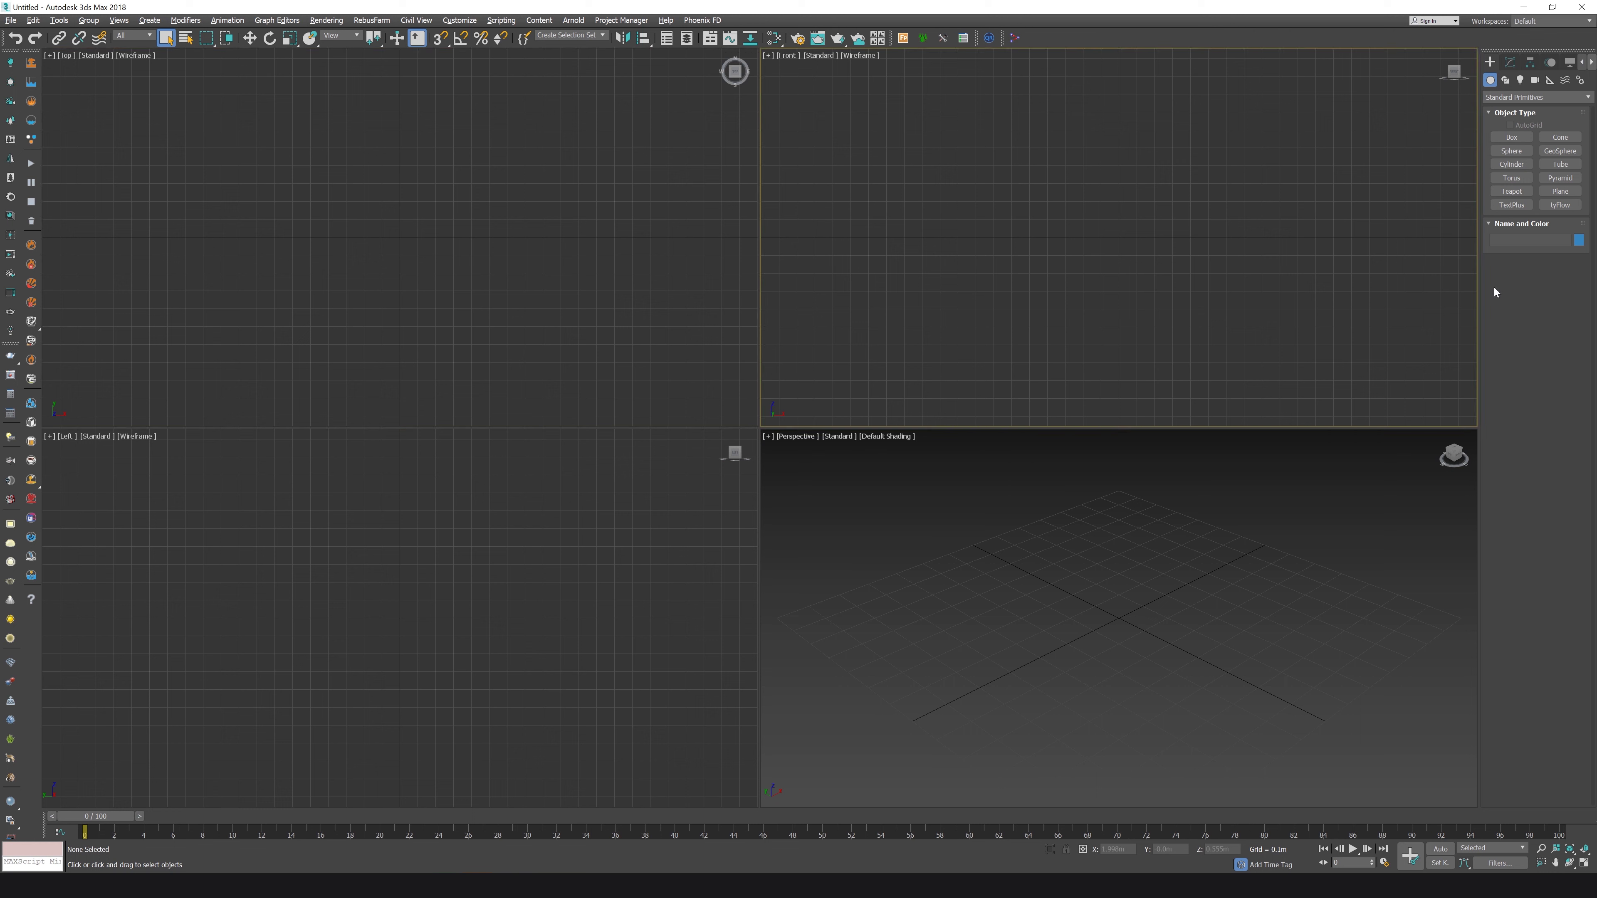